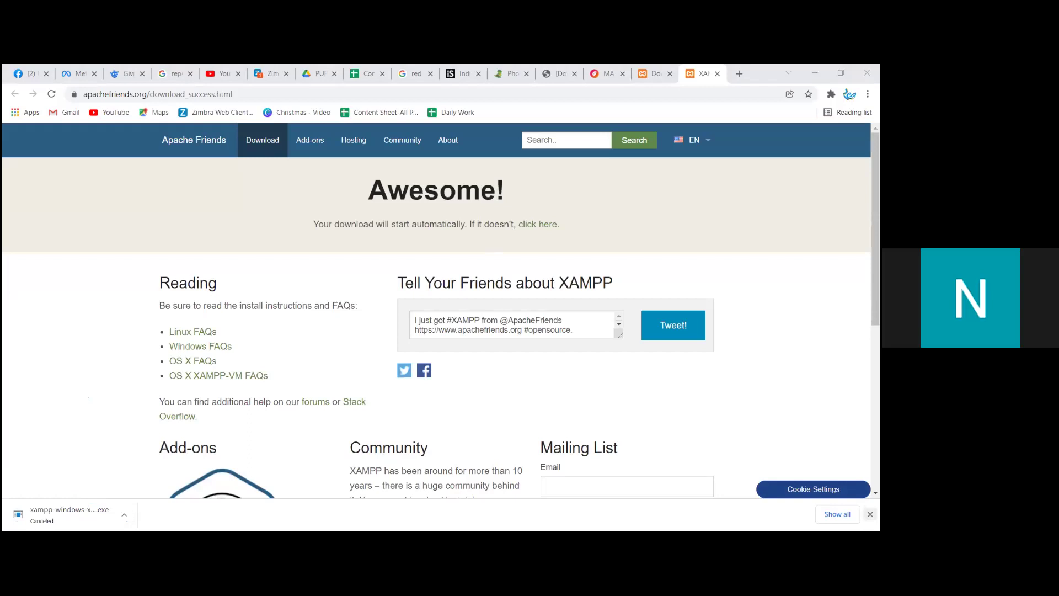
Dismiss Chrome's cancelled download bar and open the Downloads folder
{"action": "left_click", "coordinate": [869, 513]}
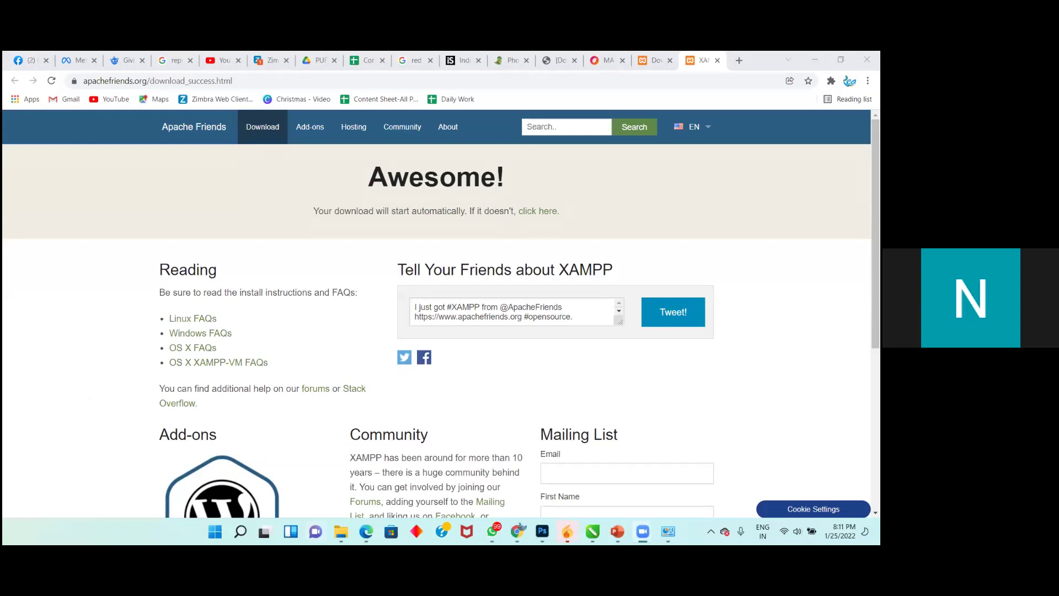
{"action": "left_click", "coordinate": [341, 531]}
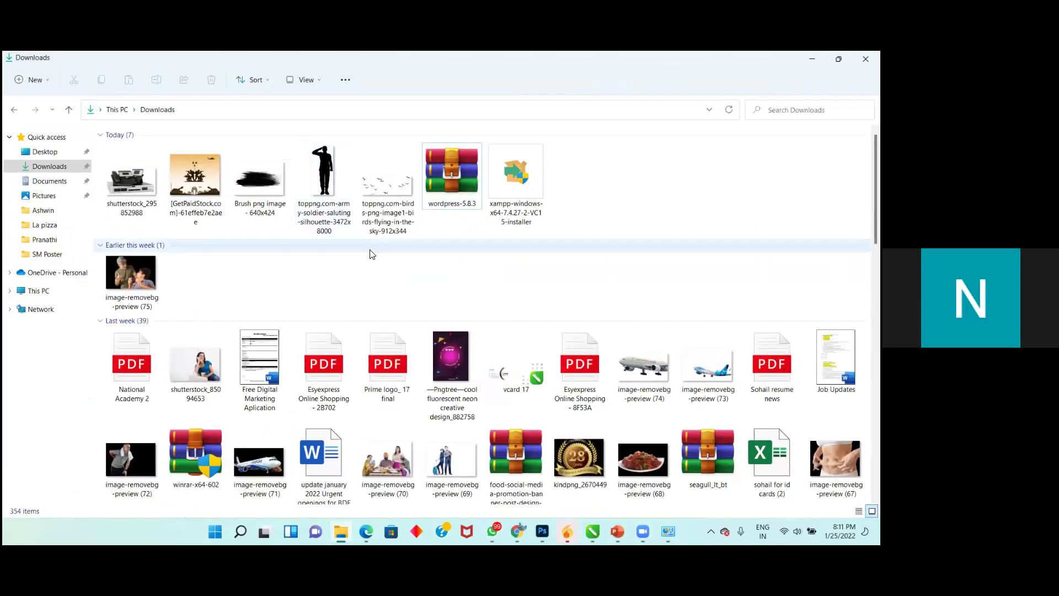
Open the downloads location in File Explorer, then switch to This PC to see the C: and D: drives
{"action": "double_click", "coordinate": [502, 221]}
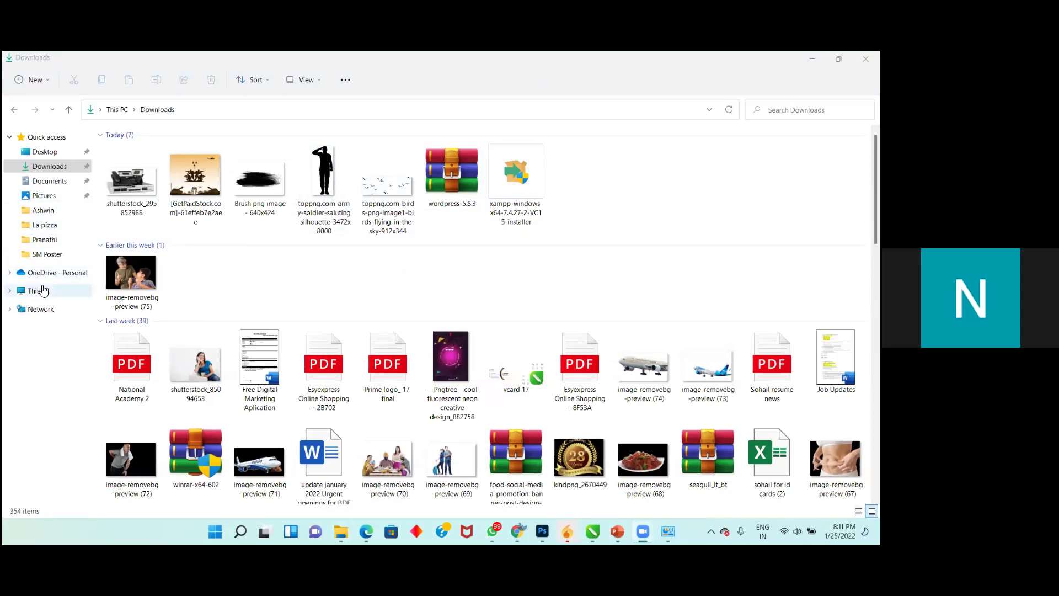
{"action": "left_click", "coordinate": [40, 291]}
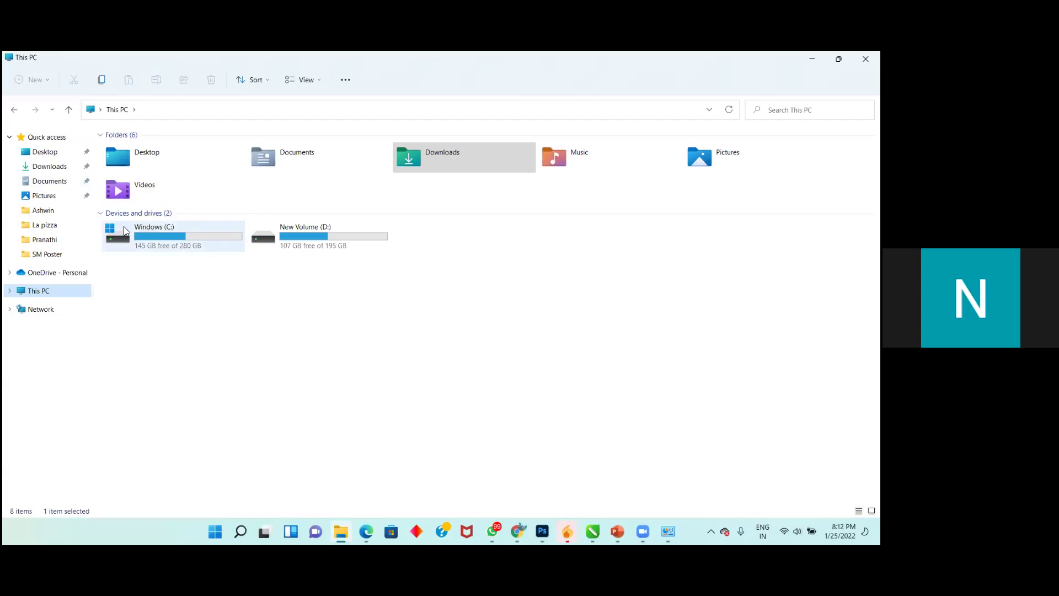
Return to Downloads, glance at This PC, then select the xampp-windows-x64-7.4.27-2-VC15-installer file
{"action": "mouse_move", "coordinate": [188, 246]}
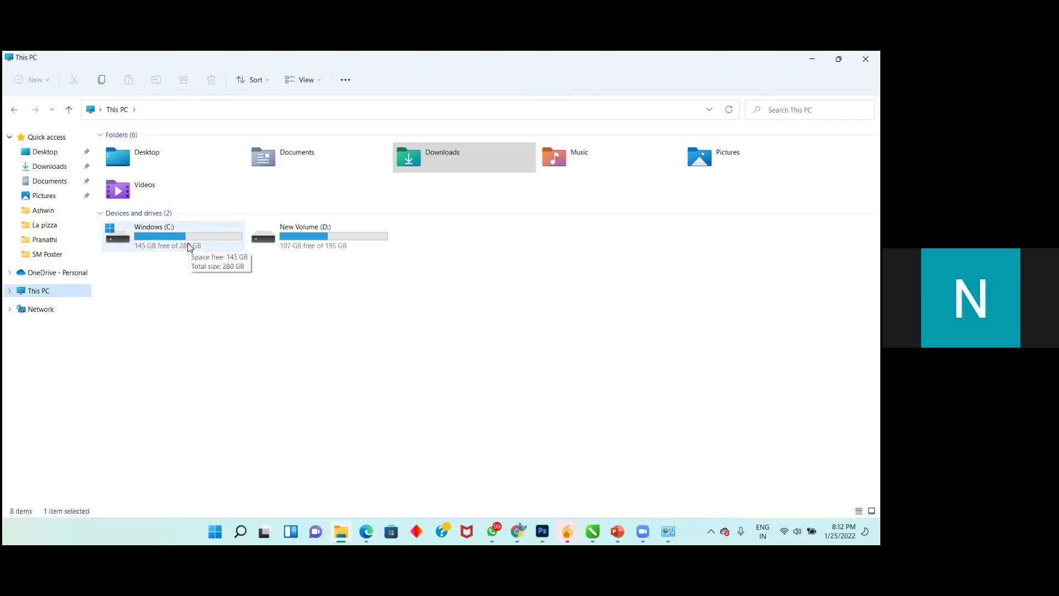
{"action": "left_click", "coordinate": [47, 167]}
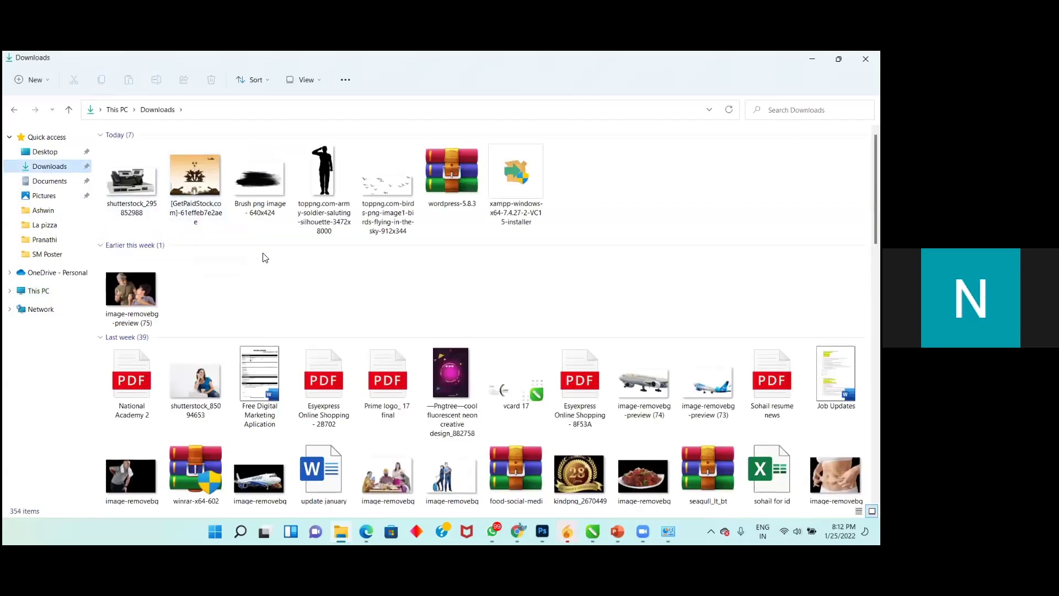
{"action": "scroll", "coordinate": [263, 258], "scroll_direction": "down", "scroll_amount": 10}
{"action": "scroll", "coordinate": [262, 257], "scroll_direction": "down", "scroll_amount": 3}
{"action": "scroll", "coordinate": [263, 257], "scroll_direction": "up", "scroll_amount": 15}
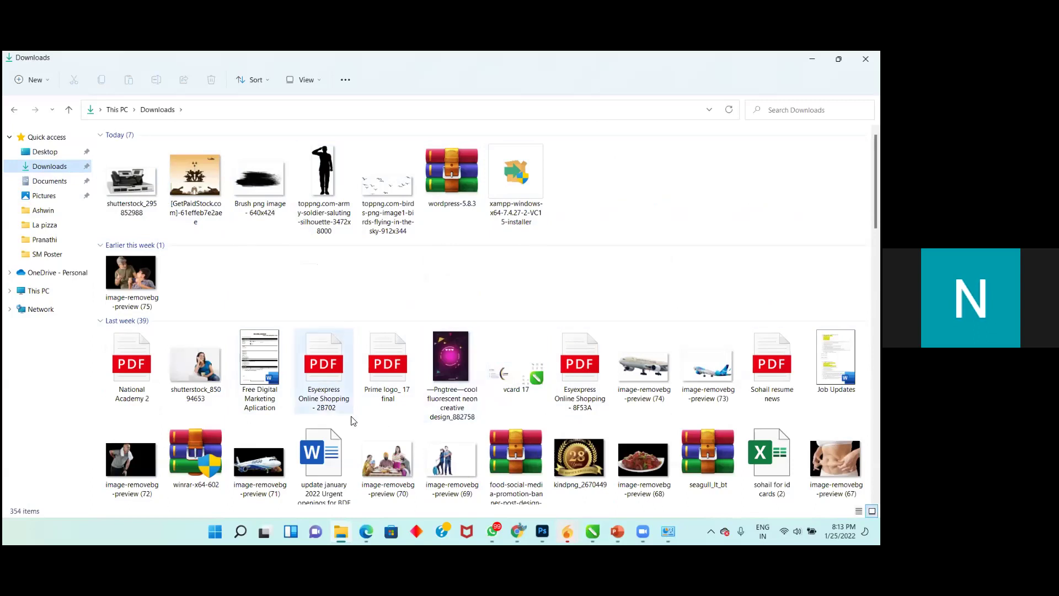
{"action": "left_click", "coordinate": [42, 291]}
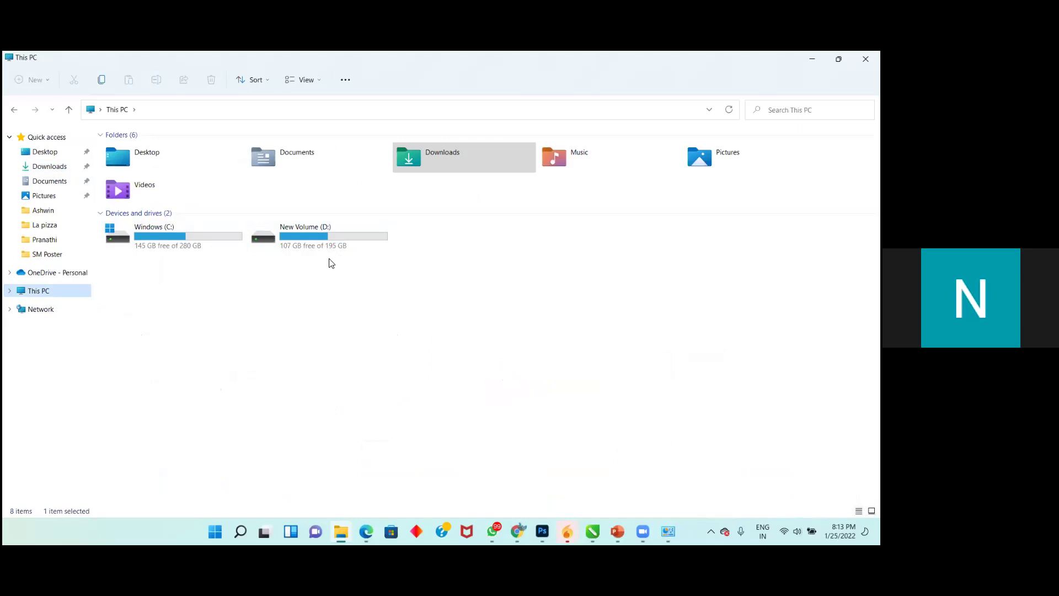
{"action": "left_click", "coordinate": [48, 166]}
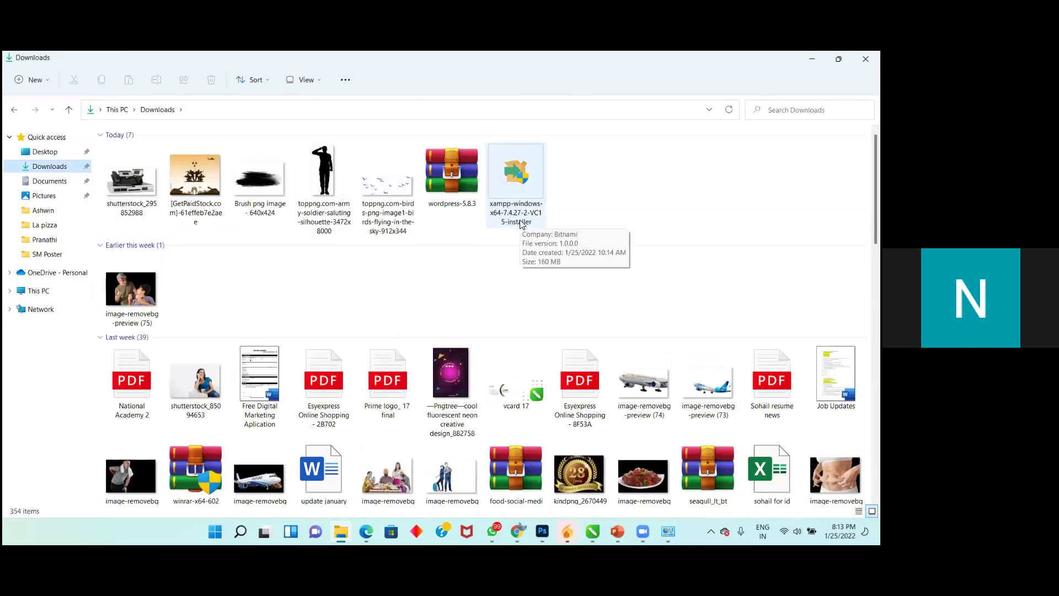
{"action": "left_click", "coordinate": [513, 186]}
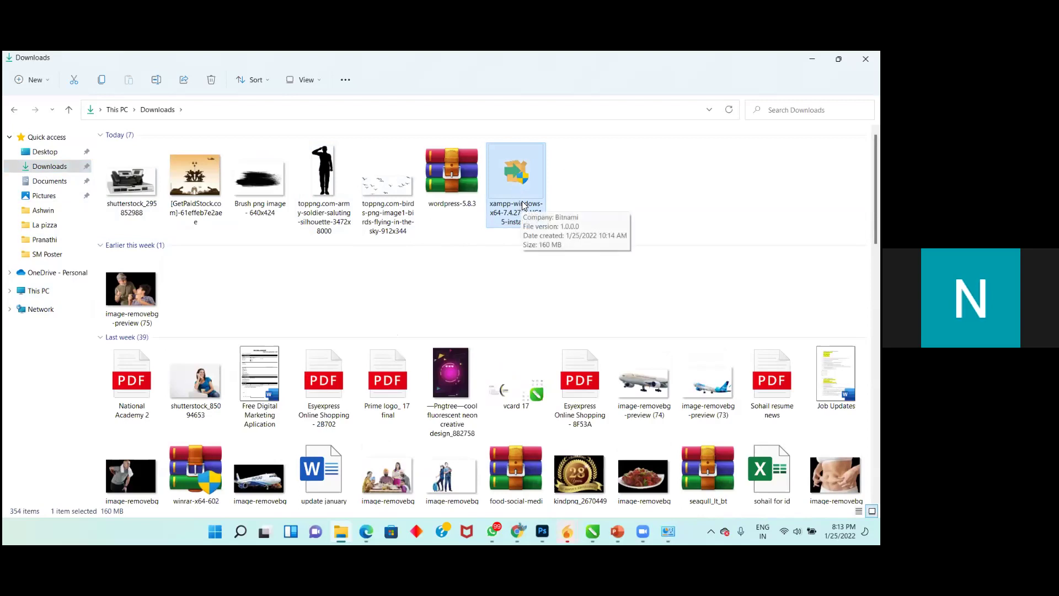
Run the xampp-windows-x64-7.4.27-2-VC15 installer as administrator
{"action": "right_click", "coordinate": [523, 201]}
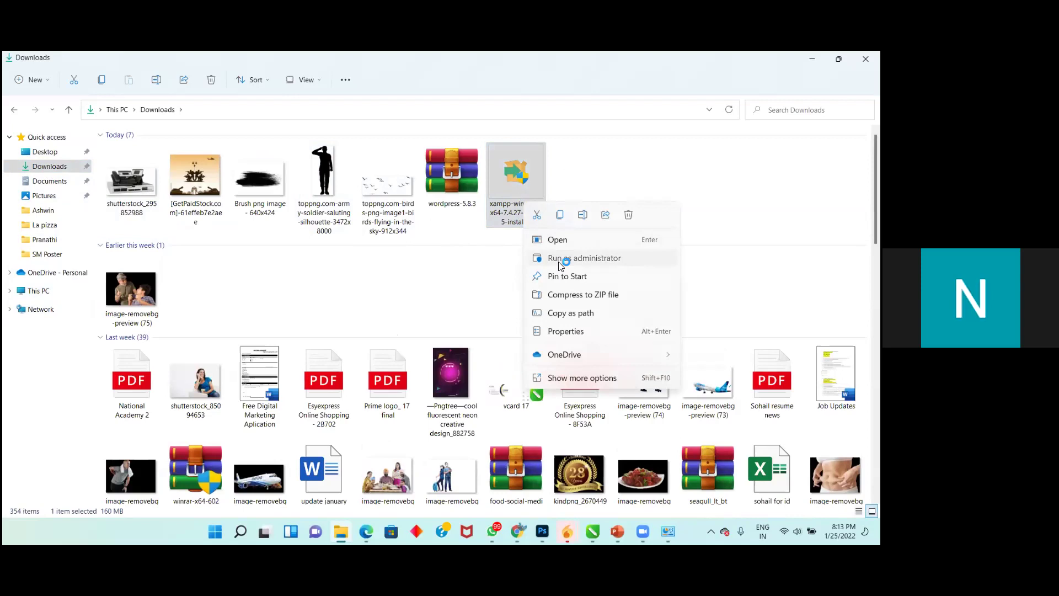
{"action": "left_click", "coordinate": [561, 265]}
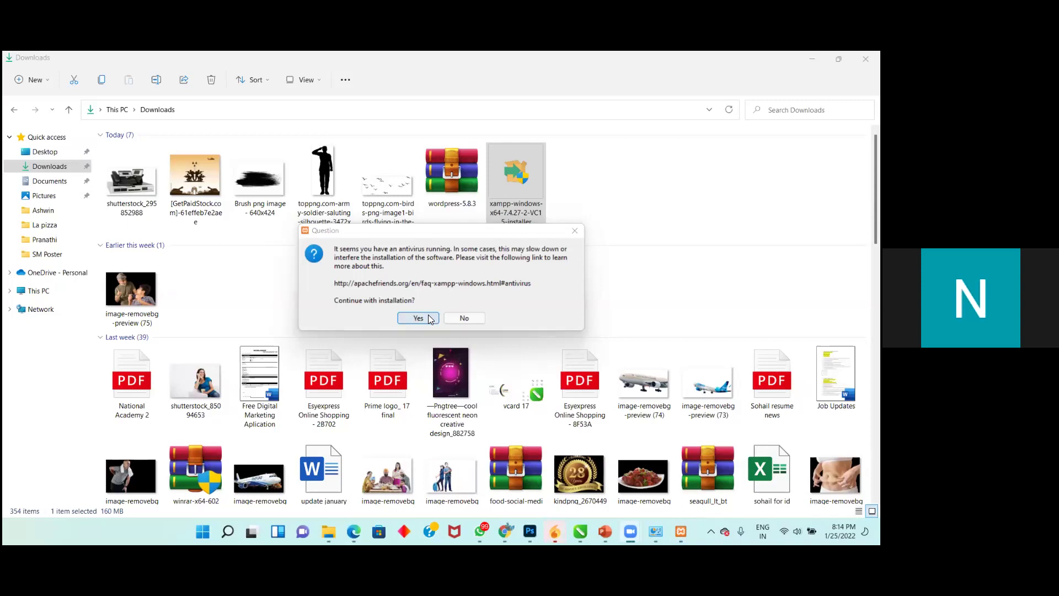
Accept both warnings, then advance setup with default components, C:\xampp as folder and English language
{"action": "left_click", "coordinate": [430, 318]}
{"action": "left_click", "coordinate": [441, 305]}
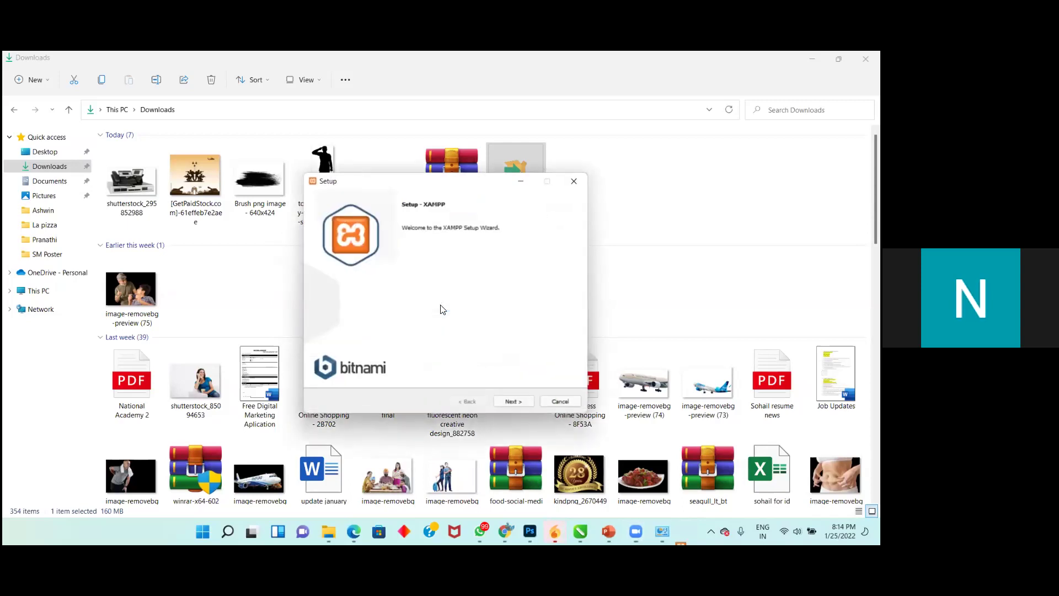
{"action": "left_click", "coordinate": [526, 403]}
{"action": "left_click", "coordinate": [514, 403]}
{"action": "left_click", "coordinate": [513, 402]}
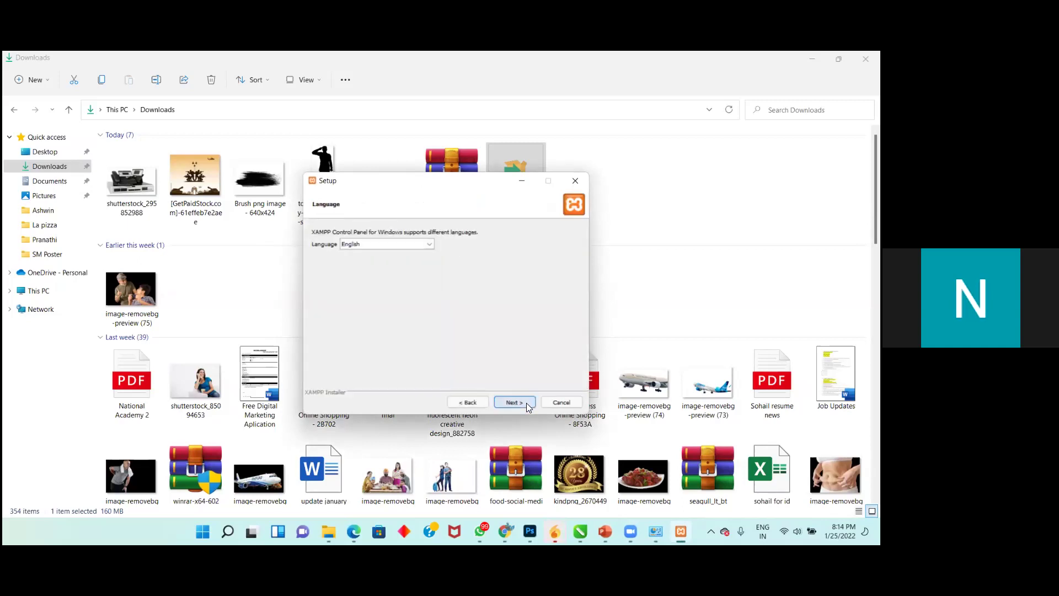
{"action": "left_click", "coordinate": [469, 402]}
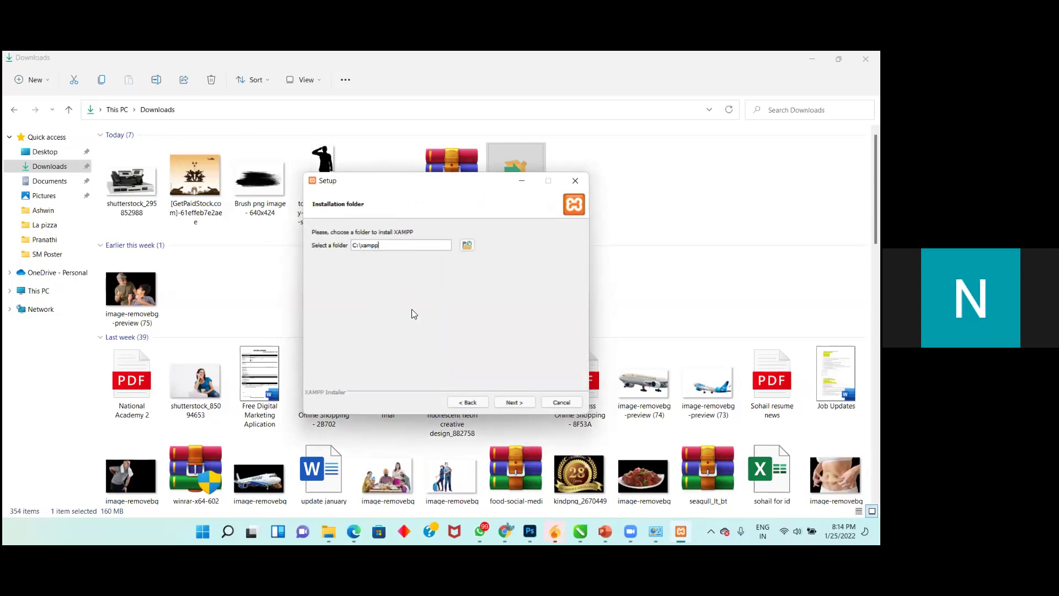
{"action": "left_click", "coordinate": [514, 402]}
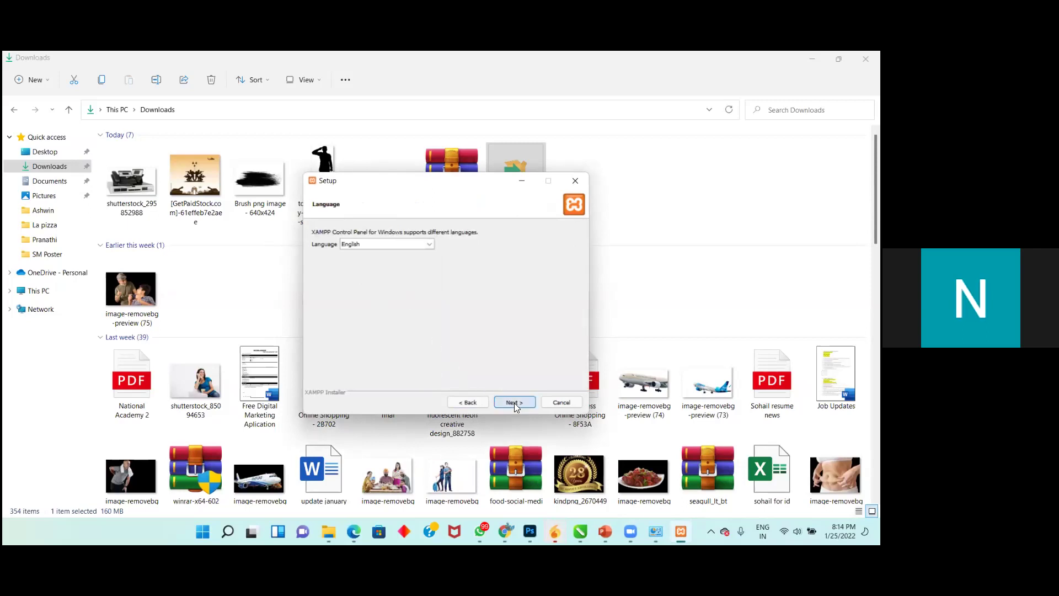
{"action": "left_click", "coordinate": [514, 403]}
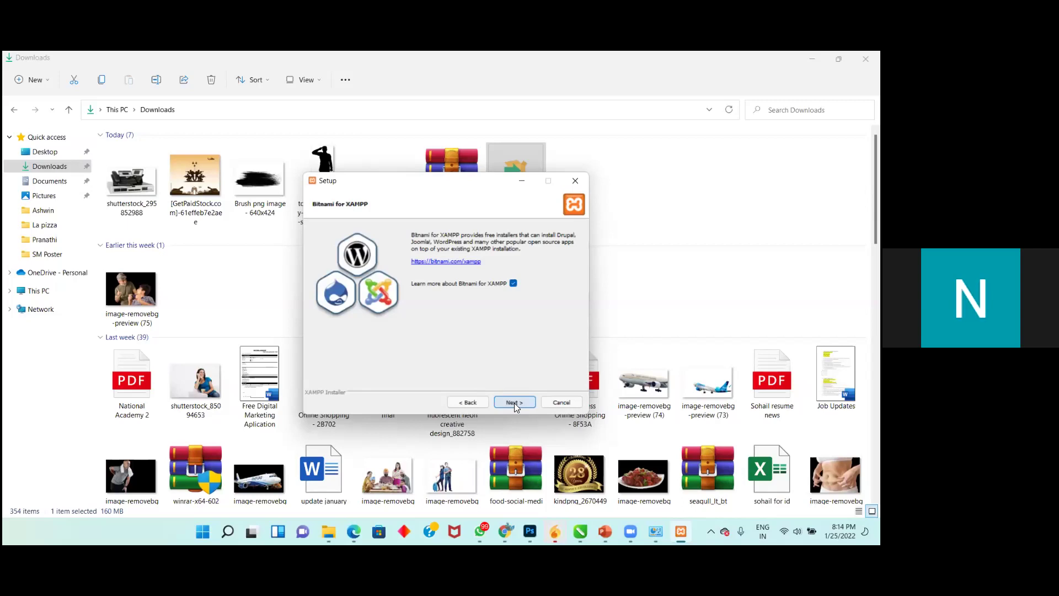
{"action": "left_click", "coordinate": [514, 403]}
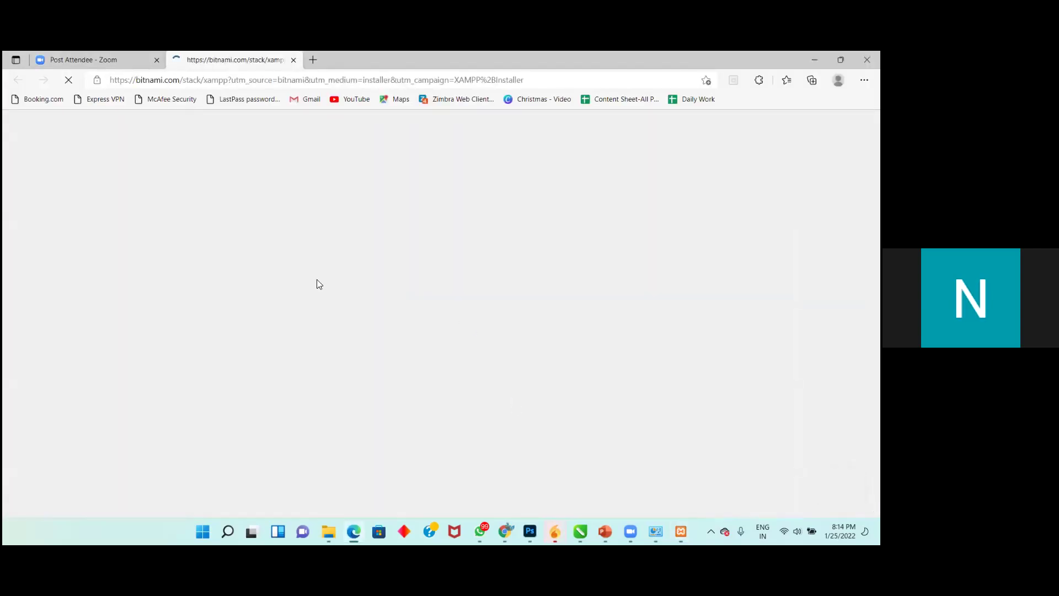
Bring XAMPP setup back over the Bitnami page and begin installing from Ready to Install
{"action": "scroll", "coordinate": [403, 272], "scroll_direction": "down", "scroll_amount": 6}
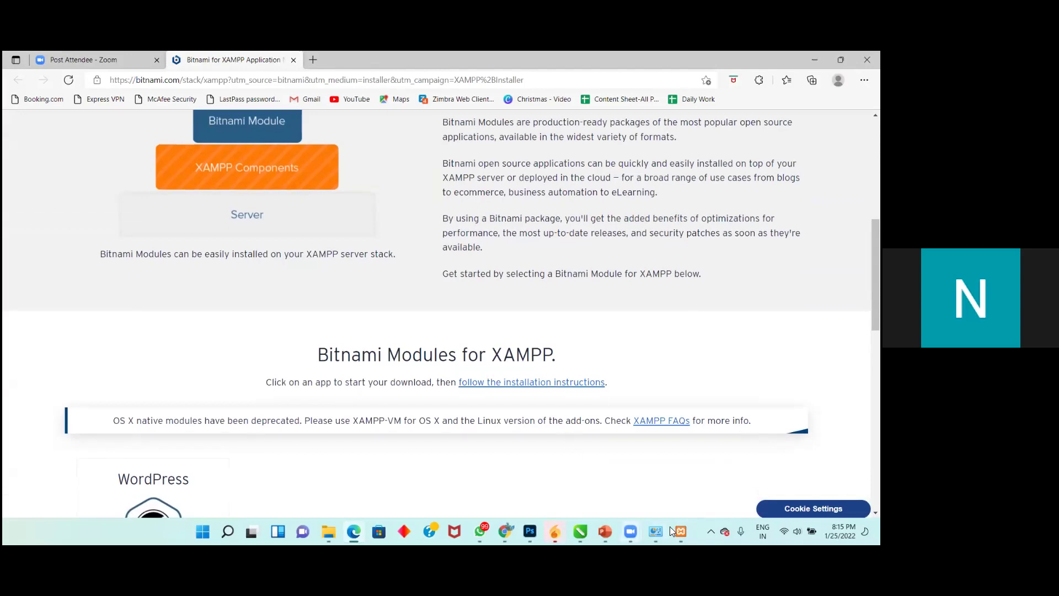
{"action": "left_click", "coordinate": [668, 526]}
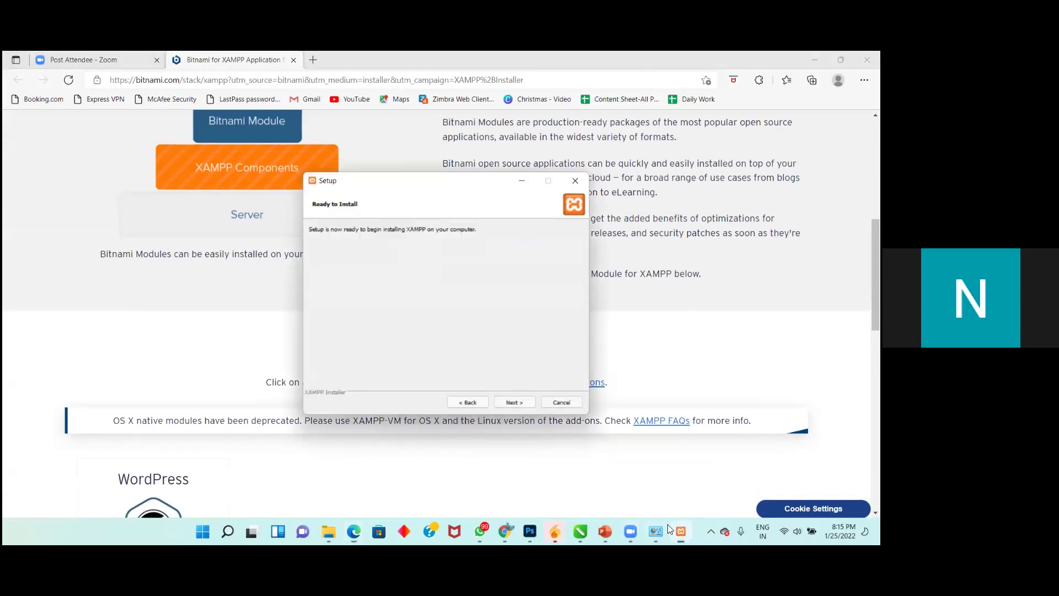
{"action": "left_click", "coordinate": [511, 402]}
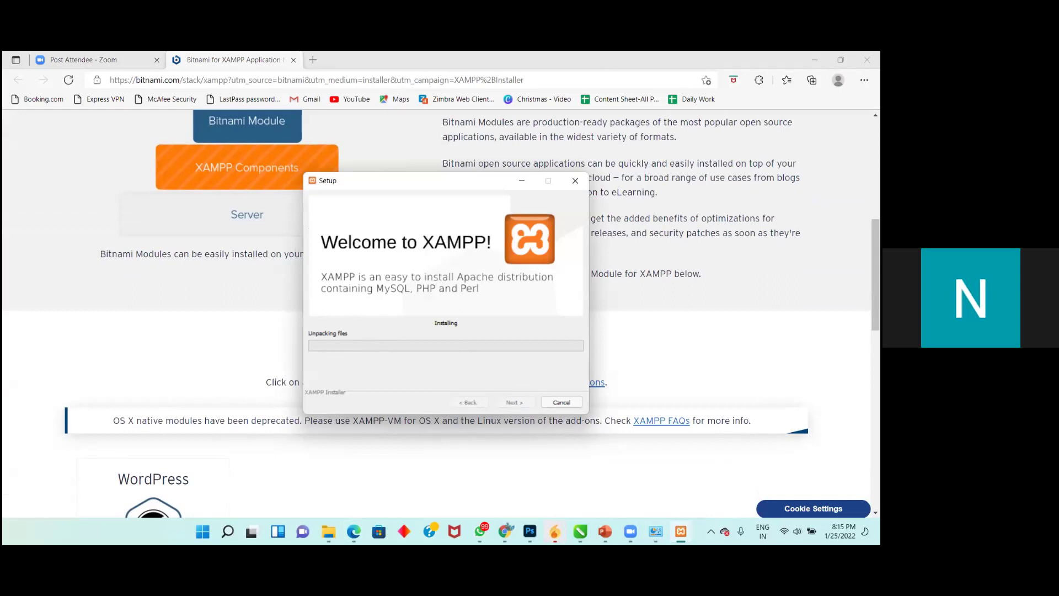
Let the XAMPP installation run until the completion page shows with Start the Control Panel ticked
{"action": "left_click", "coordinate": [849, 60]}
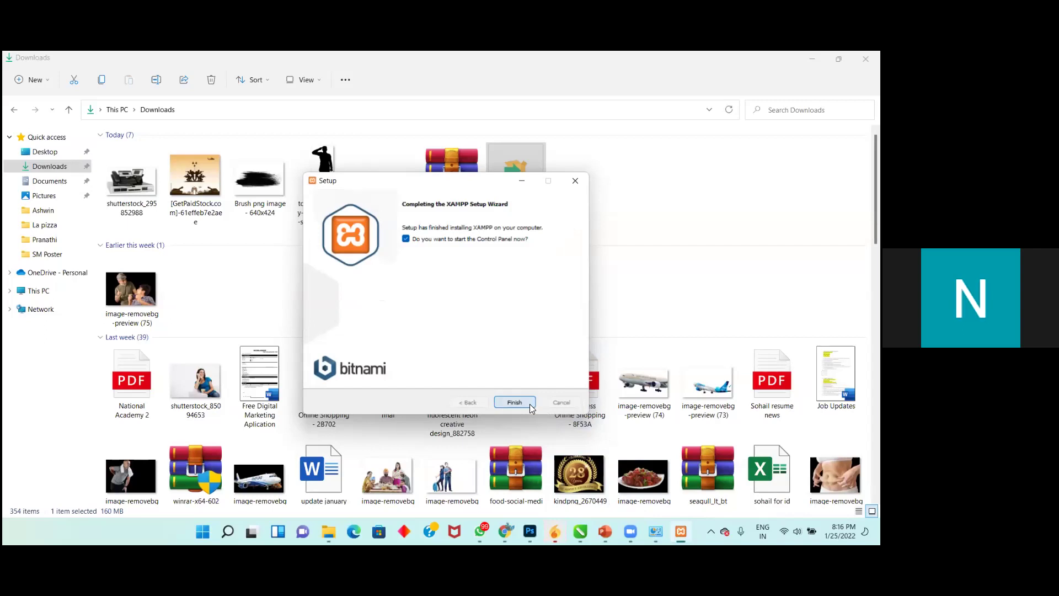
Finish setup, close the Programs and Features window, and bring XAMPP Control Panel v3.3.0 forward
{"action": "left_click", "coordinate": [515, 402]}
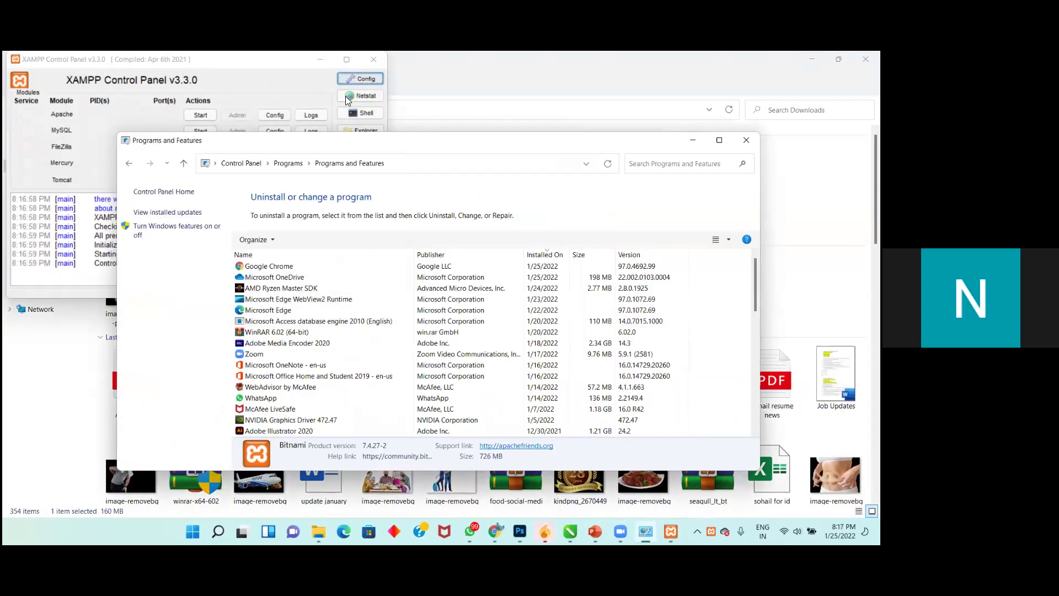
{"action": "left_click_drag", "start_coordinate": [709, 147], "coordinate": [631, 170]}
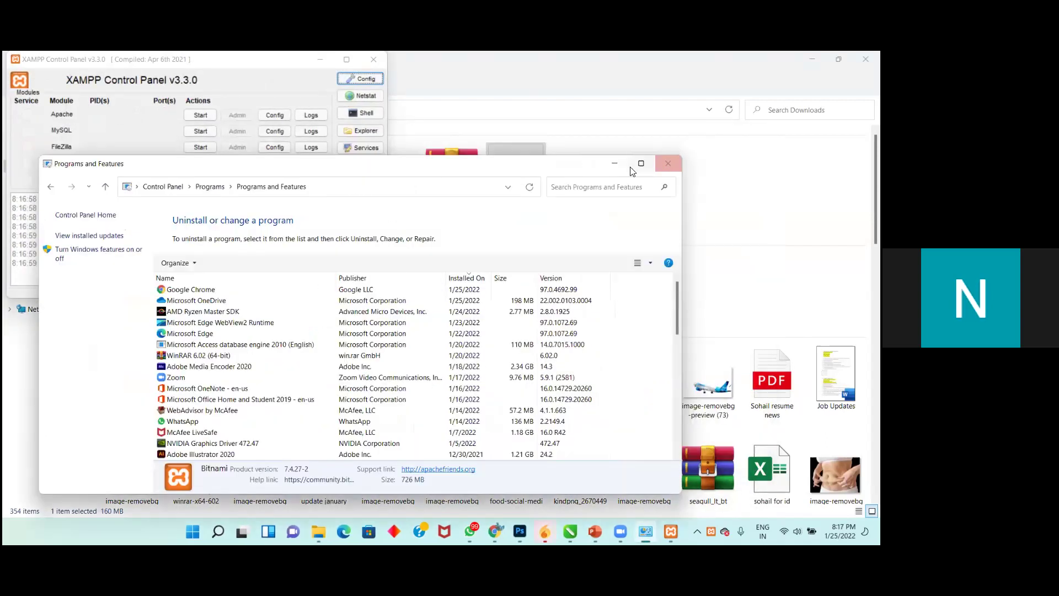
{"action": "left_click", "coordinate": [668, 163]}
{"action": "left_click", "coordinate": [668, 531]}
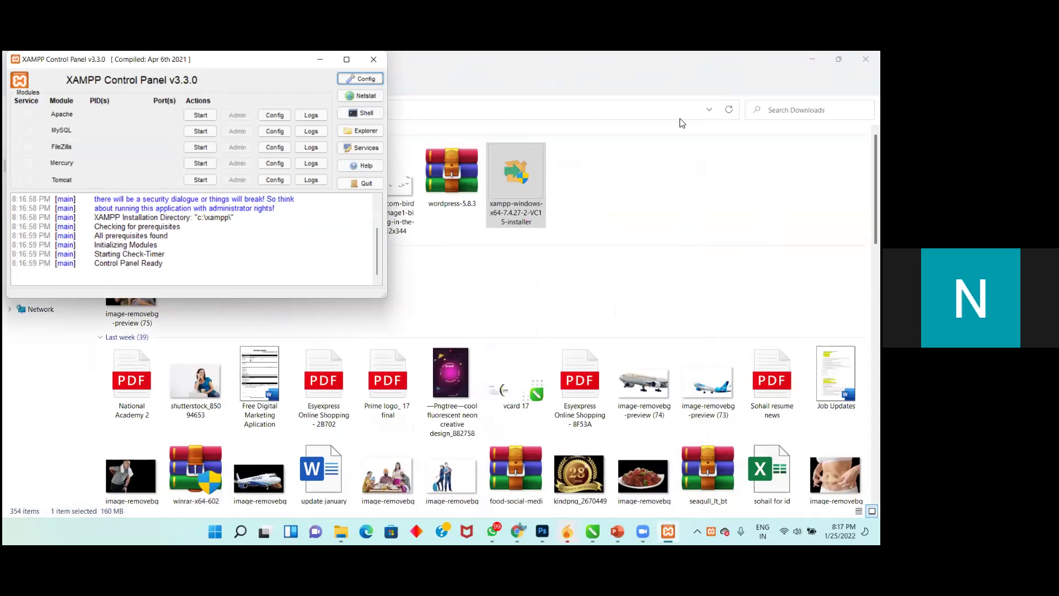
Drag the XAMPP Control Panel v3.3.0 window to the screen centre over the Downloads folder
{"action": "left_click_drag", "start_coordinate": [236, 68], "coordinate": [465, 222]}
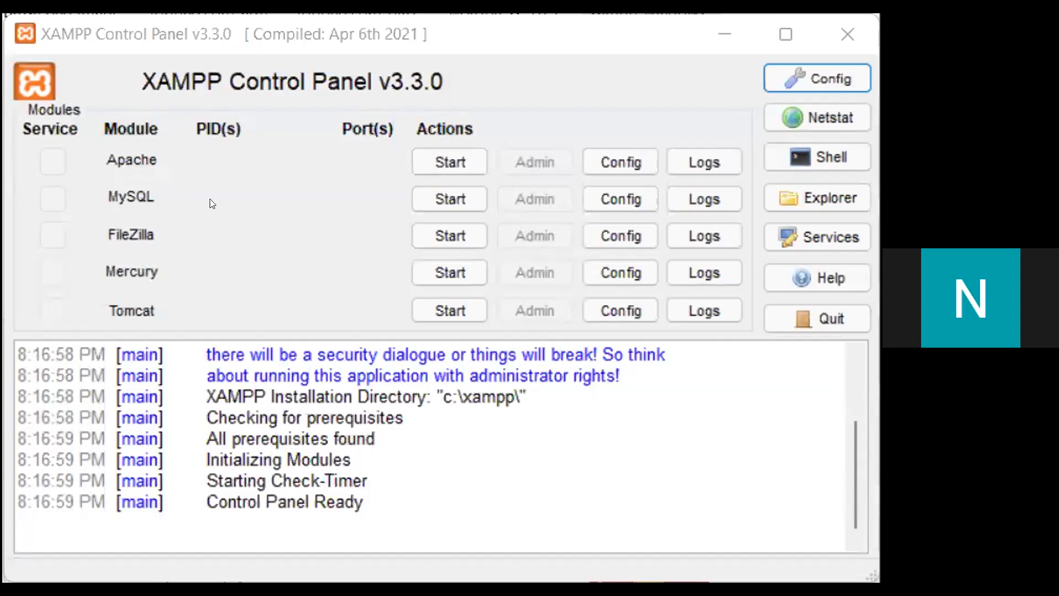
Start the Apache module, then the MySQL module, in XAMPP Control Panel
{"action": "left_click", "coordinate": [424, 165]}
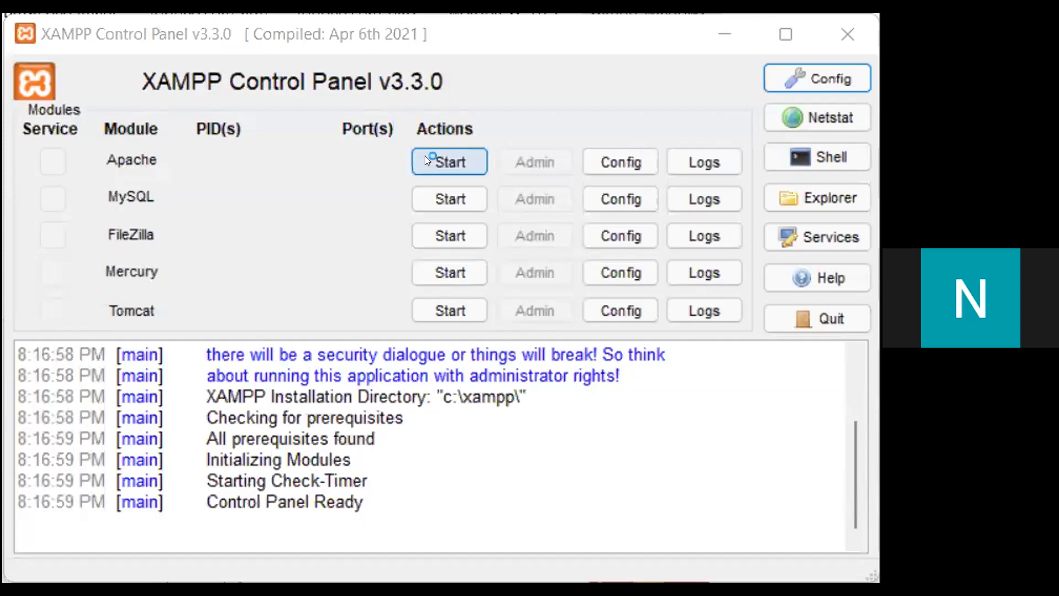
{"action": "left_click", "coordinate": [427, 202]}
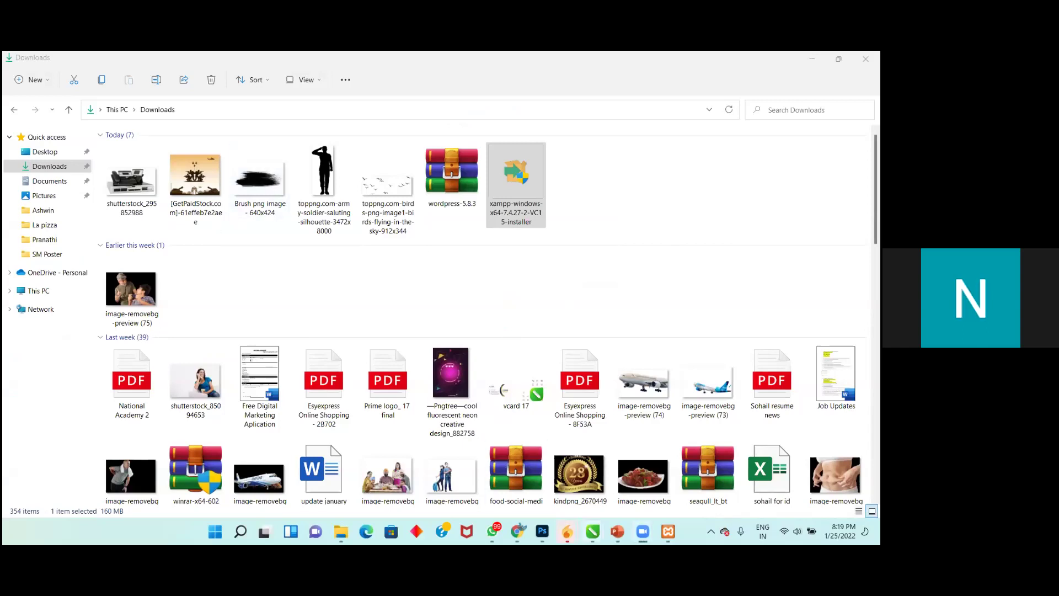
{"action": "left_click", "coordinate": [617, 531]}
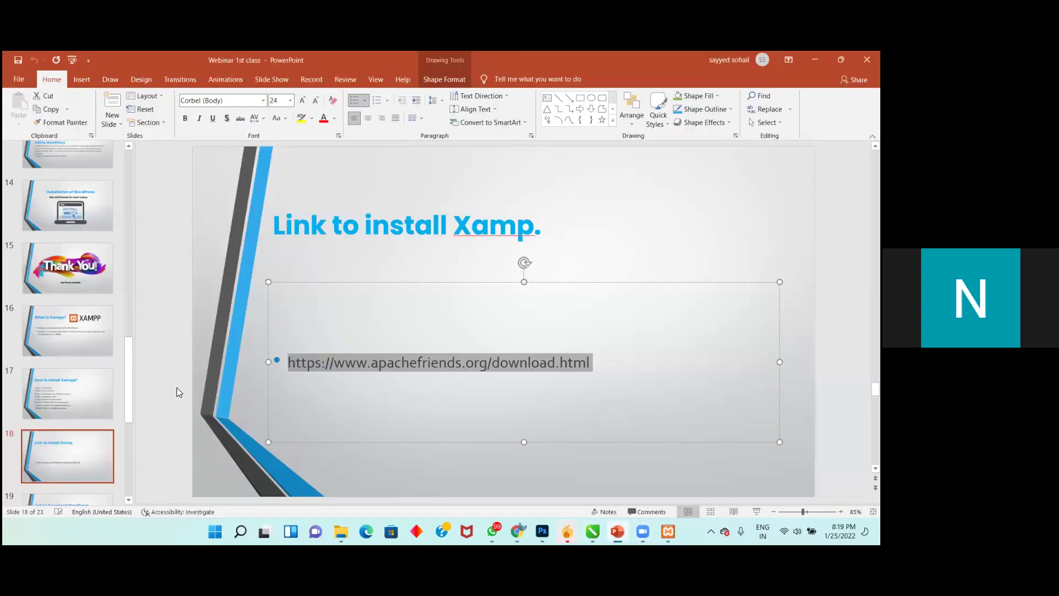
{"action": "scroll", "coordinate": [99, 401], "scroll_direction": "down", "scroll_amount": 1}
{"action": "left_click", "coordinate": [99, 401]}
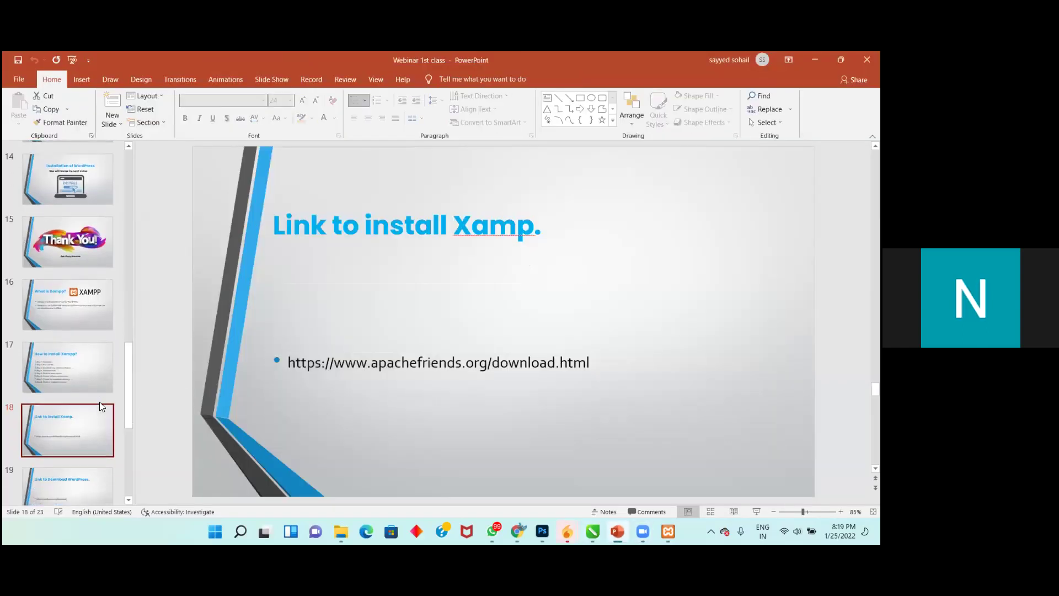
{"action": "left_click", "coordinate": [81, 470]}
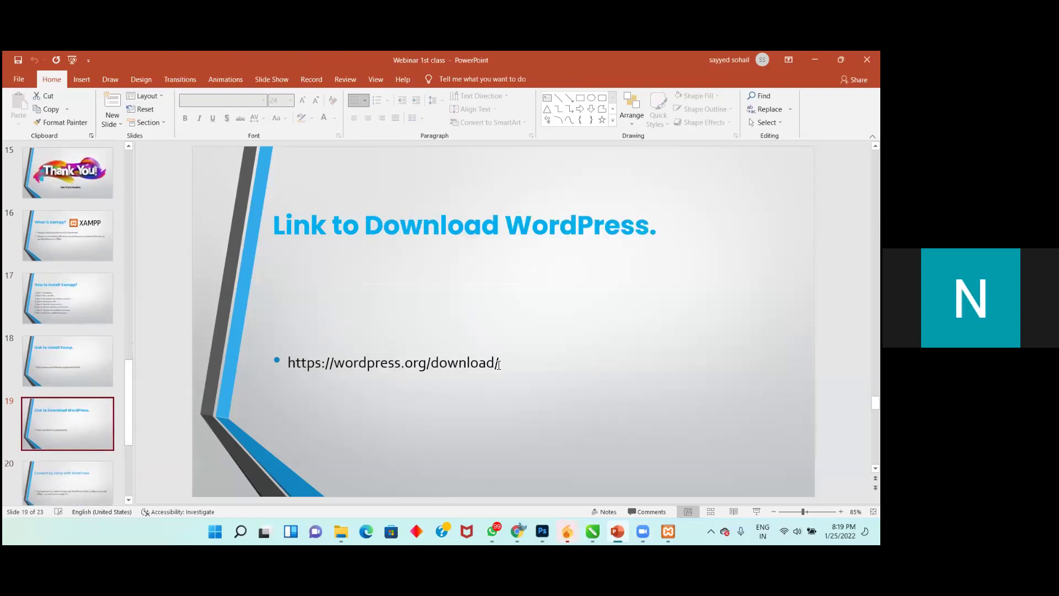
{"action": "left_click_drag", "start_coordinate": [489, 368], "coordinate": [287, 369]}
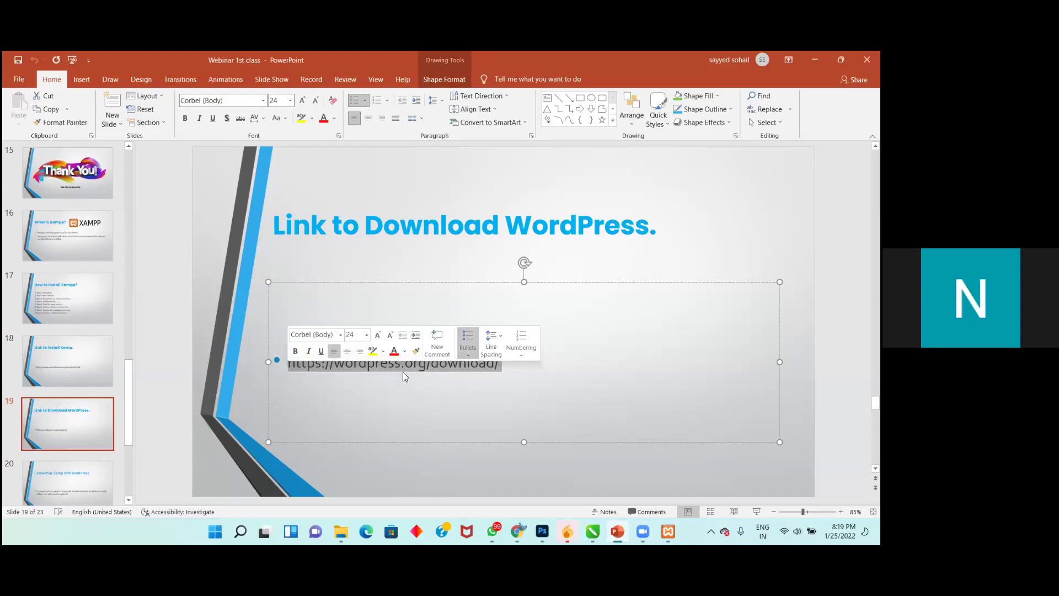
{"action": "key", "text": "ctrl+c"}
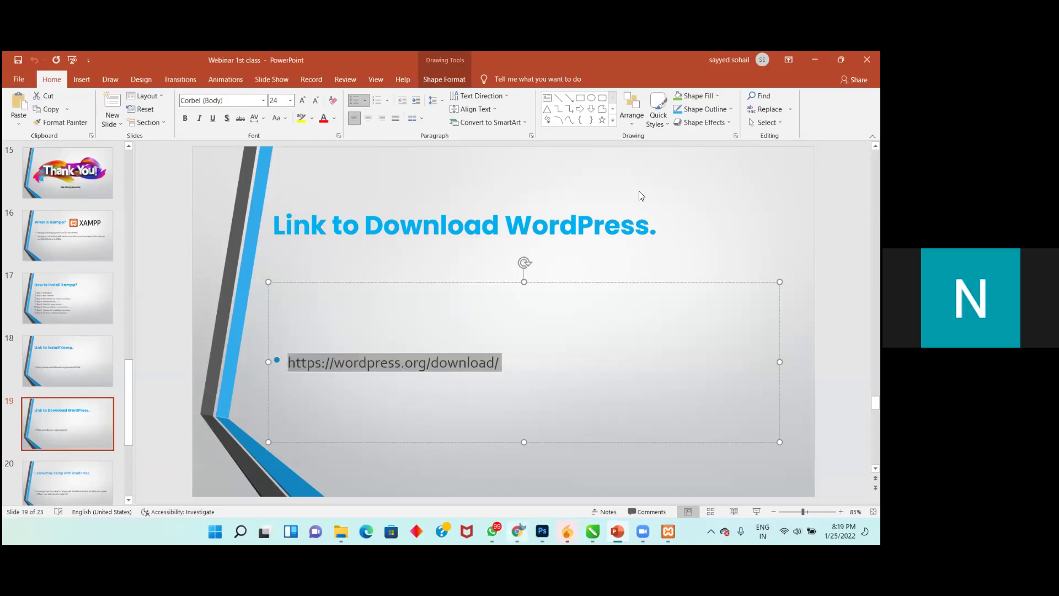
{"action": "key", "text": "alt+Tab"}
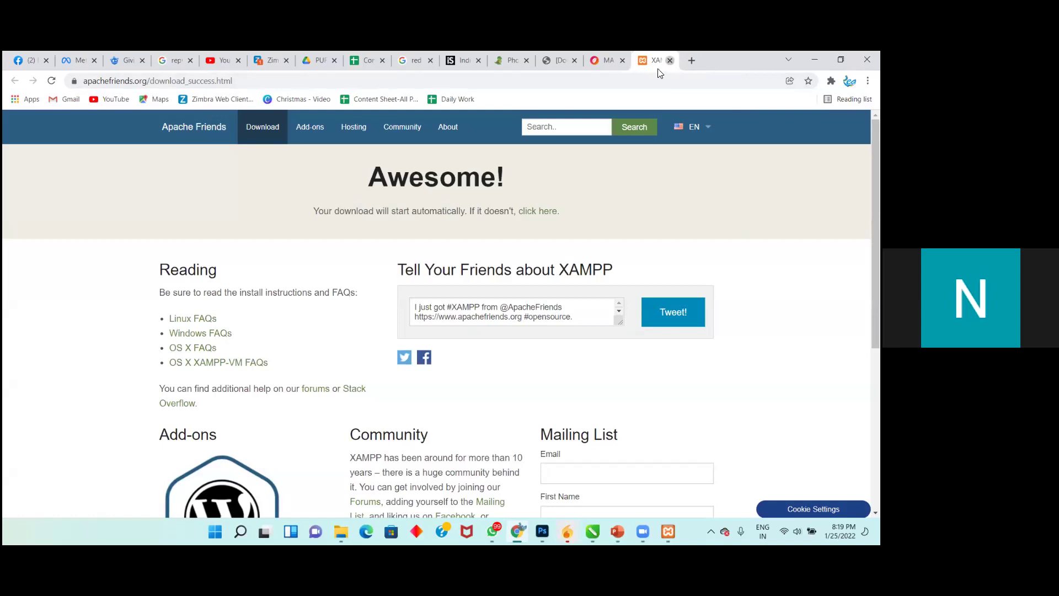
Close the XAMPP tab and load the pasted wordpress.org/download link in a new tab
{"action": "left_click", "coordinate": [669, 60]}
{"action": "left_click", "coordinate": [689, 60]}
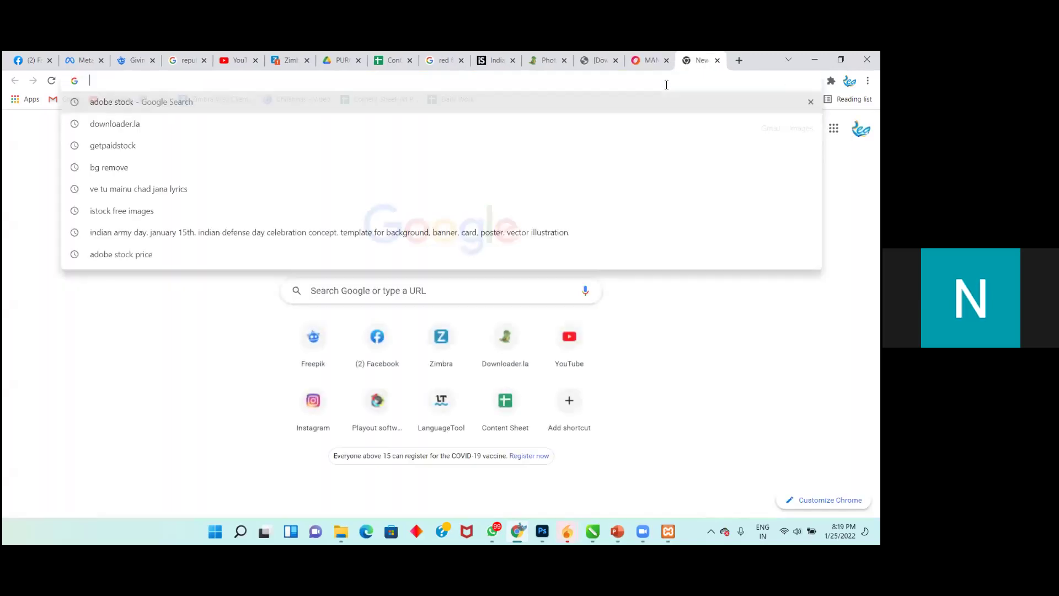
{"action": "key", "text": "ctrl+v"}
{"action": "key", "text": "Return"}
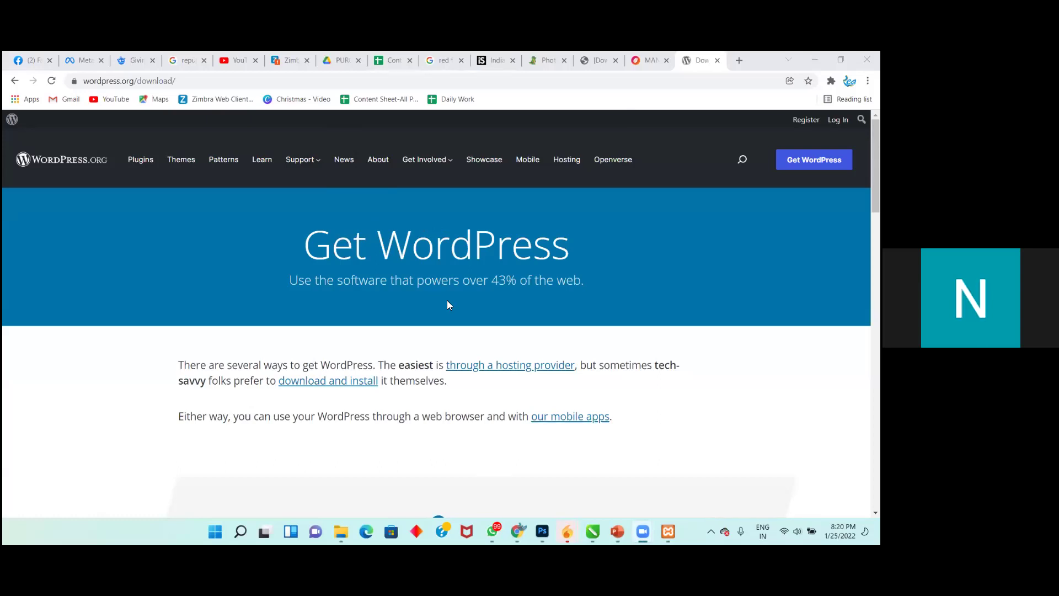
Start the WordPress 5.8.3 download from the Get WordPress page
{"action": "scroll", "coordinate": [460, 303], "scroll_direction": "down", "scroll_amount": 2}
{"action": "scroll", "coordinate": [460, 303], "scroll_direction": "up", "scroll_amount": 2}
{"action": "scroll", "coordinate": [461, 303], "scroll_direction": "down", "scroll_amount": 3}
{"action": "scroll", "coordinate": [461, 303], "scroll_direction": "up", "scroll_amount": 2}
{"action": "scroll", "coordinate": [461, 304], "scroll_direction": "down", "scroll_amount": 3}
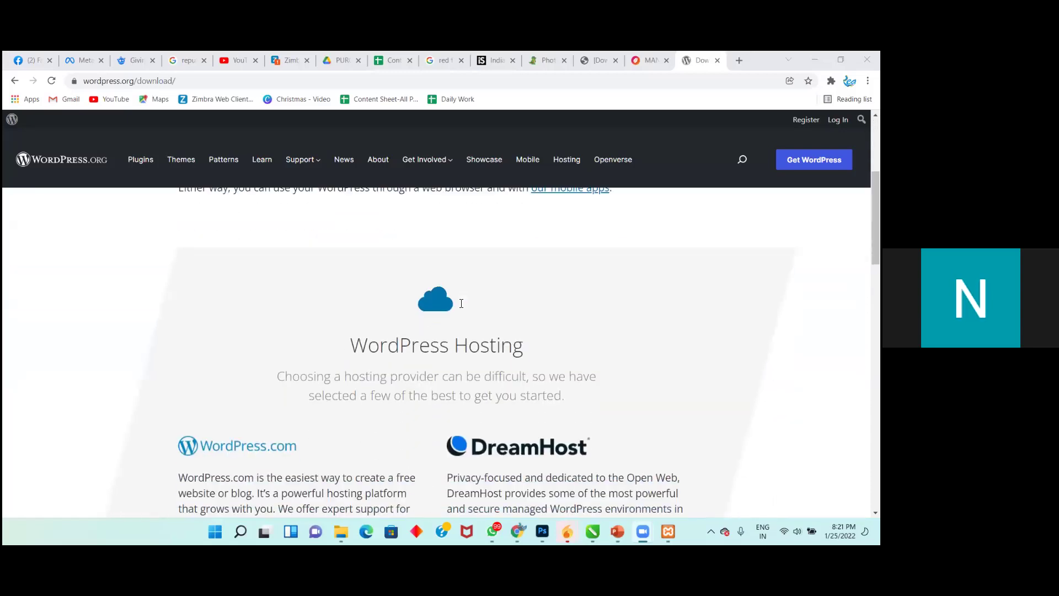
{"action": "scroll", "coordinate": [461, 303], "scroll_direction": "down", "scroll_amount": 8}
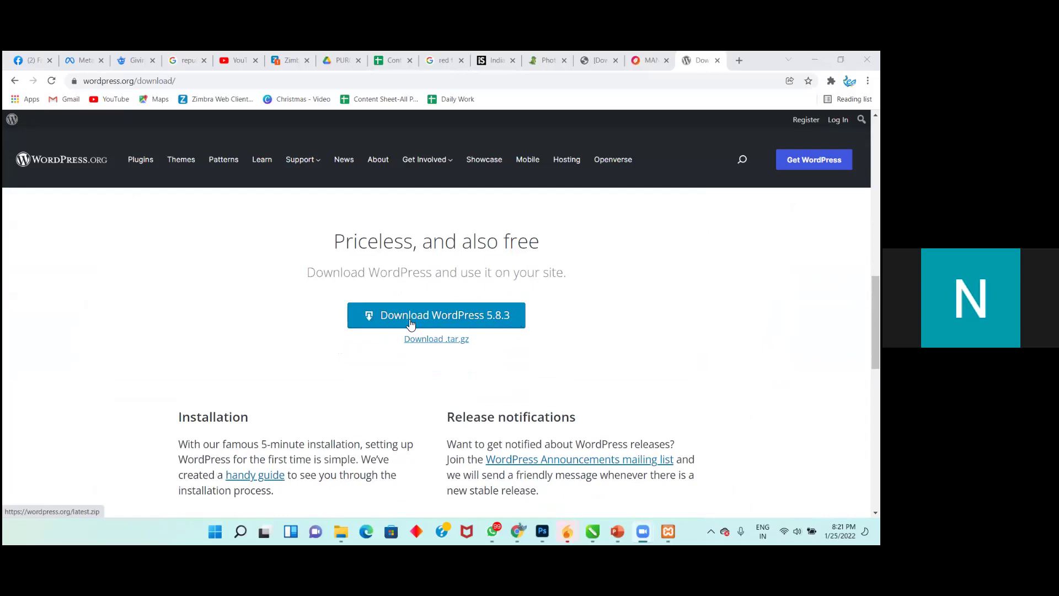
{"action": "left_click", "coordinate": [485, 322]}
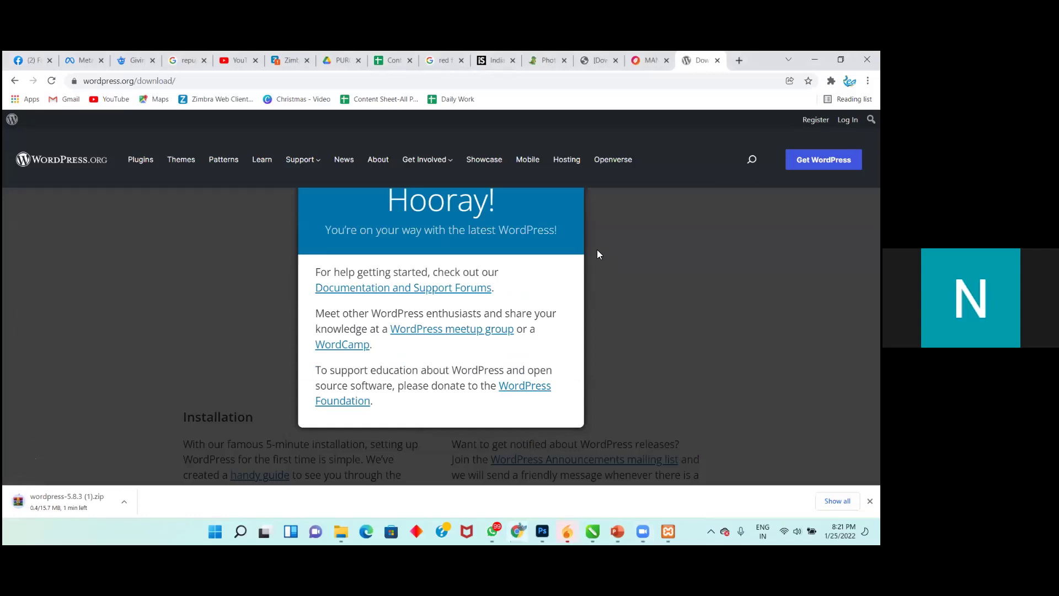
{"action": "left_click_drag", "start_coordinate": [592, 220], "coordinate": [494, 287]}
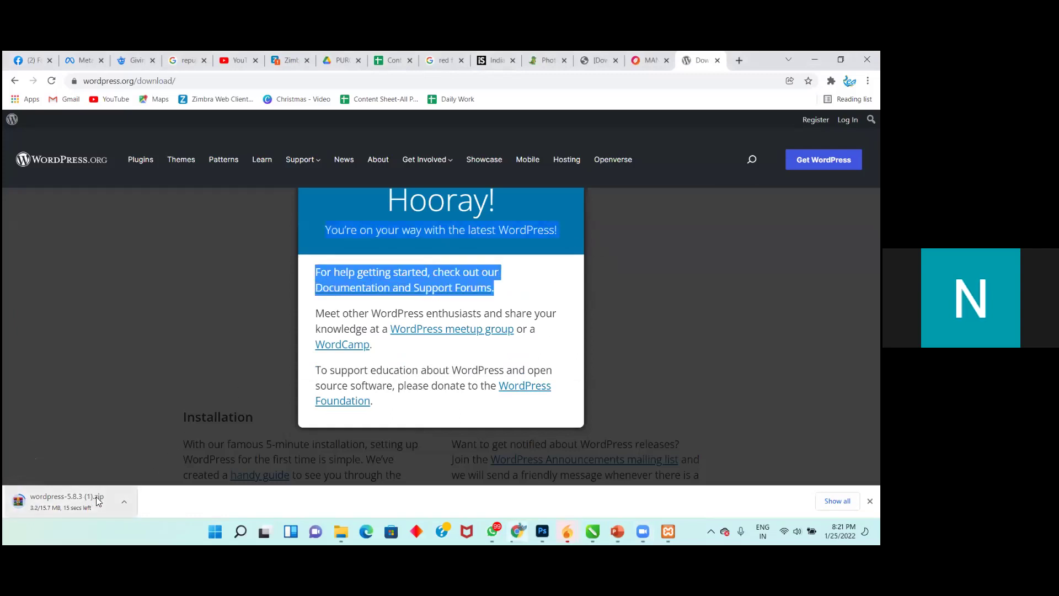
Cancel the duplicate download and select the existing wordpress-5.8.3 archive in Downloads
{"action": "left_click", "coordinate": [124, 500]}
{"action": "left_click", "coordinate": [143, 476]}
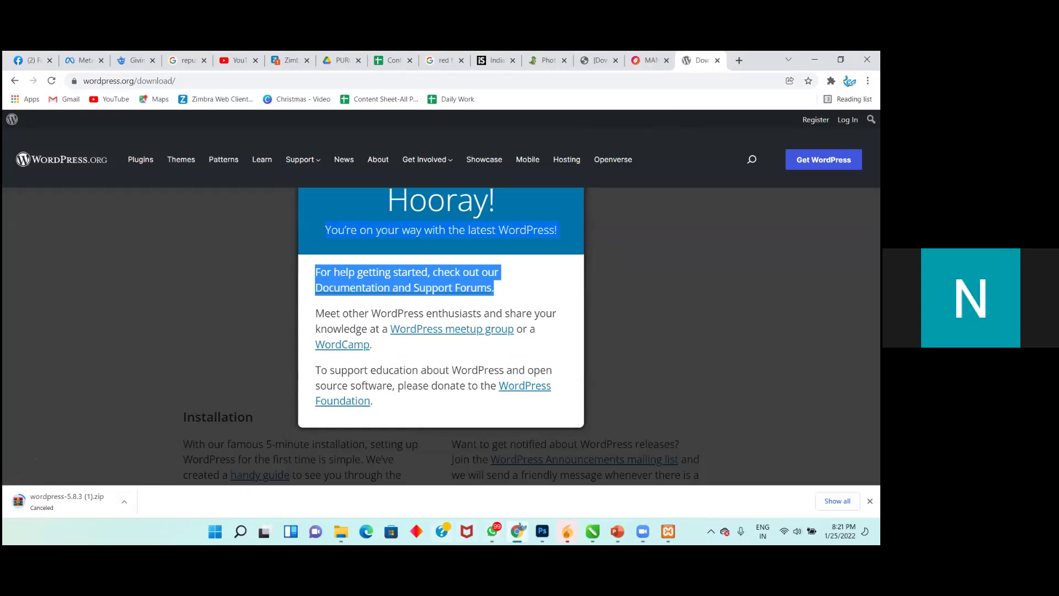
{"action": "left_click", "coordinate": [341, 531]}
{"action": "left_click", "coordinate": [468, 220]}
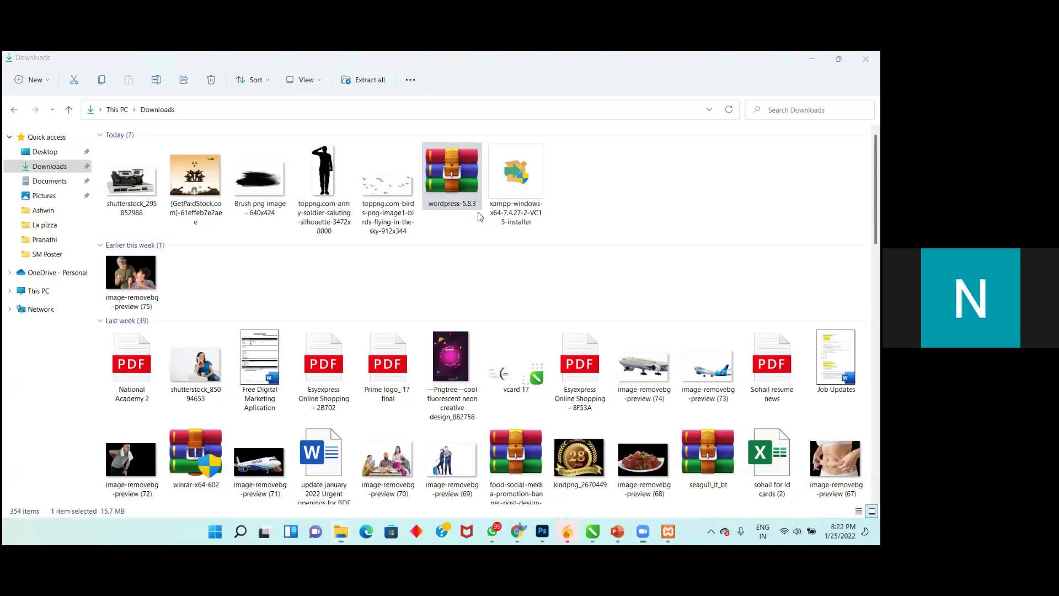
Copy the 15.7 MB wordpress-5.8.3 ZIP archive in the Downloads folder
{"action": "left_click", "coordinate": [458, 193]}
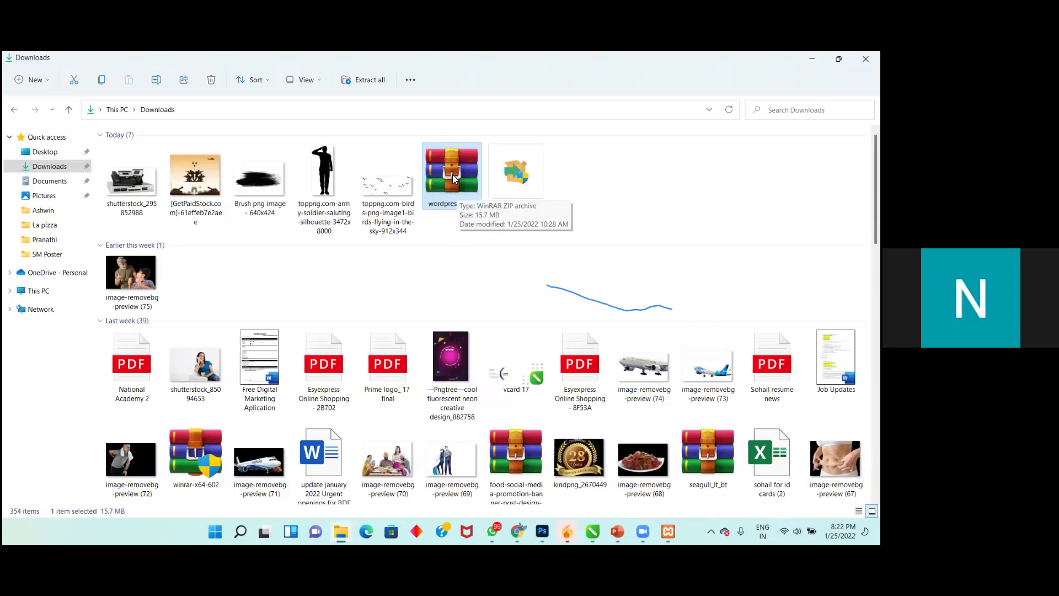
{"action": "key", "text": "ctrl+c"}
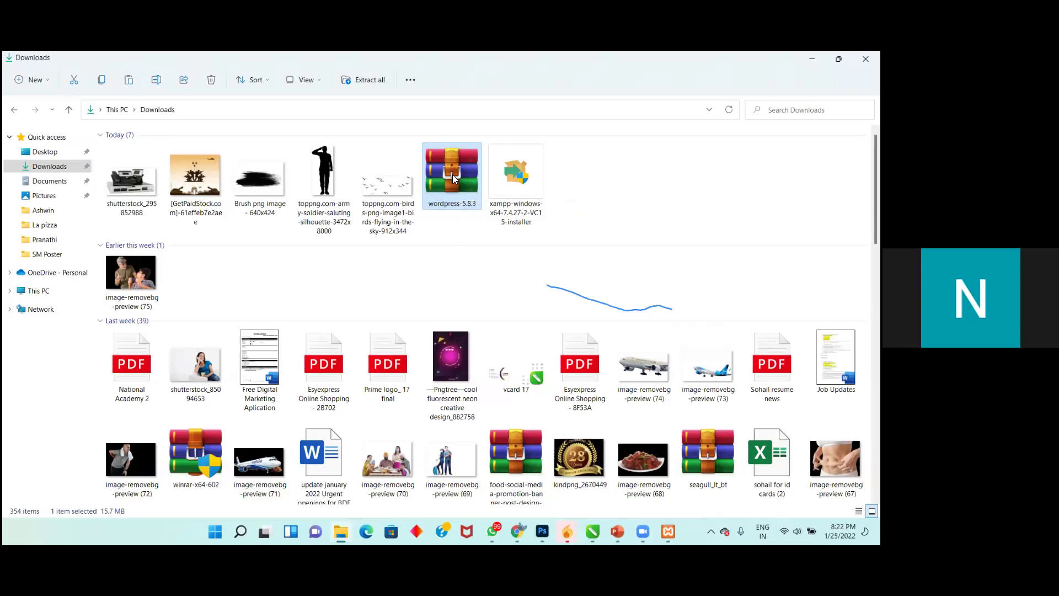
Try pasting the archive into the Windows (C:) root, dismissing the permission warning
{"action": "left_click", "coordinate": [55, 290]}
{"action": "double_click", "coordinate": [207, 236]}
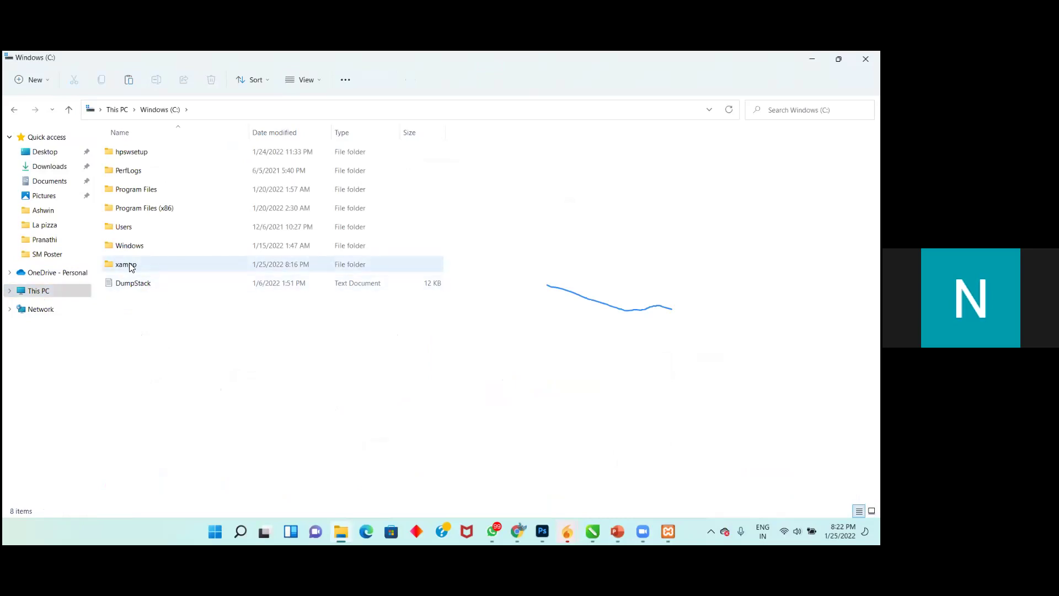
{"action": "mouse_move", "coordinate": [139, 266]}
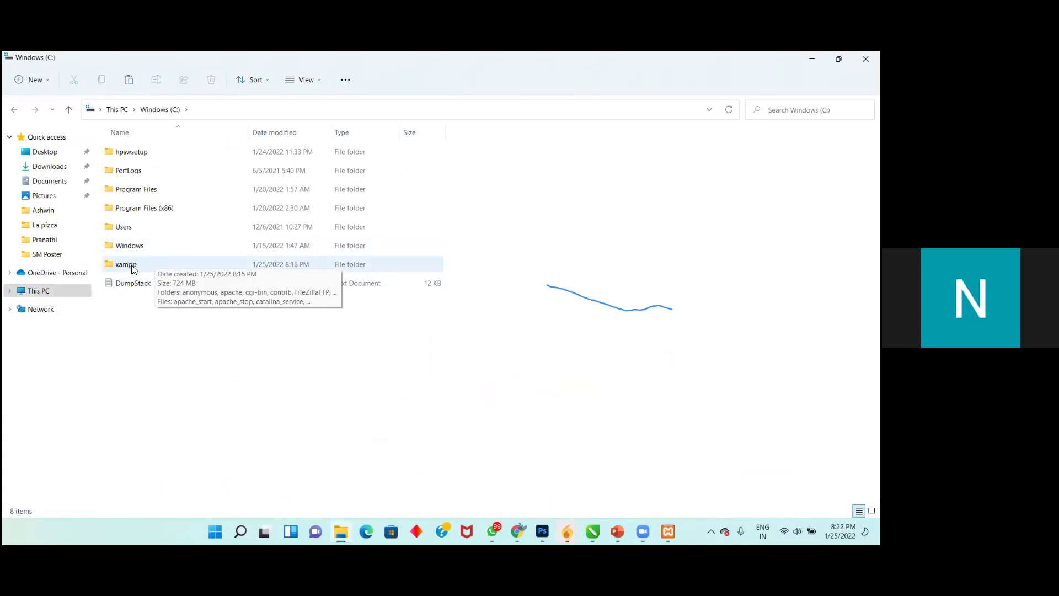
{"action": "double_click", "coordinate": [133, 269]}
{"action": "scroll", "coordinate": [172, 274], "scroll_direction": "down", "scroll_amount": 6}
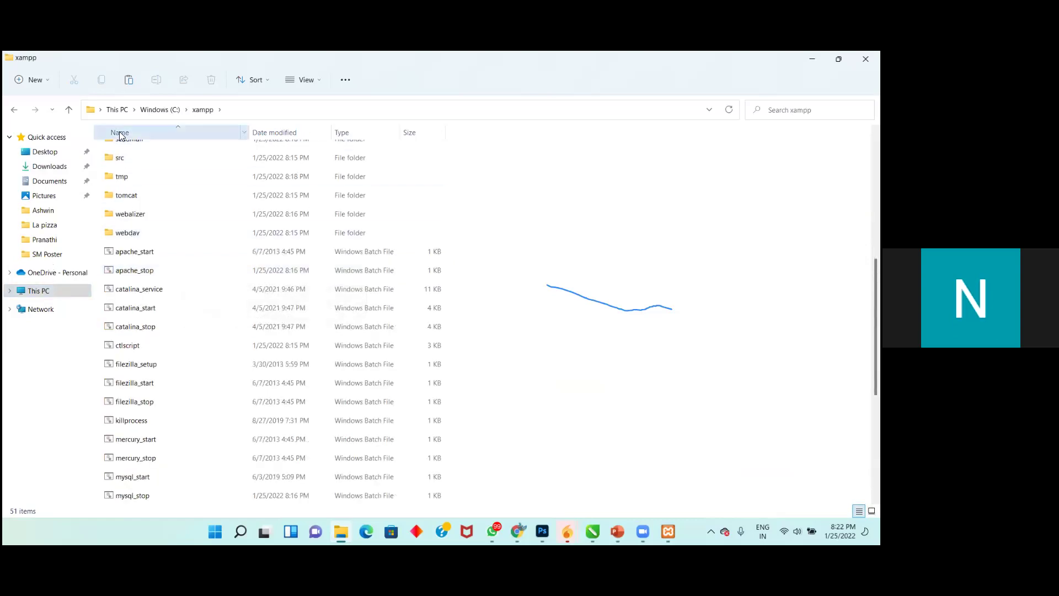
{"action": "left_click", "coordinate": [70, 111]}
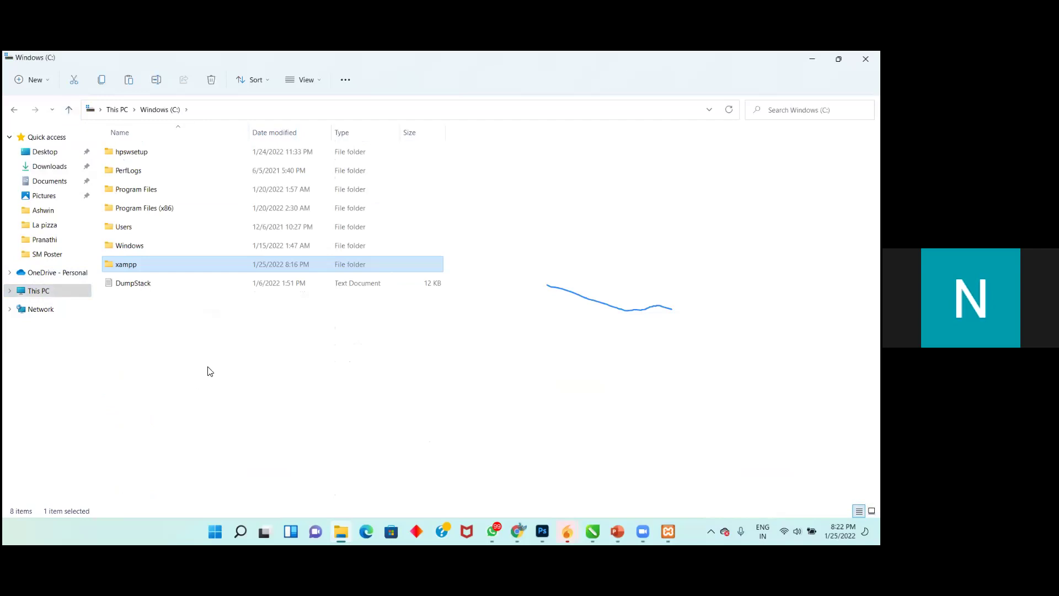
{"action": "left_click", "coordinate": [147, 326]}
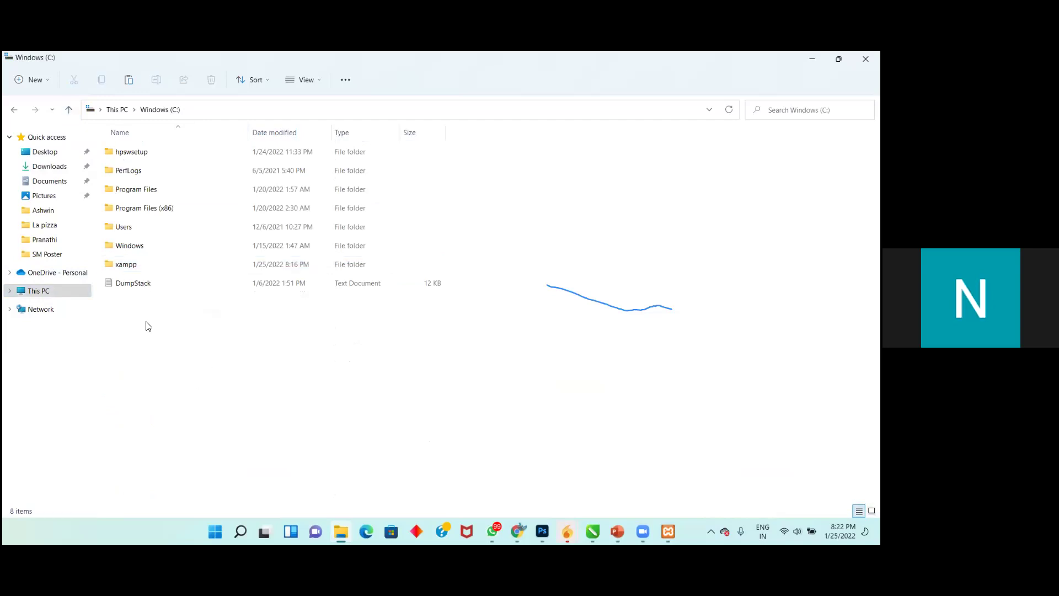
{"action": "key", "text": "ctrl+v"}
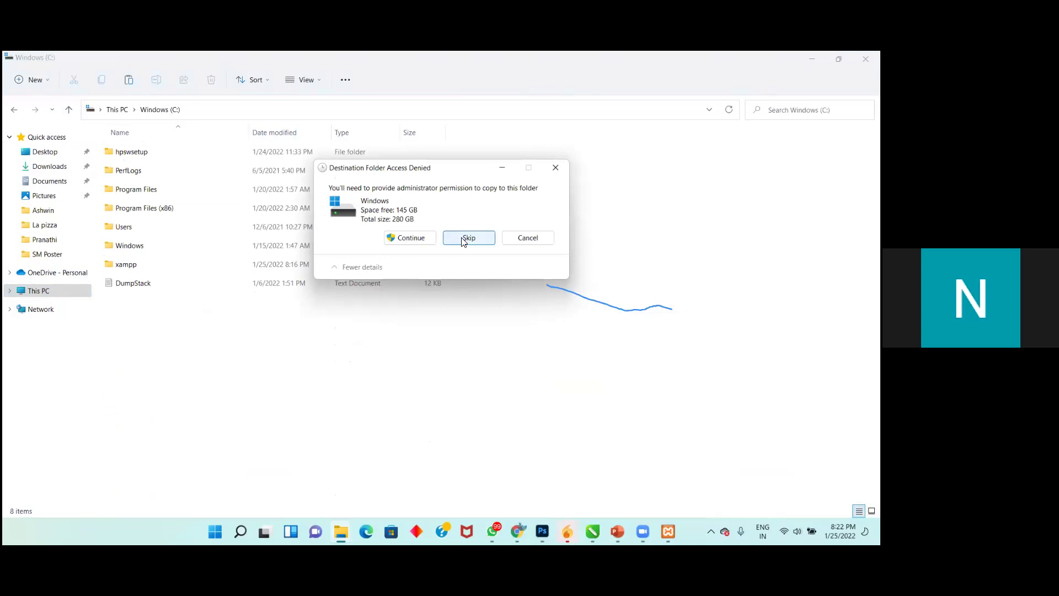
{"action": "left_click", "coordinate": [552, 173]}
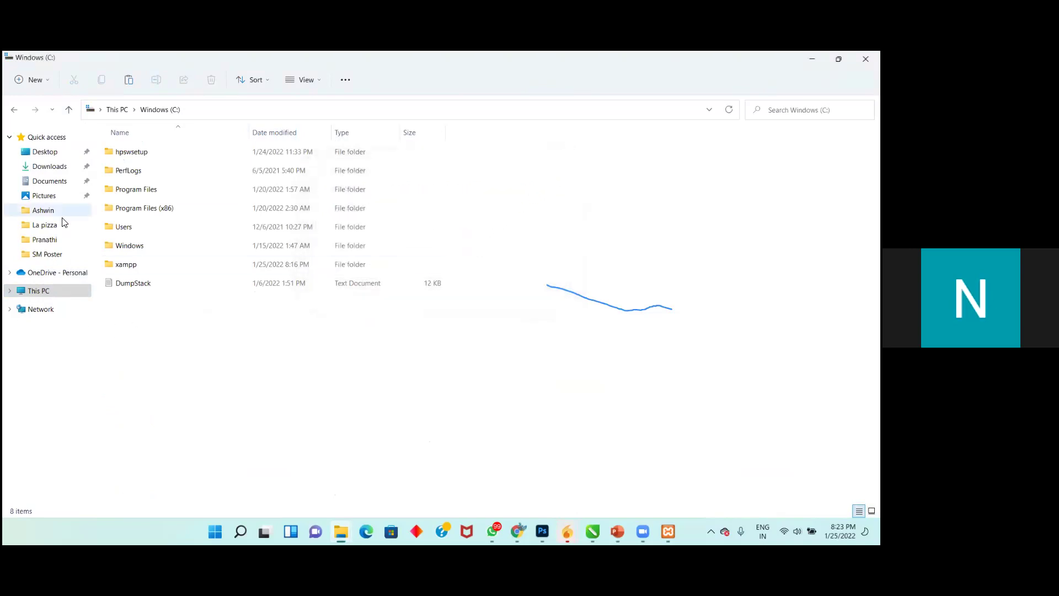
Paste wordpress-5.8.3 from Downloads into the C: root, continuing with administrator permission
{"action": "left_click", "coordinate": [49, 166]}
{"action": "left_click", "coordinate": [478, 180]}
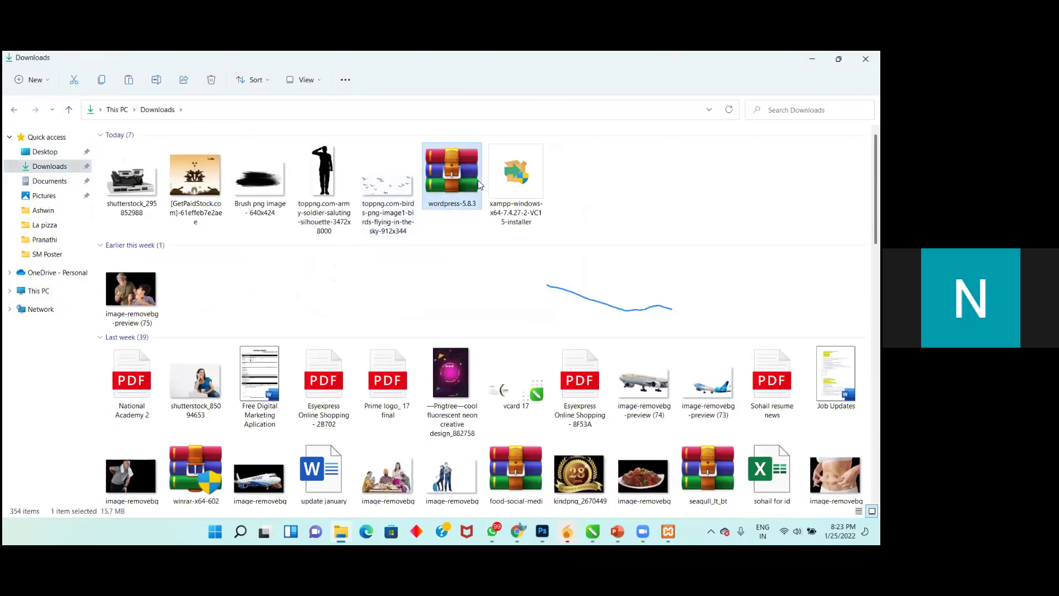
{"action": "left_click", "coordinate": [47, 292]}
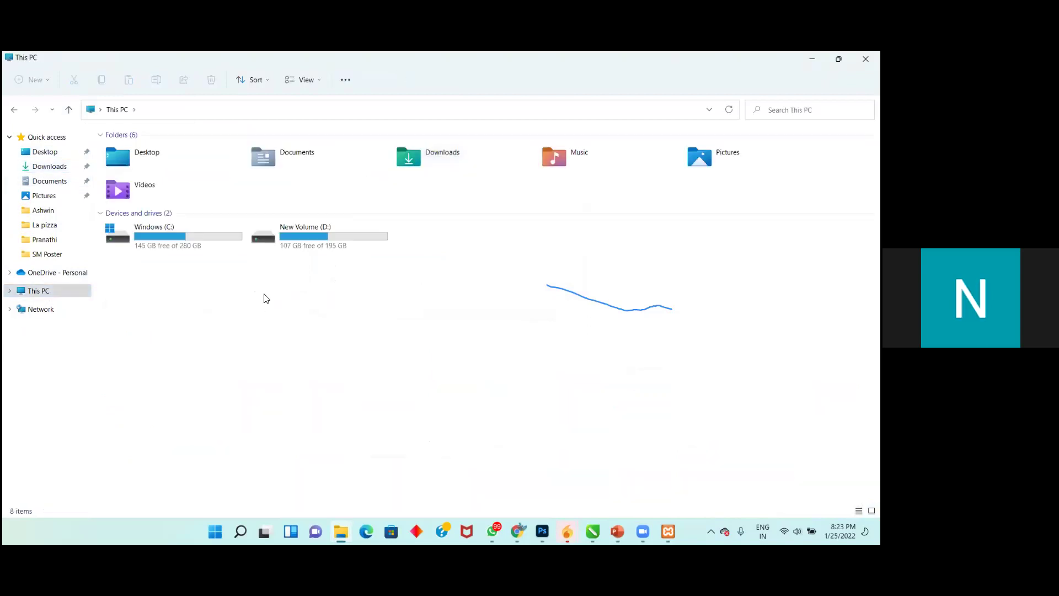
{"action": "double_click", "coordinate": [208, 233]}
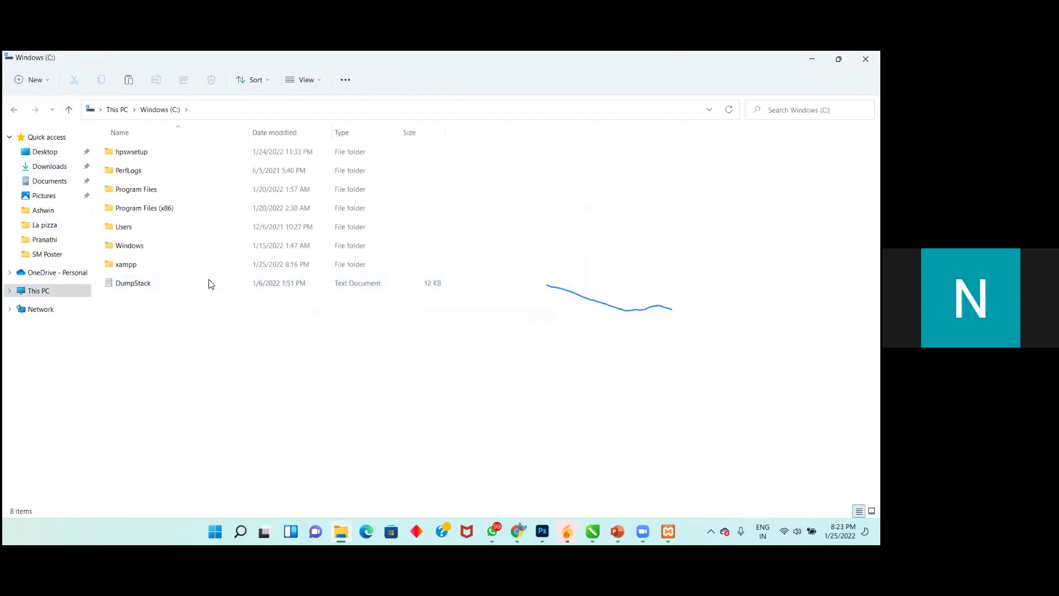
{"action": "key", "text": "ctrl+v"}
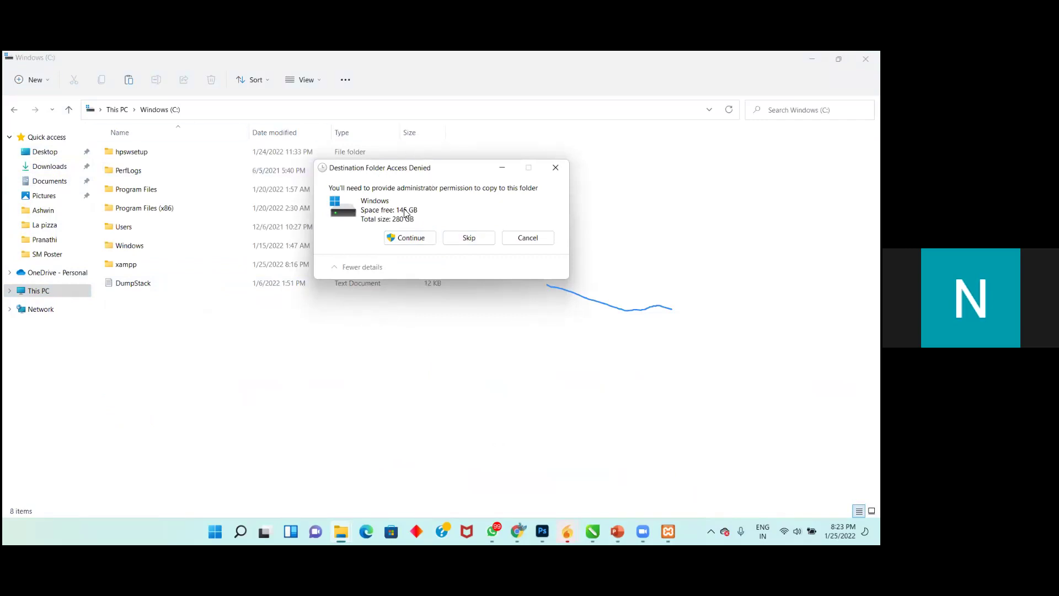
{"action": "left_click_drag", "start_coordinate": [386, 167], "coordinate": [275, 250]}
{"action": "key", "text": "shift+Tab"}
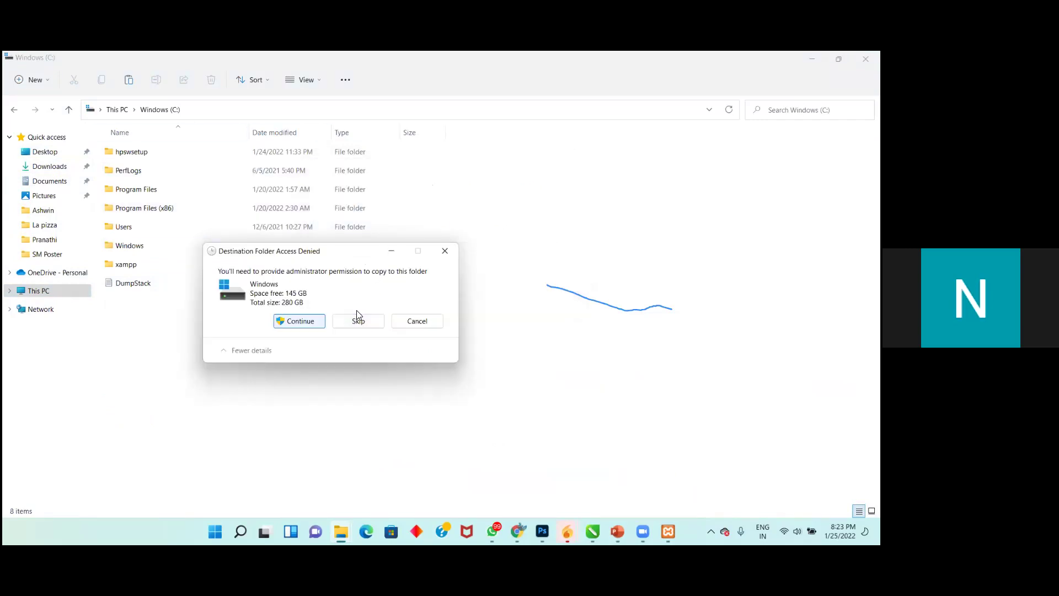
{"action": "key", "text": "Return"}
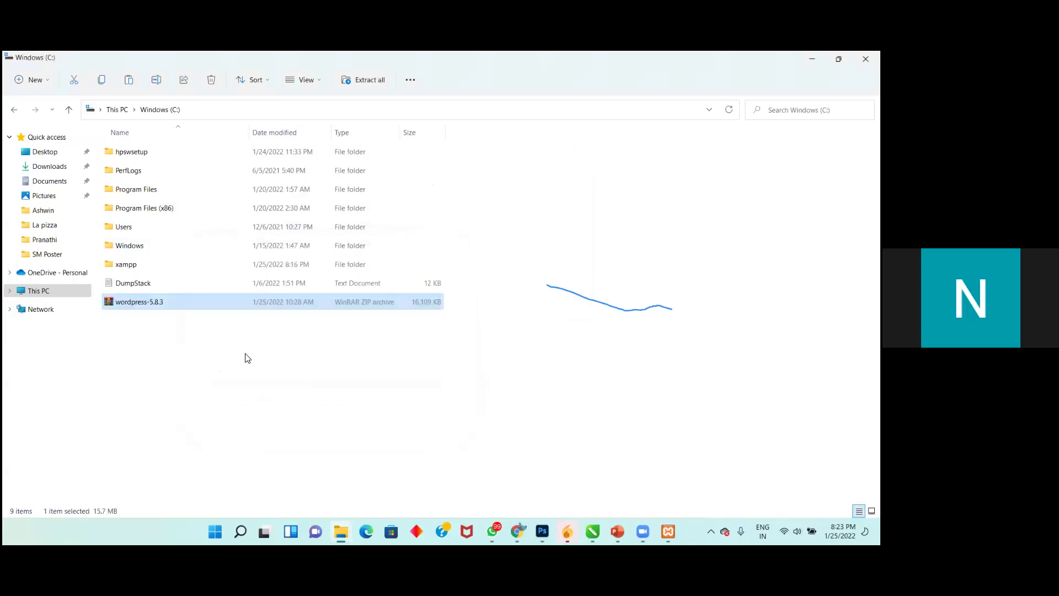
{"action": "left_click", "coordinate": [182, 330]}
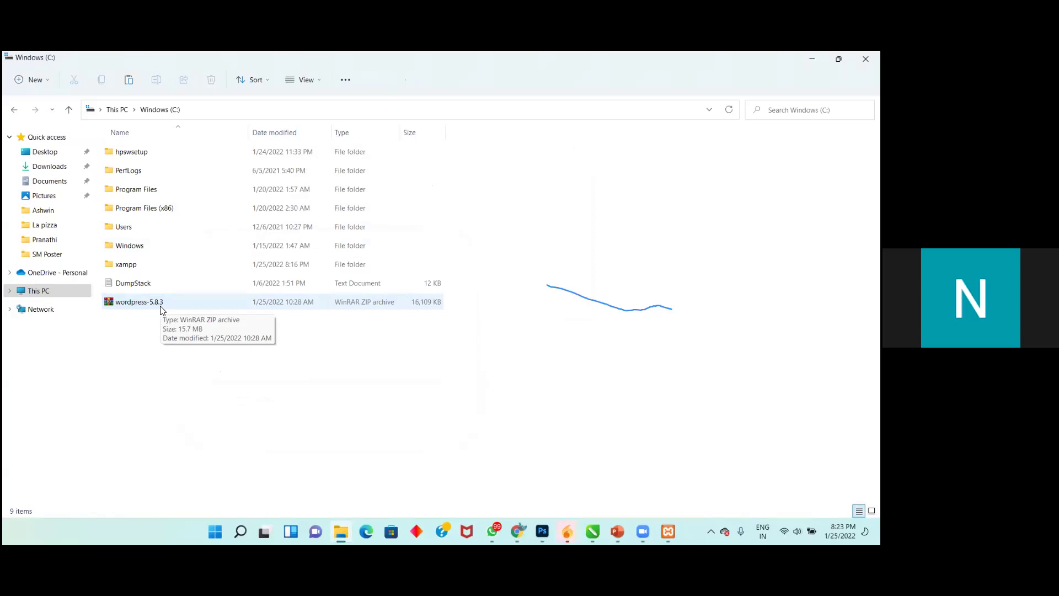
Extract the wordpress-5.8.3 archive on C: to a wordpress-5.8.3\ folder with WinRAR
{"action": "left_click", "coordinate": [162, 310]}
{"action": "right_click", "coordinate": [162, 310]}
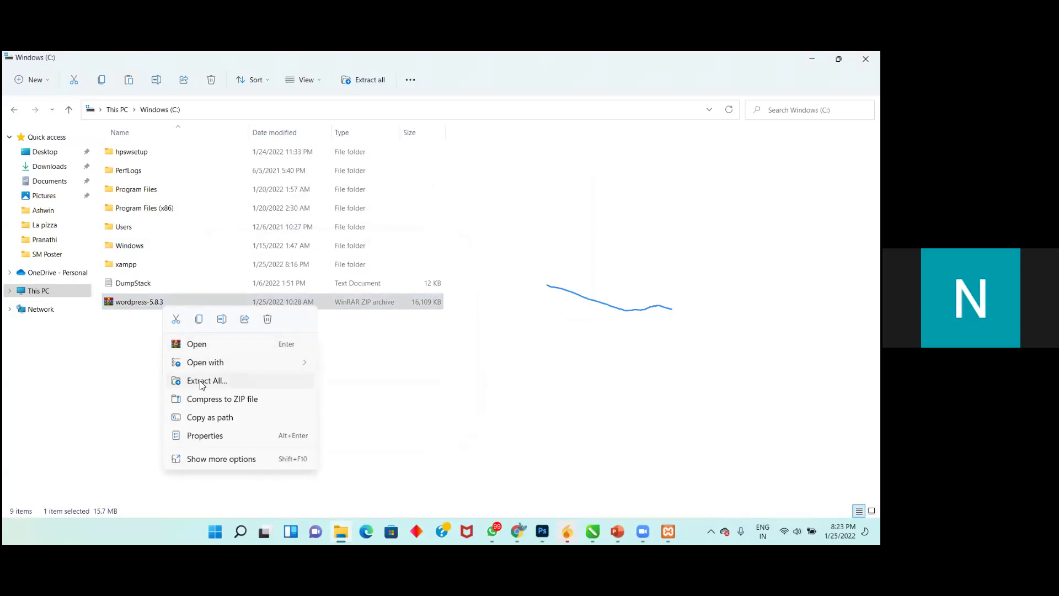
{"action": "left_click", "coordinate": [146, 314]}
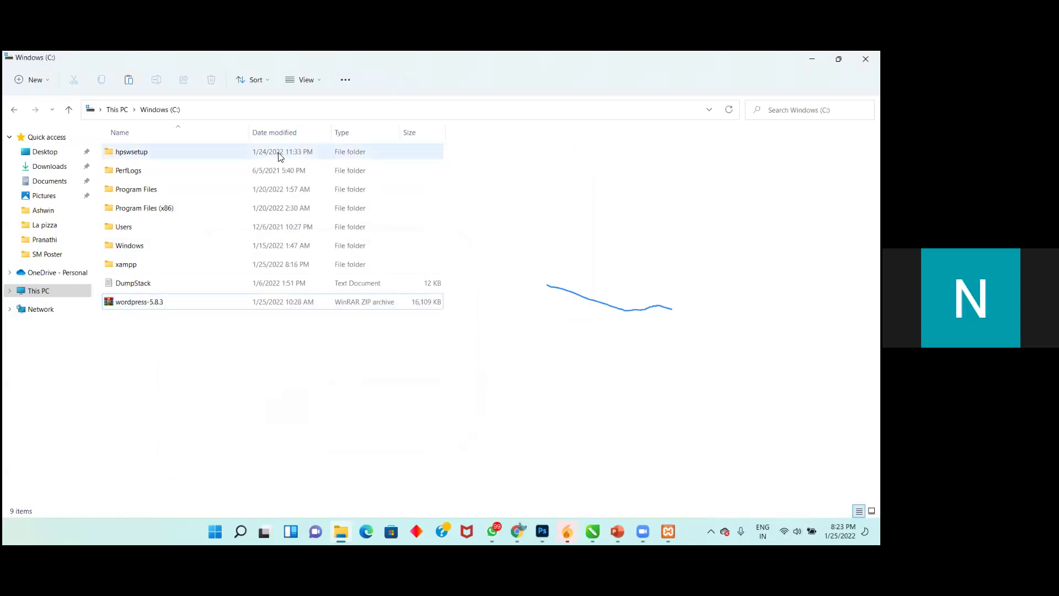
{"action": "right_click", "coordinate": [166, 312]}
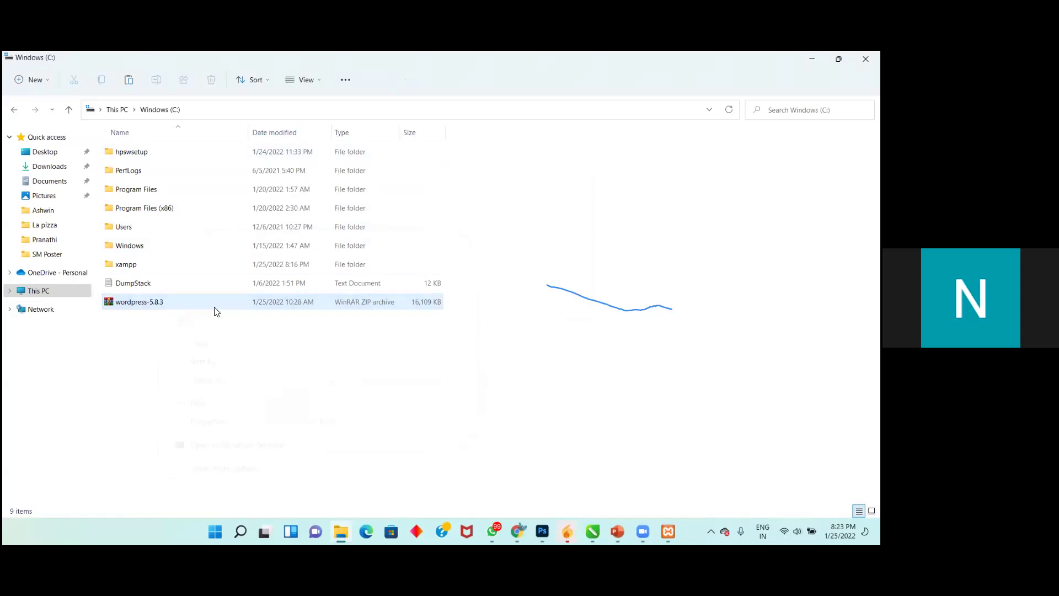
{"action": "left_click", "coordinate": [127, 308]}
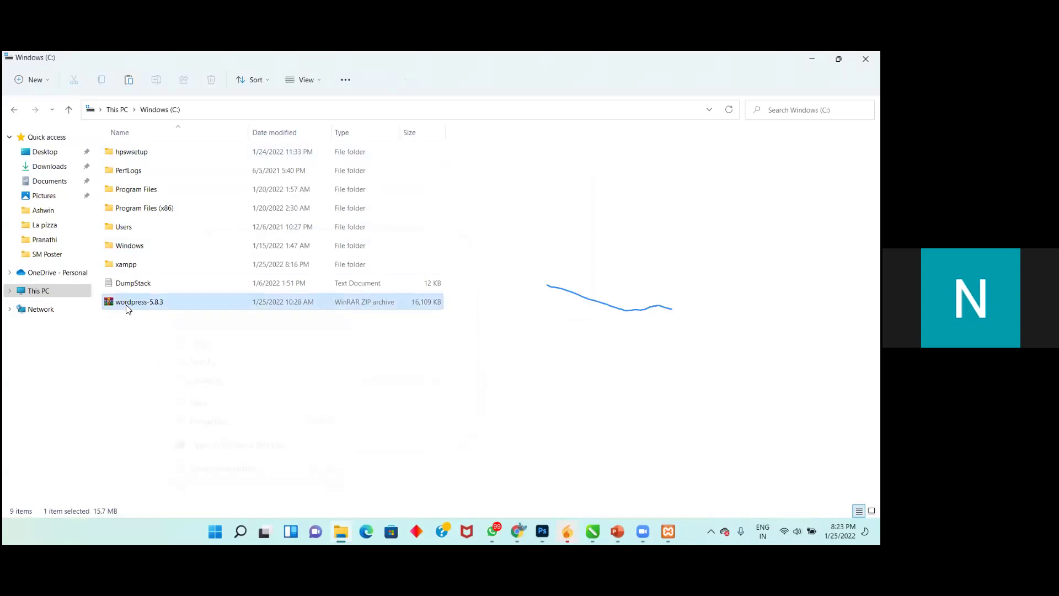
{"action": "right_click", "coordinate": [128, 309]}
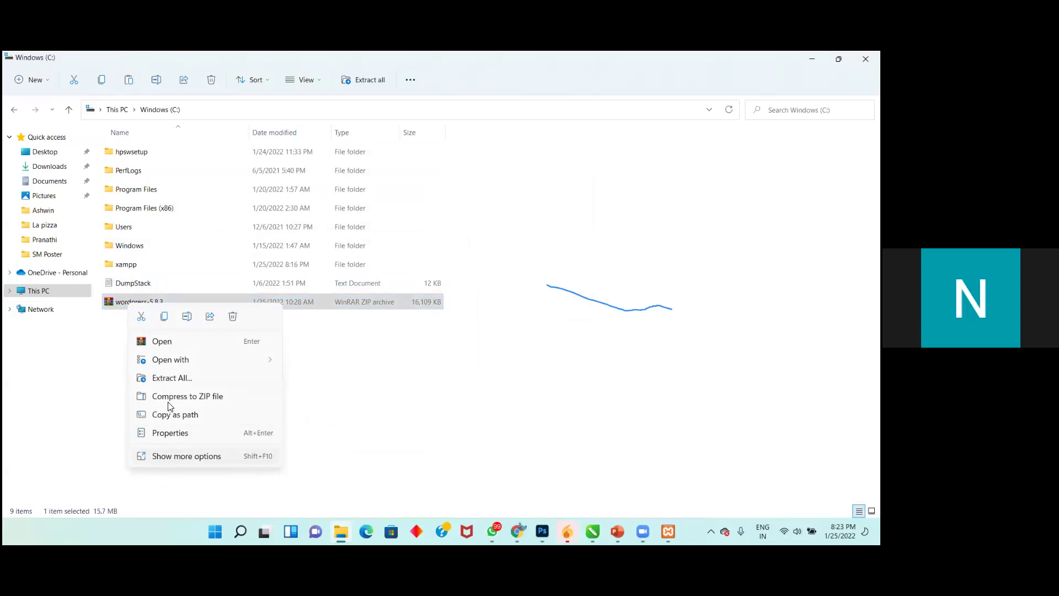
{"action": "left_click", "coordinate": [177, 456]}
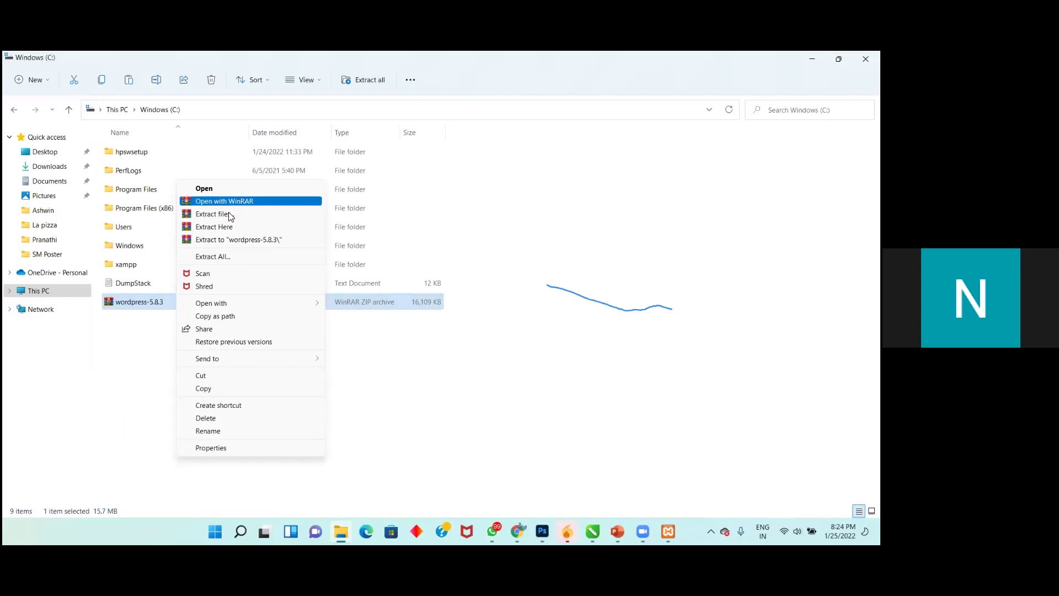
{"action": "left_click", "coordinate": [239, 240]}
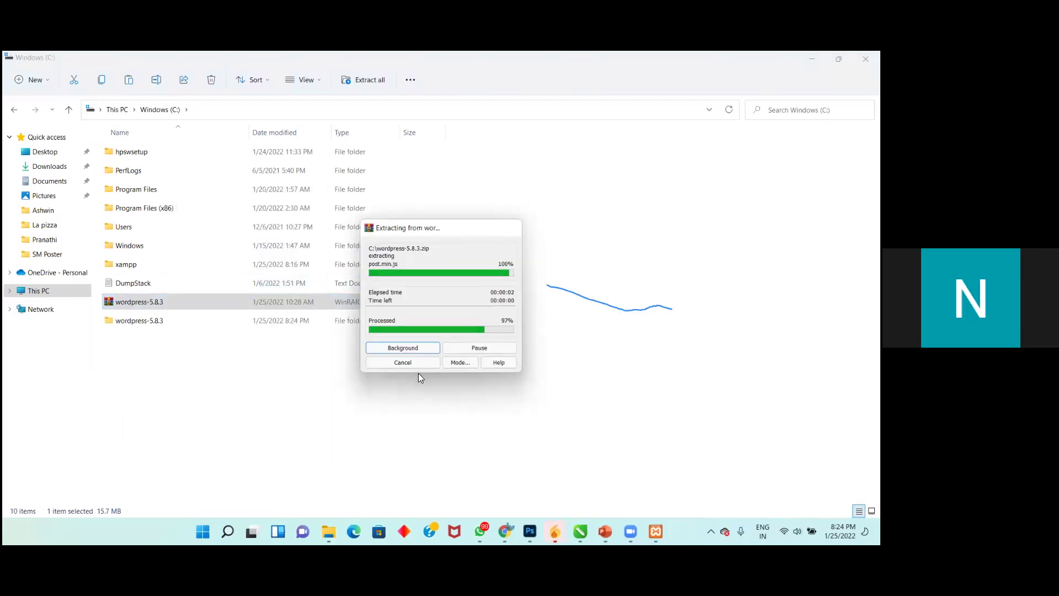
Select the extracted wordpress-5.8.3 folder, then go to C:\xampp\htdocs
{"action": "left_click", "coordinate": [147, 322]}
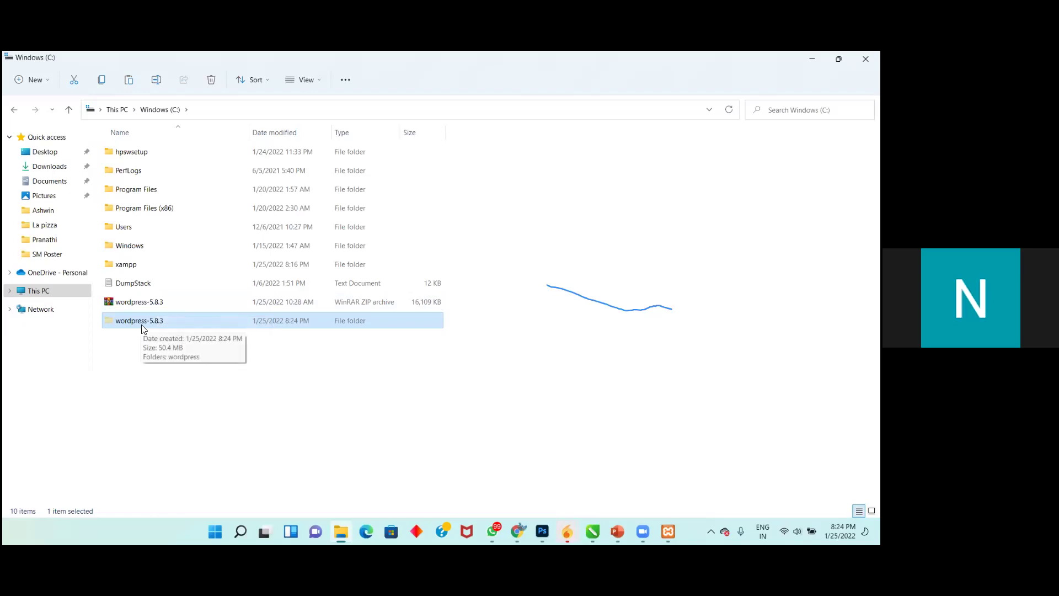
{"action": "double_click", "coordinate": [142, 269]}
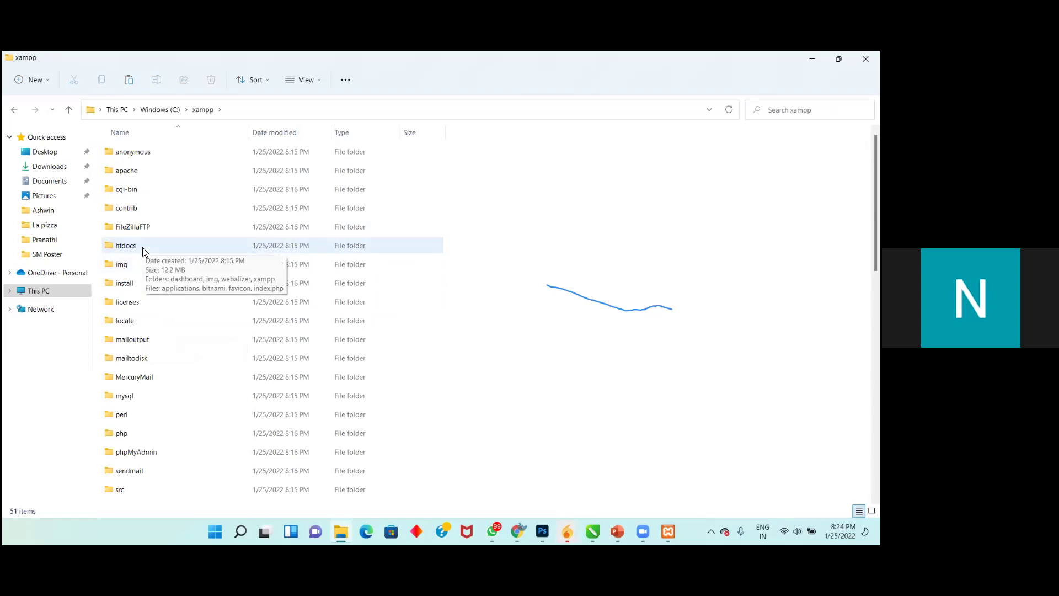
{"action": "double_click", "coordinate": [143, 248]}
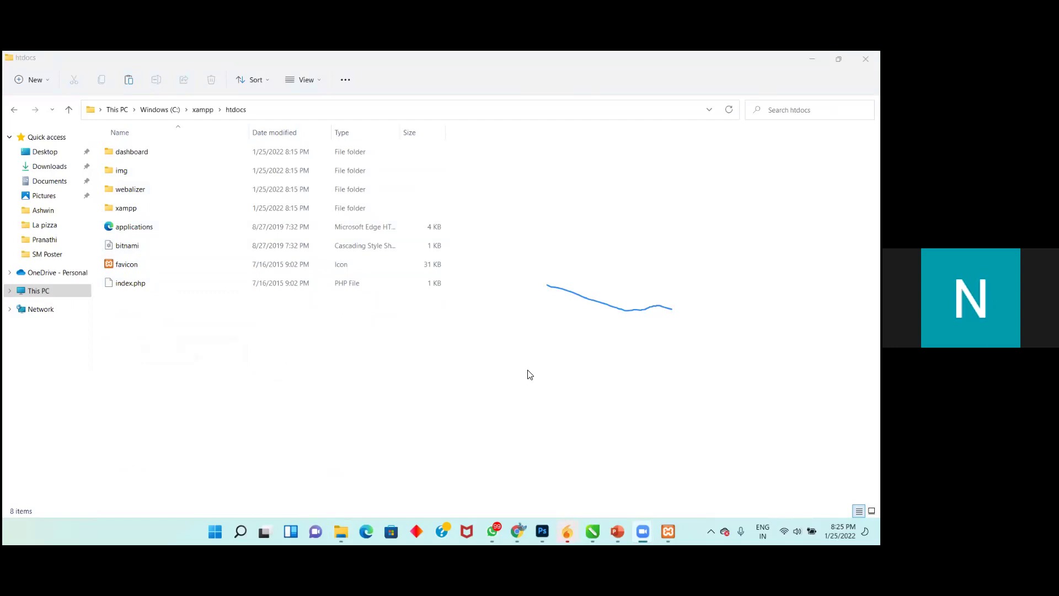
{"action": "left_click", "coordinate": [238, 352]}
Paste the wordpress-5.8.3 folder into C:\xampp\htdocs
{"action": "key", "text": "ctrl+v"}
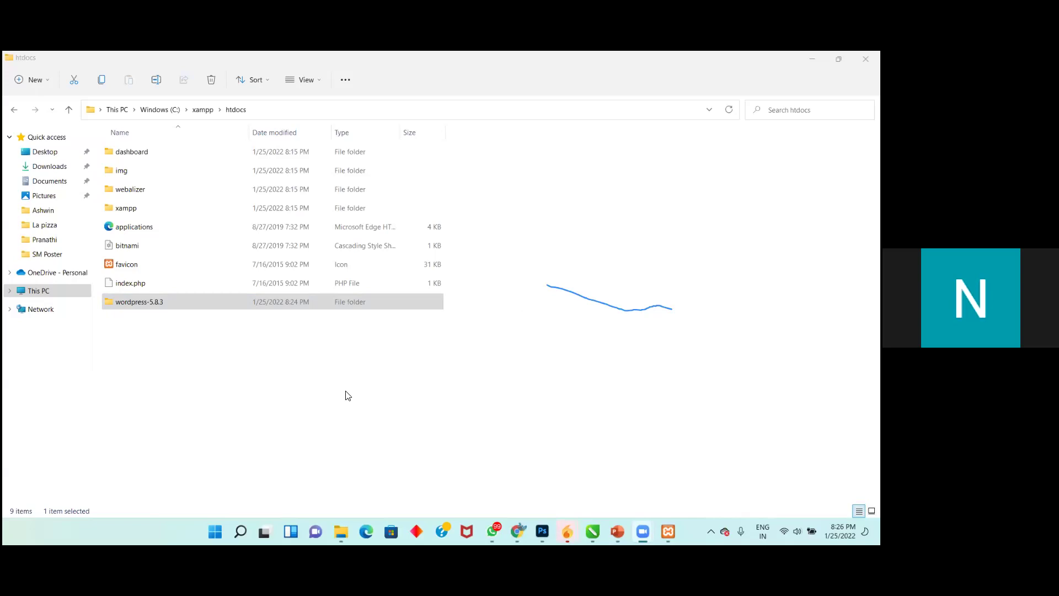
Permanently delete wordpress-5.8.3 from htdocs, then reselect the archive in Downloads
{"action": "left_click", "coordinate": [172, 298]}
{"action": "key", "text": "shift+Delete"}
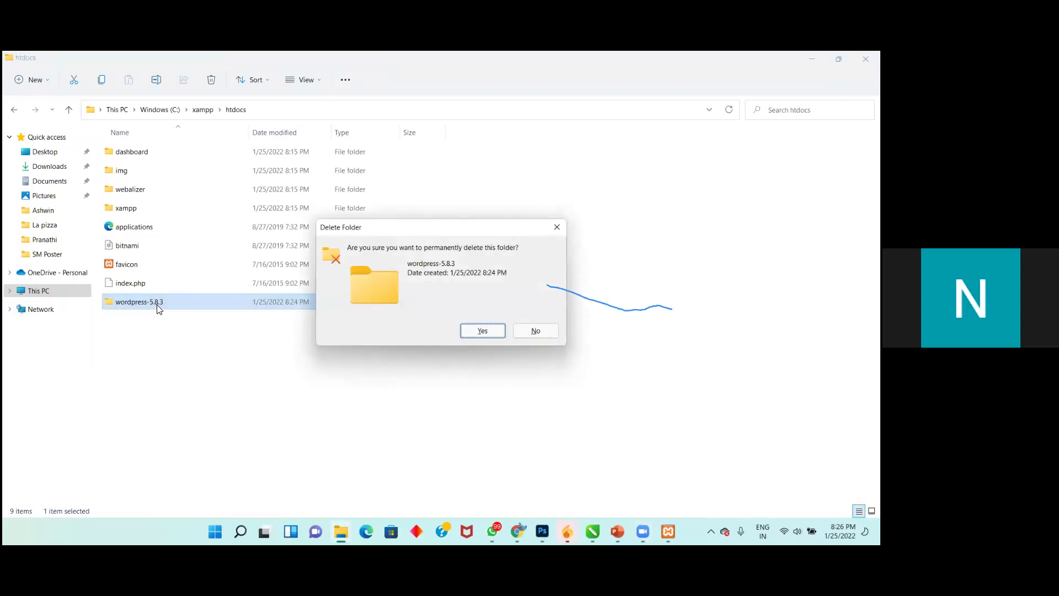
{"action": "key", "text": "Return"}
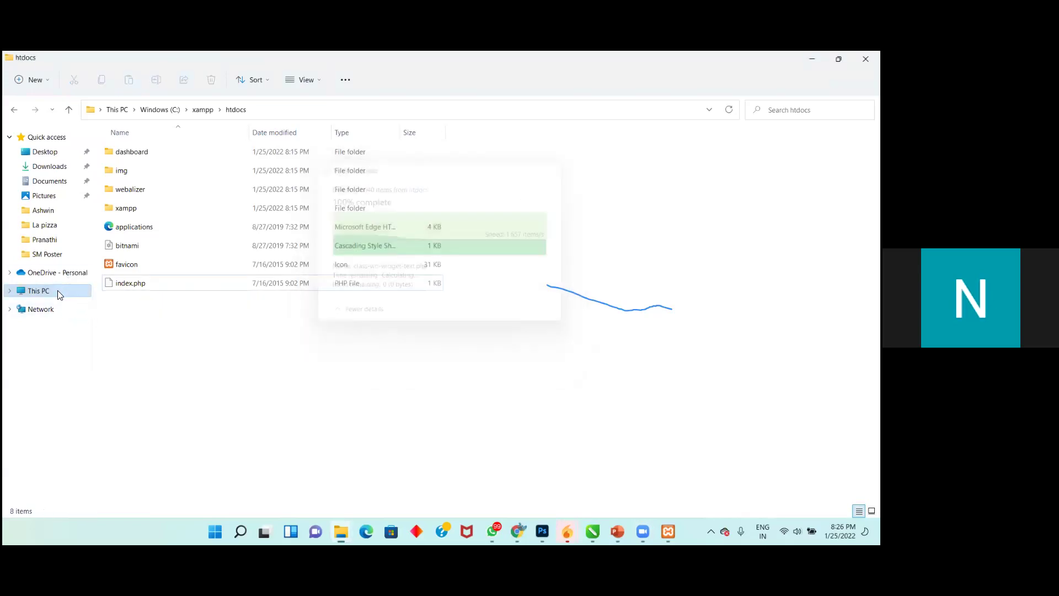
{"action": "left_click", "coordinate": [50, 167]}
{"action": "left_click", "coordinate": [454, 193]}
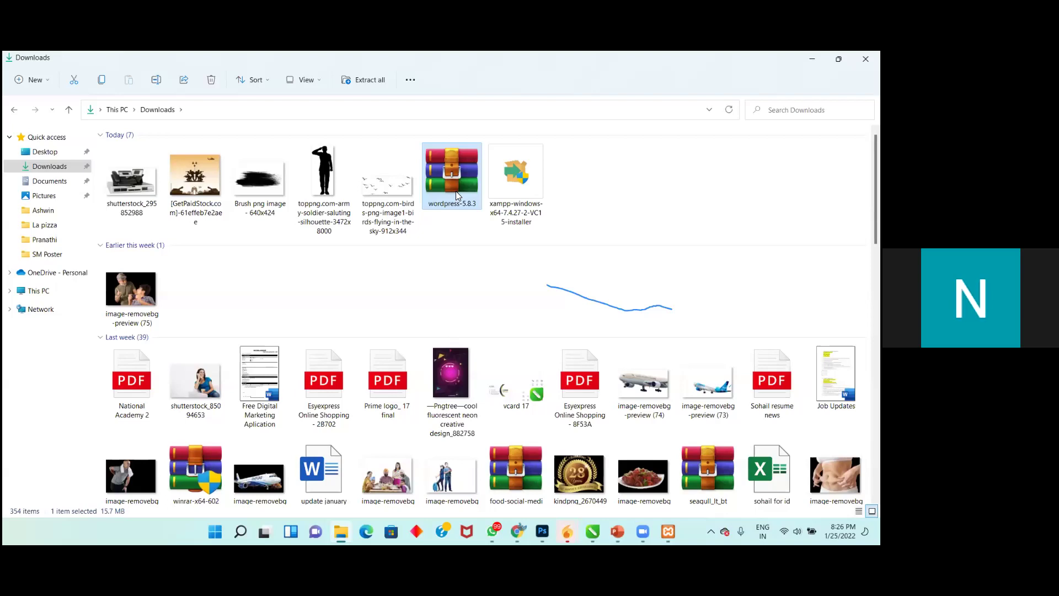
Copy the wordpress-5.8.3 ZIP from Downloads and paste it into C:\xampp\htdocs
{"action": "key", "text": "ctrl+c"}
{"action": "left_click", "coordinate": [59, 293]}
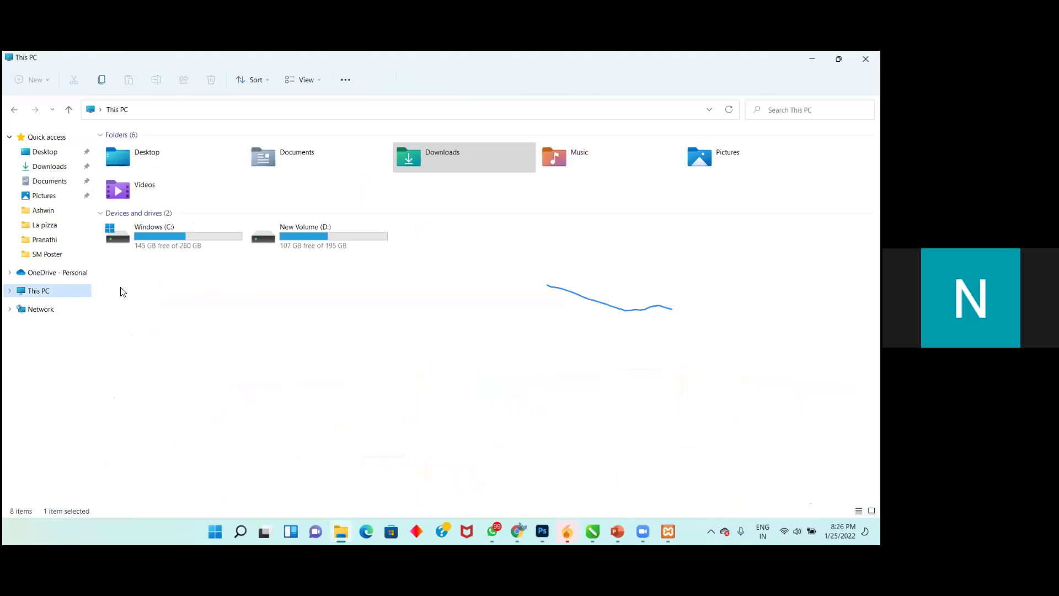
{"action": "double_click", "coordinate": [204, 249]}
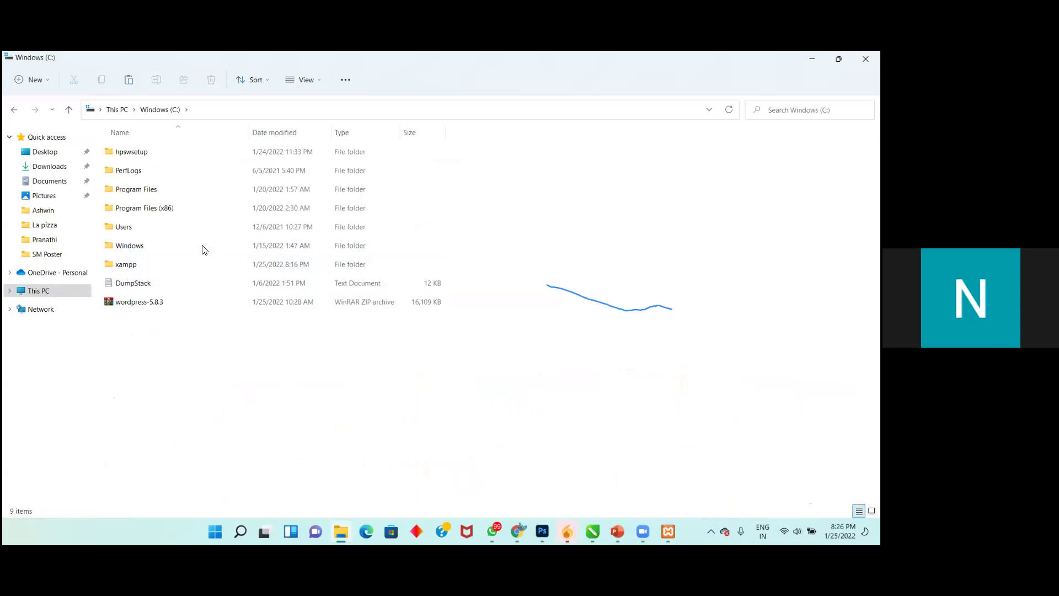
{"action": "left_click", "coordinate": [152, 267]}
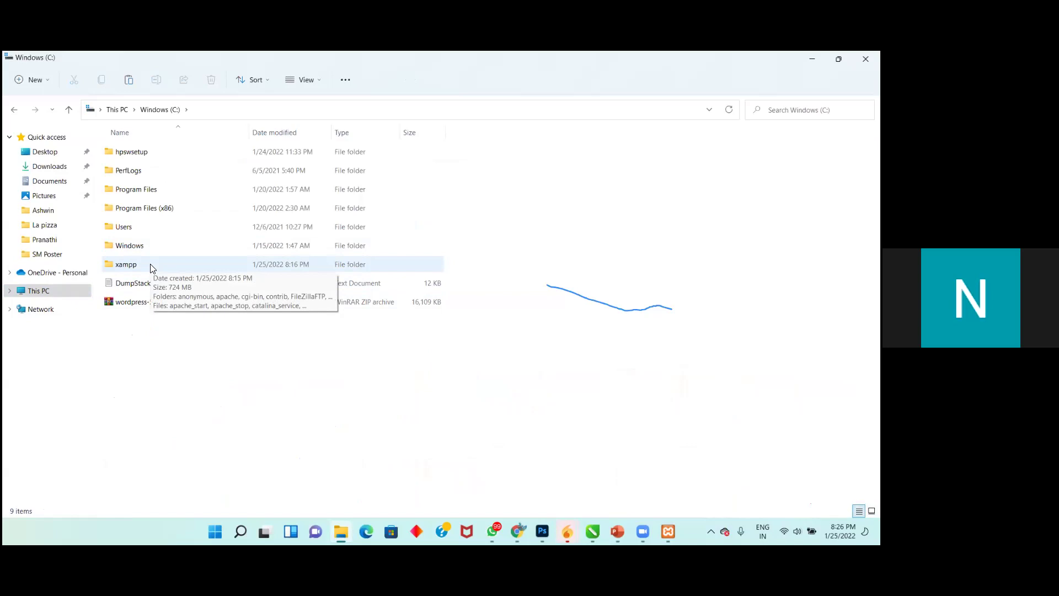
{"action": "double_click", "coordinate": [151, 265]}
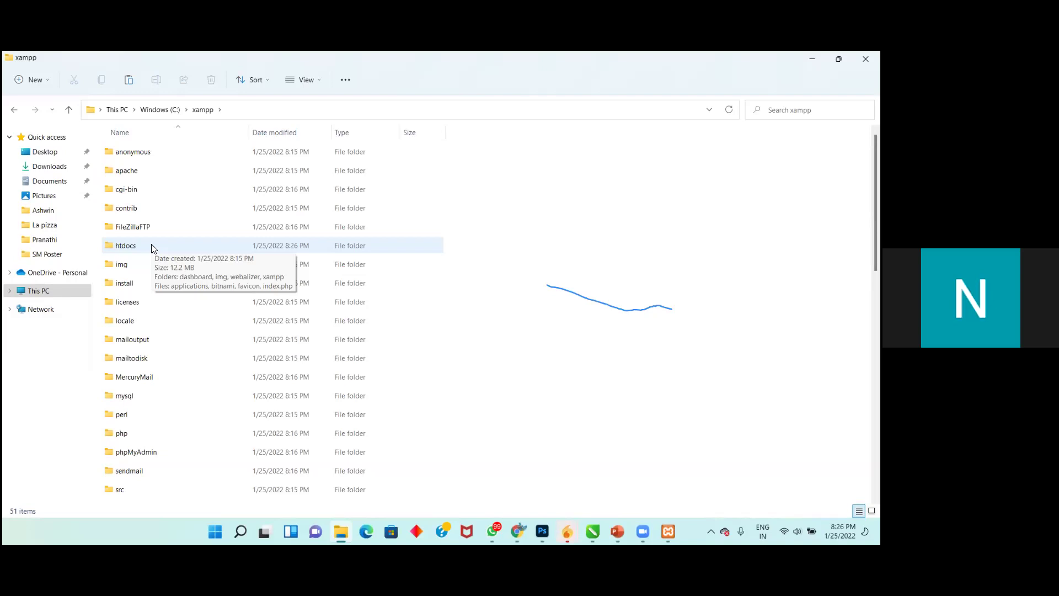
{"action": "double_click", "coordinate": [151, 244]}
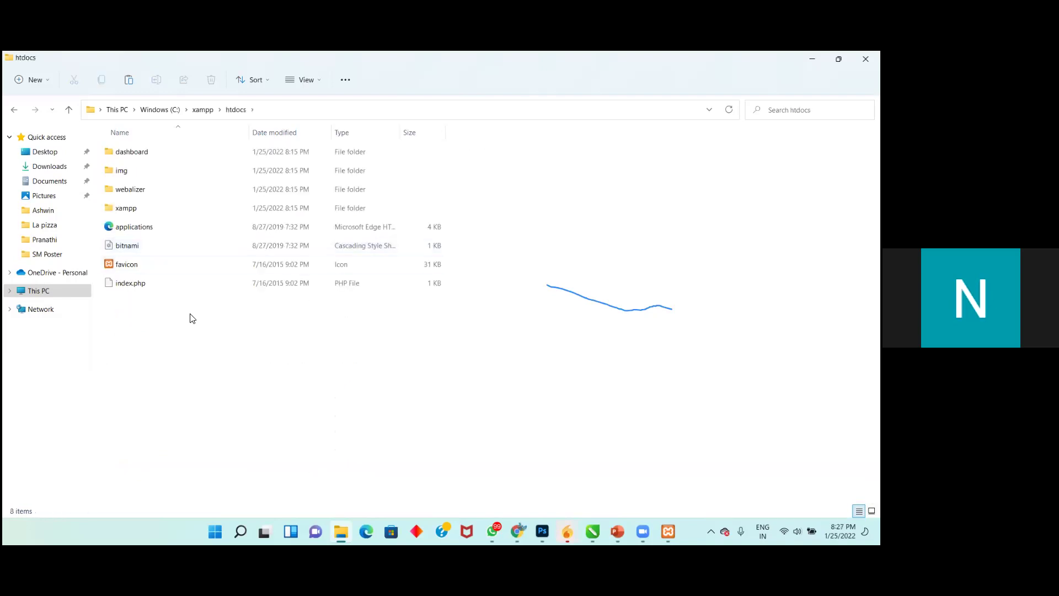
{"action": "key", "text": "ctrl+v"}
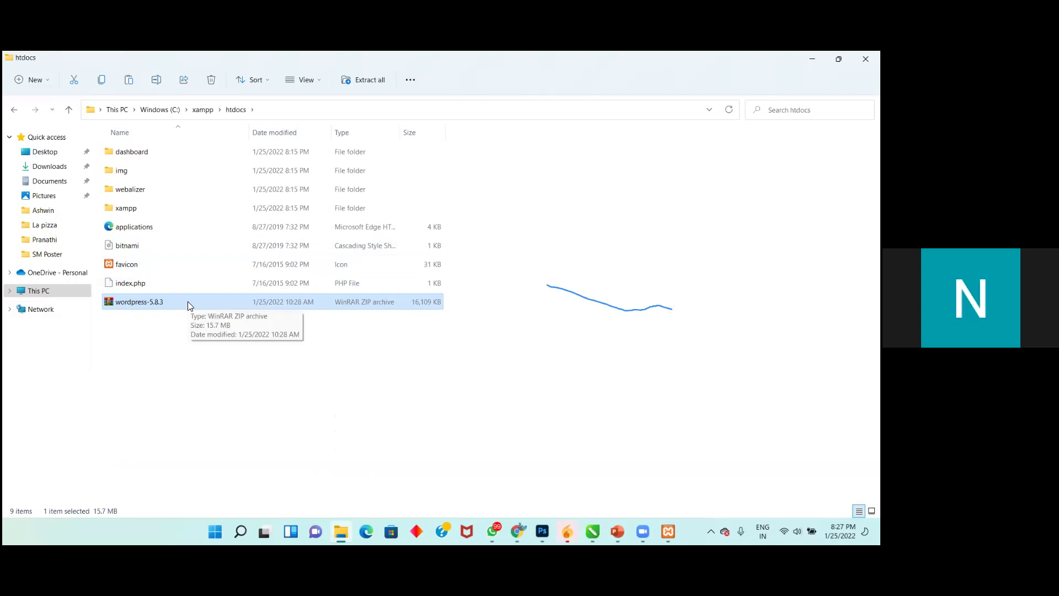
Extract the wordpress-5.8.3 archive into a wordpress-5.8.3 folder in htdocs and select the folder
{"action": "right_click", "coordinate": [158, 308]}
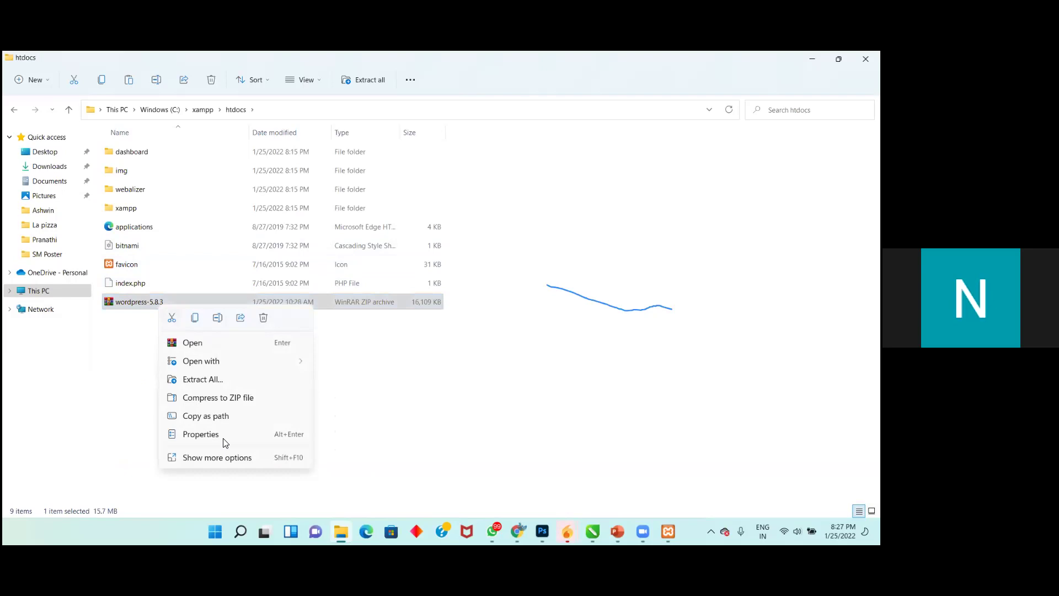
{"action": "left_click", "coordinate": [230, 458]}
{"action": "left_click", "coordinate": [293, 246]}
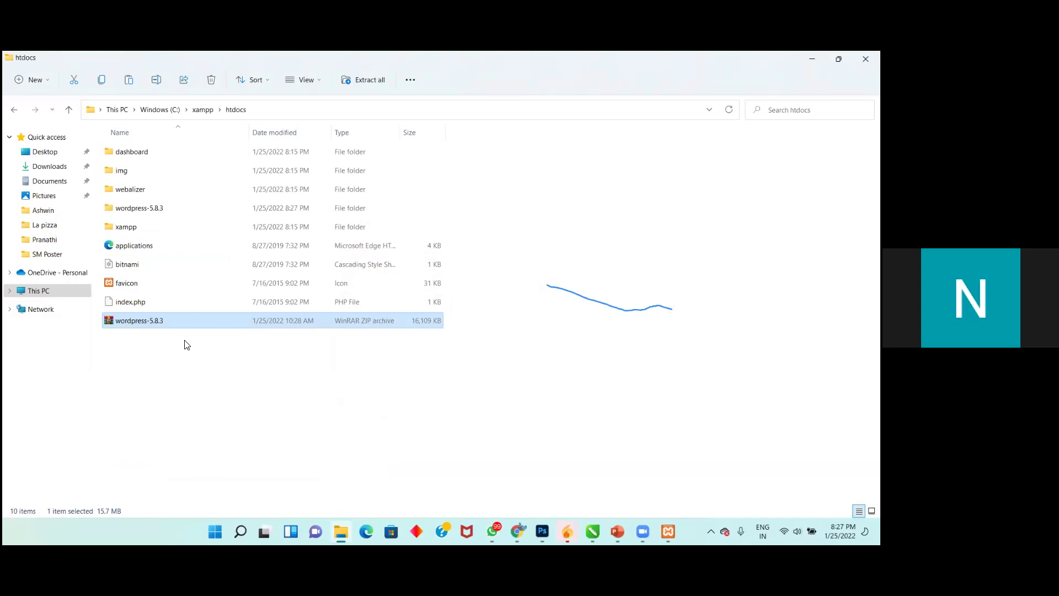
{"action": "left_click", "coordinate": [139, 210]}
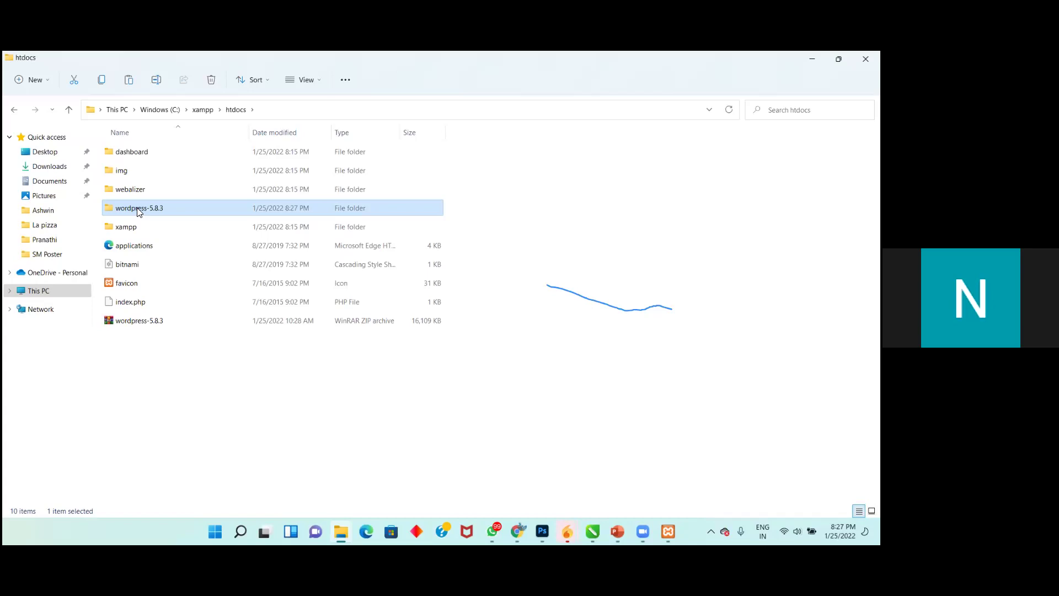
Rename the wordpress-5.8.3 folder to the site owner's name in lowercase
{"action": "left_click", "coordinate": [138, 209]}
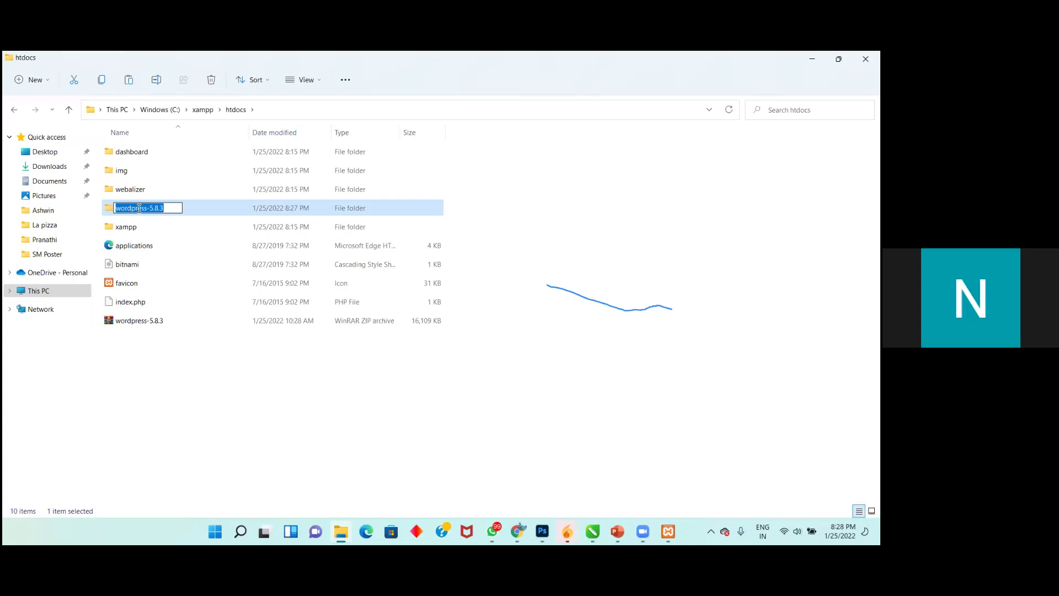
{"action": "type", "text": "Sohail"}
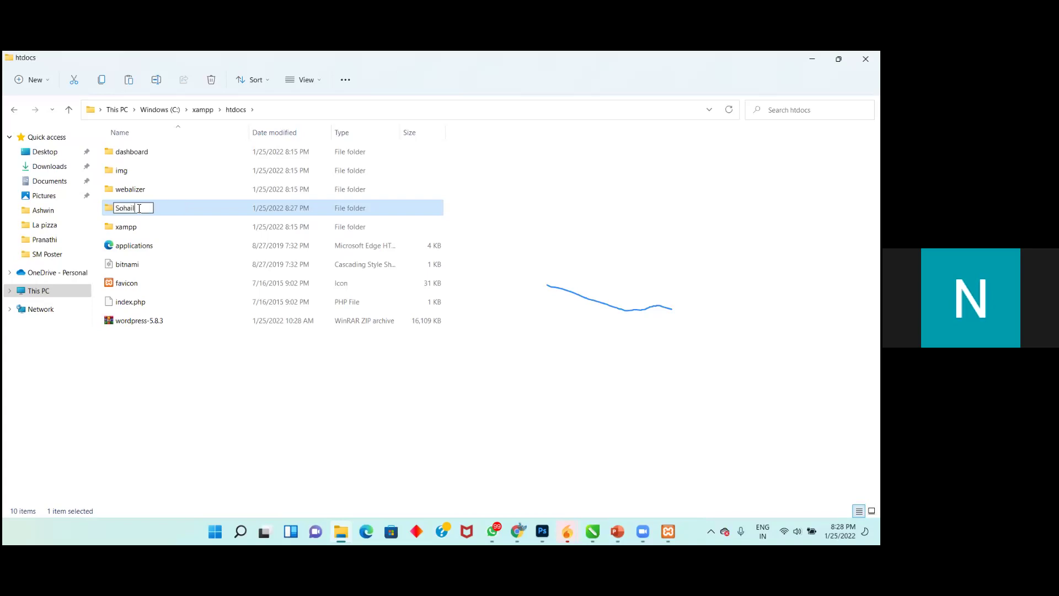
{"action": "key", "text": "BackSpace"}
{"action": "key", "text": "BackSpace"}
{"action": "key", "text": "BackSpace"}
{"action": "key", "text": "BackSpace"}
{"action": "key", "text": "BackSpace"}
{"action": "key", "text": "BackSpace"}
{"action": "type", "text": "sohail"}
{"action": "left_click", "coordinate": [186, 371]}
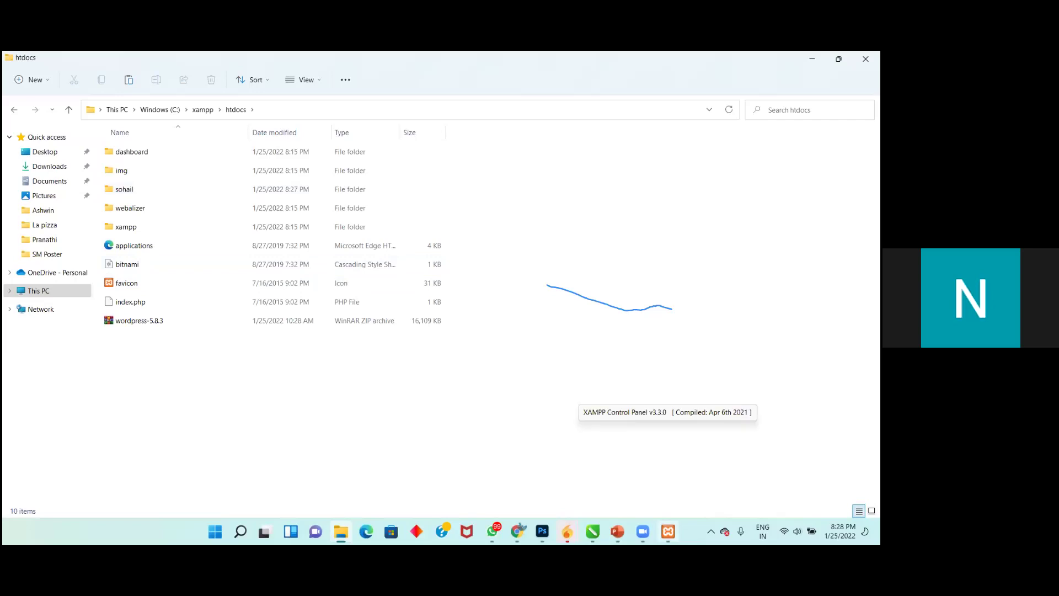
Bring XAMPP Control Panel forward and launch phpMyAdmin from the MySQL Admin button
{"action": "left_click", "coordinate": [668, 531]}
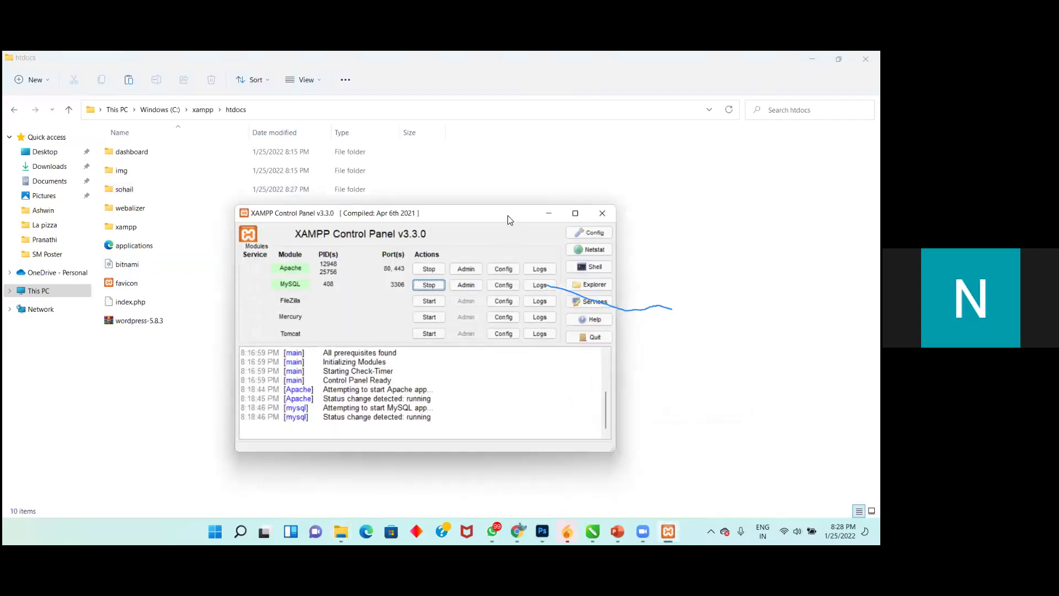
{"action": "left_click_drag", "start_coordinate": [508, 219], "coordinate": [486, 187]}
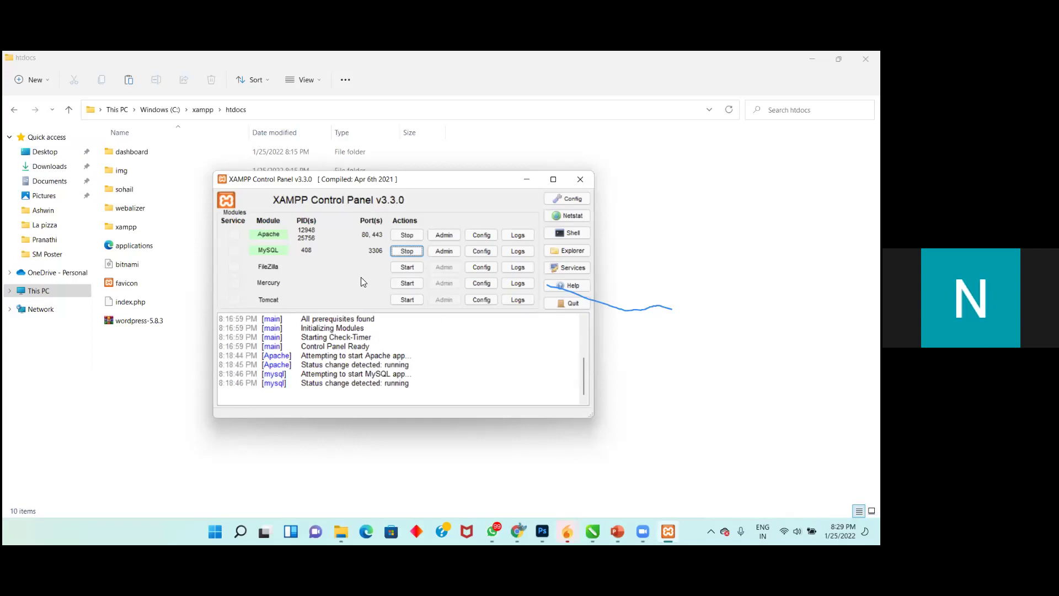
{"action": "left_click", "coordinate": [448, 252]}
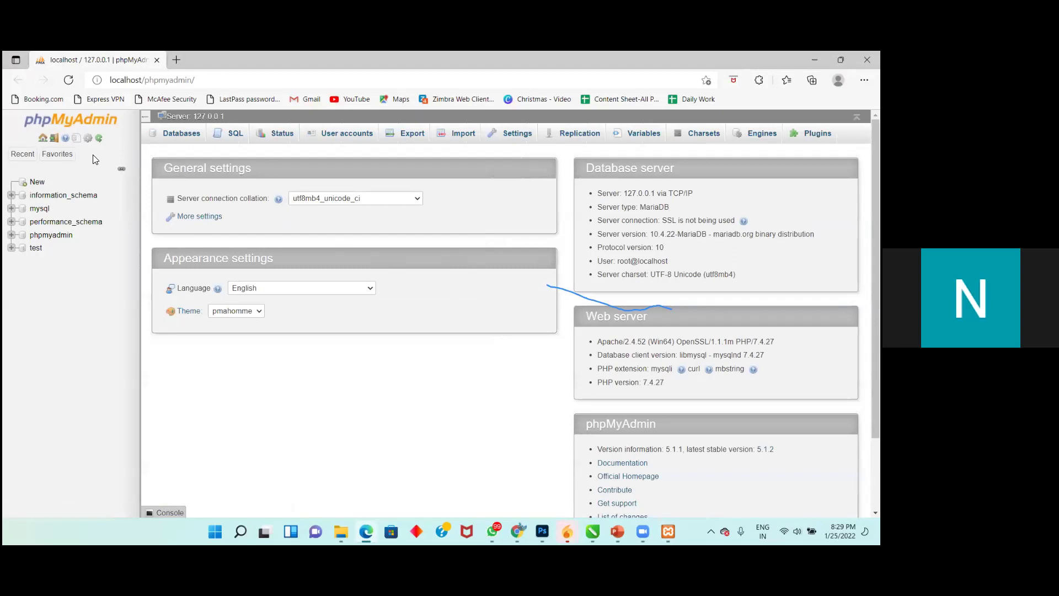
{"action": "left_click", "coordinate": [668, 531]}
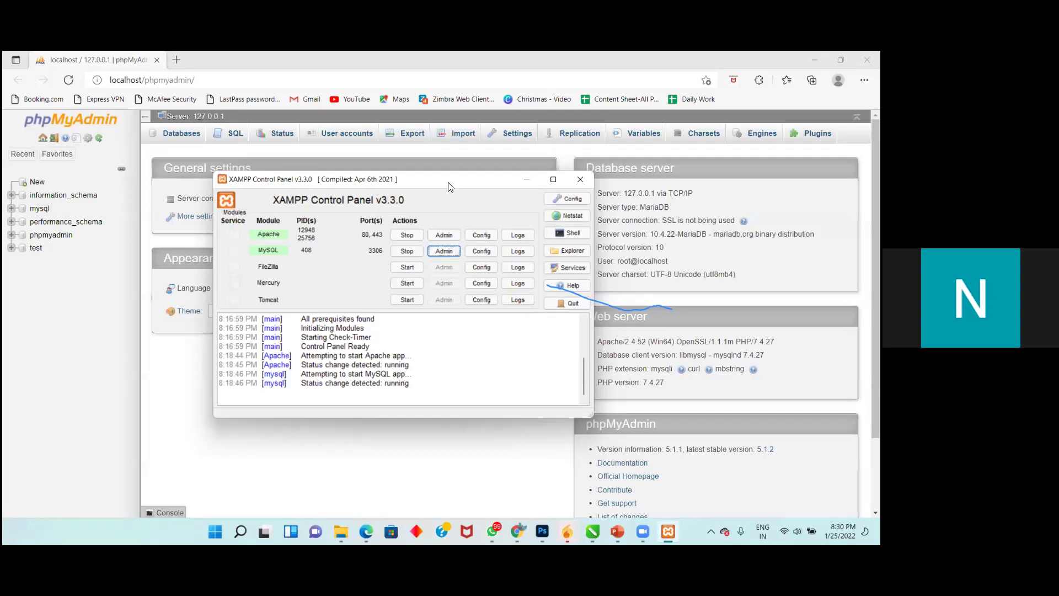
{"action": "left_click_drag", "start_coordinate": [449, 184], "coordinate": [442, 207]}
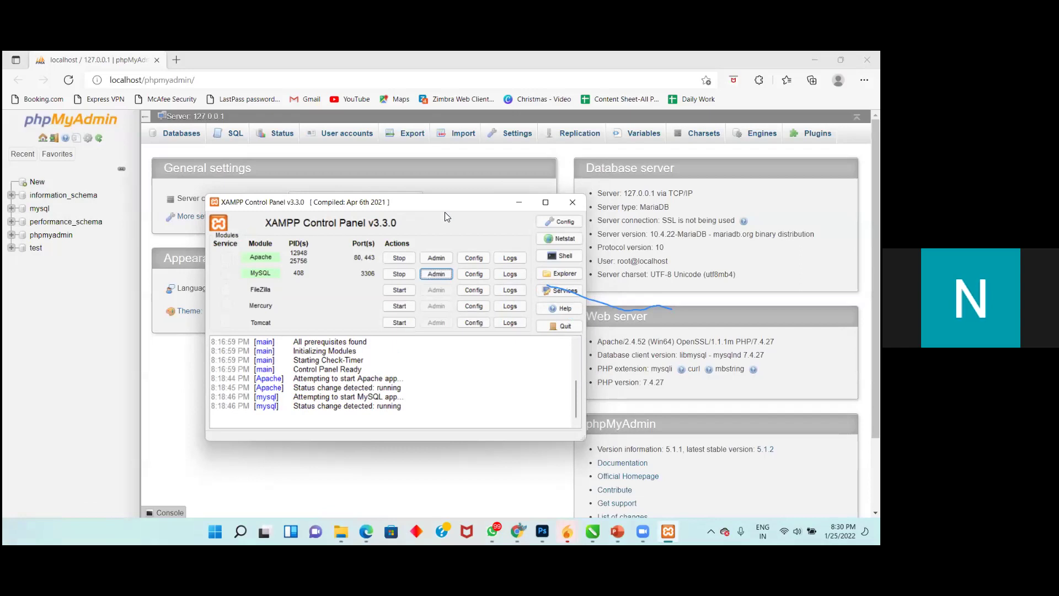
{"action": "left_click_drag", "start_coordinate": [444, 212], "coordinate": [515, 354]}
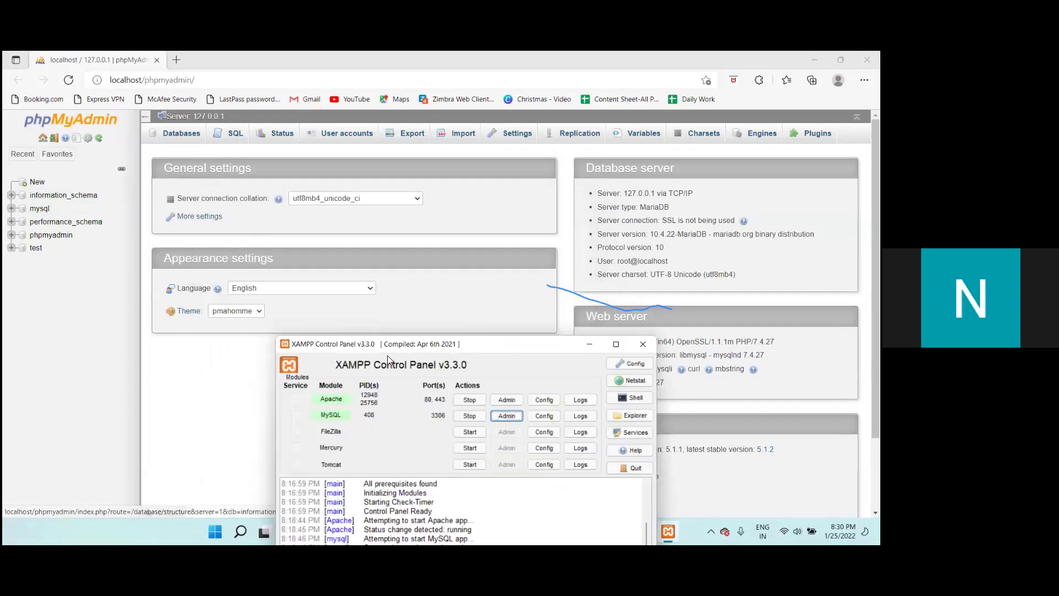
{"action": "left_click_drag", "start_coordinate": [404, 344], "coordinate": [356, 215]}
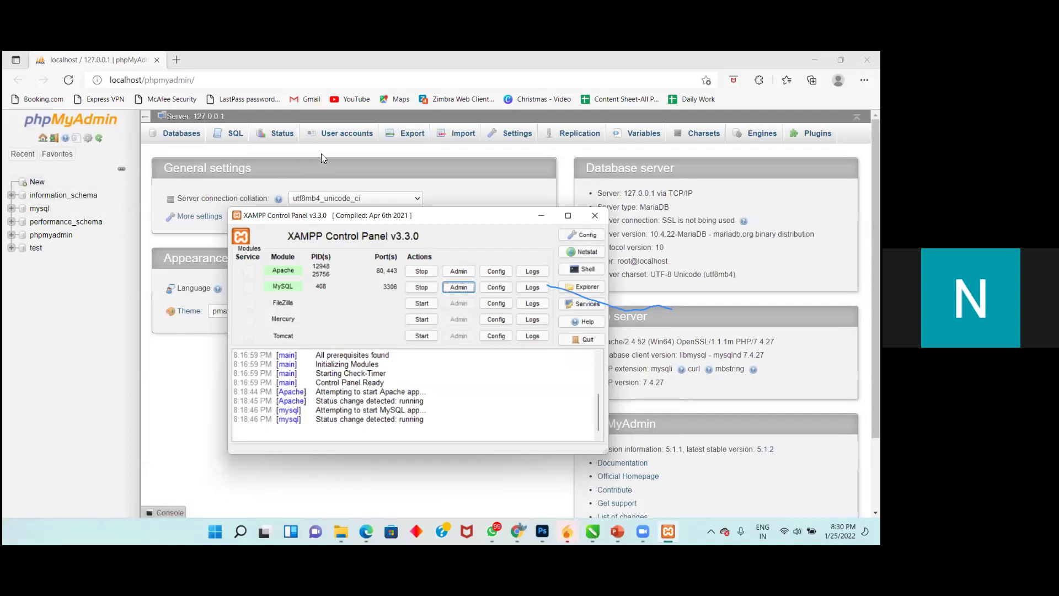
{"action": "left_click", "coordinate": [61, 185]}
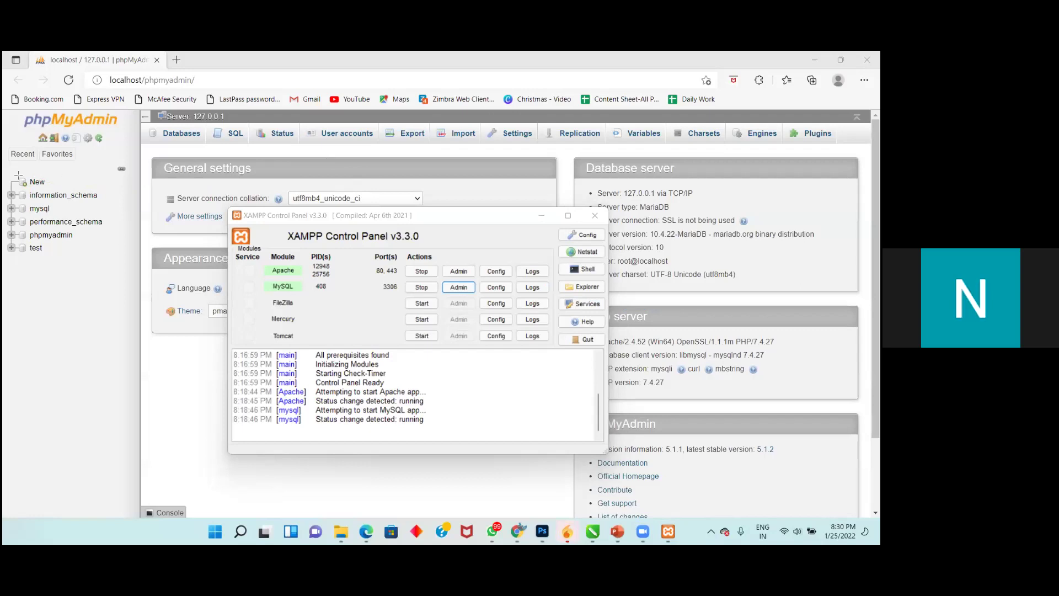
{"action": "left_click_drag", "start_coordinate": [11, 172], "coordinate": [62, 191]}
{"action": "left_click", "coordinate": [545, 216]}
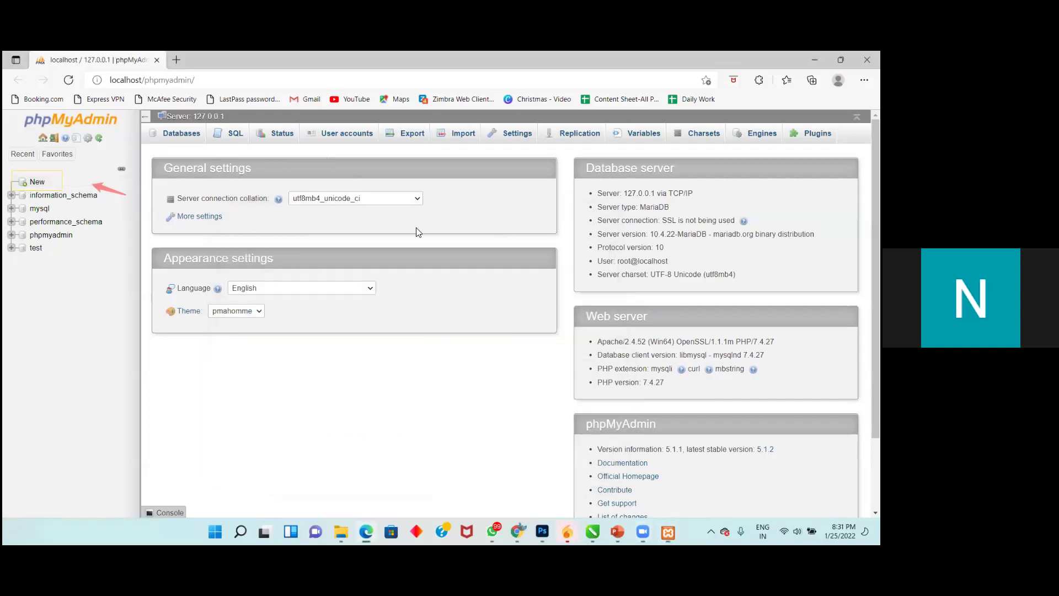
Open phpMyAdmin's Create database form and begin entering the site owner's name as the database name
{"action": "left_click", "coordinate": [36, 183]}
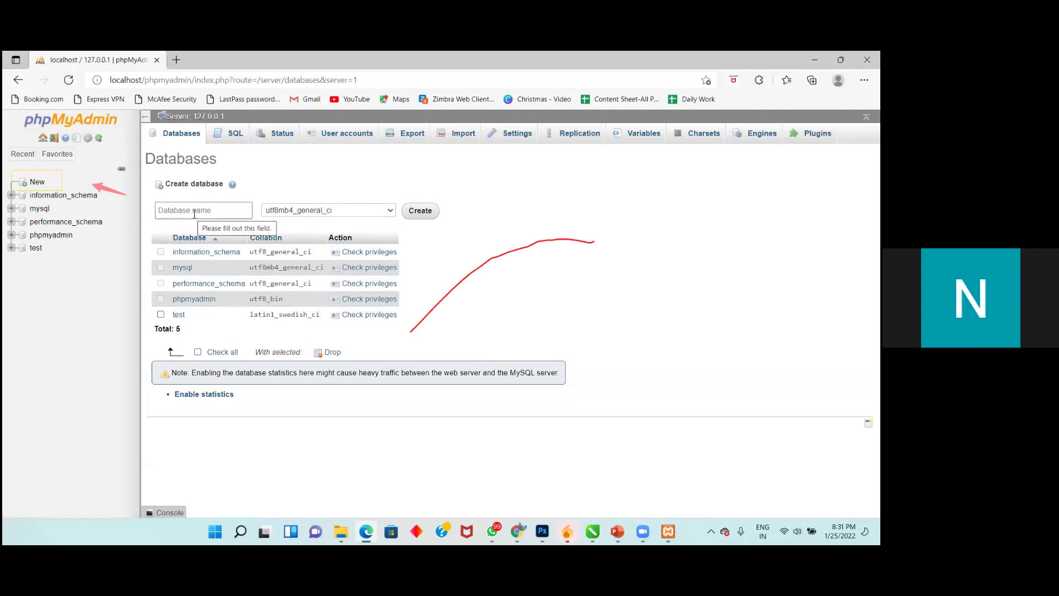
{"action": "left_click", "coordinate": [194, 213]}
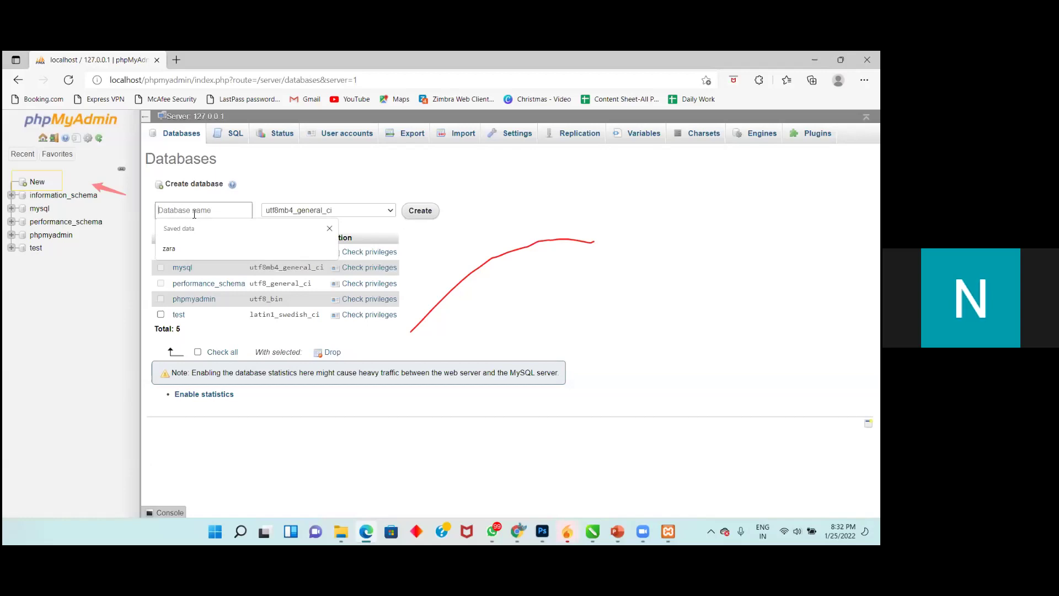
{"action": "type", "text": "sohail"}
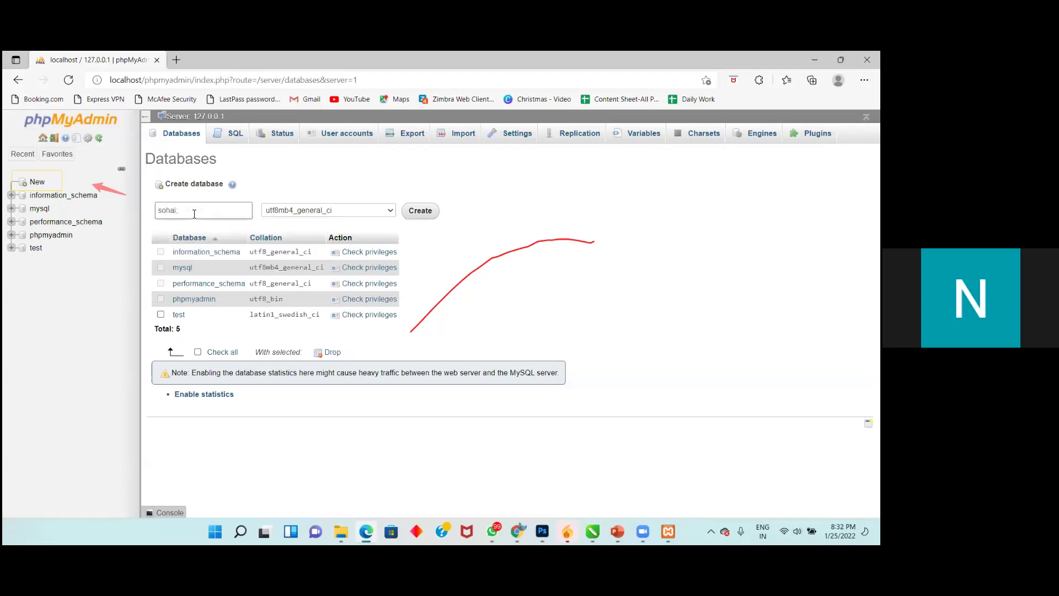
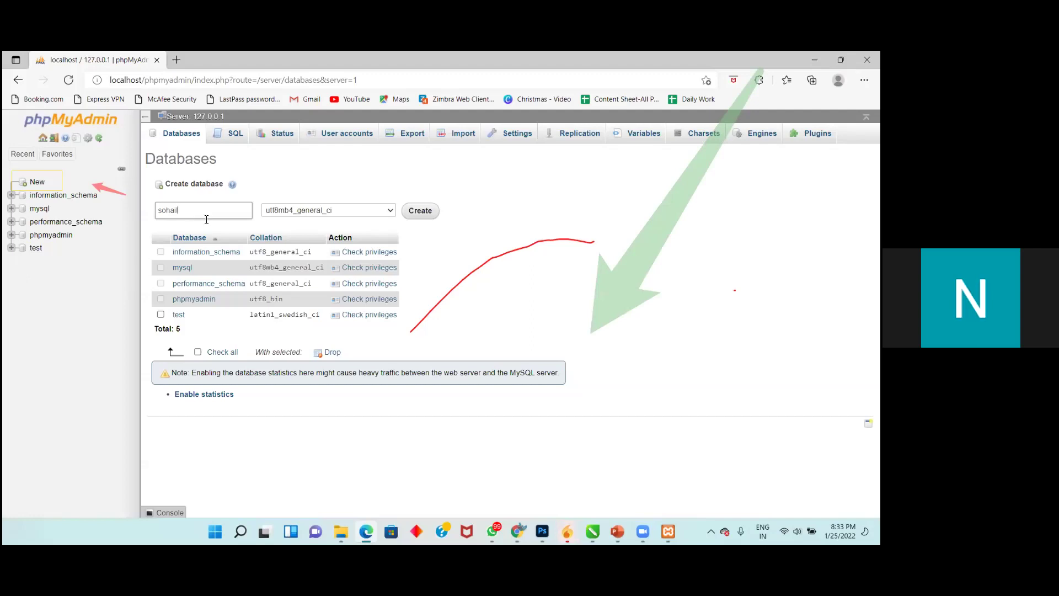
Create the new empty database named after the user, then open a blank browser tab
{"action": "left_click", "coordinate": [420, 212]}
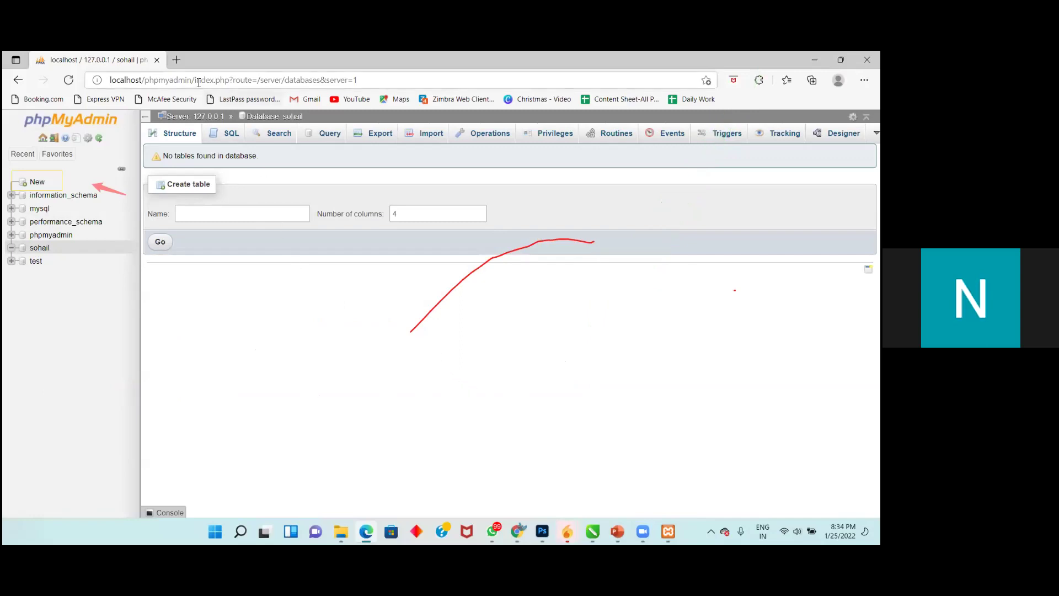
{"action": "left_click", "coordinate": [183, 62]}
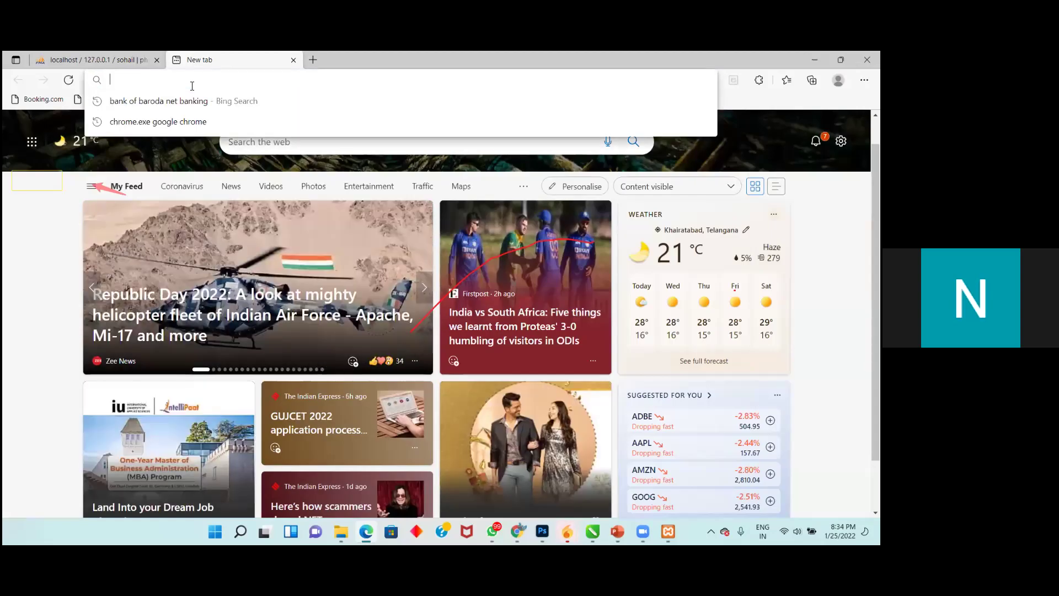
Load the localhost/ project folder listing in Edge, which shows the wordpress/ folder
{"action": "type", "text": "localhost"}
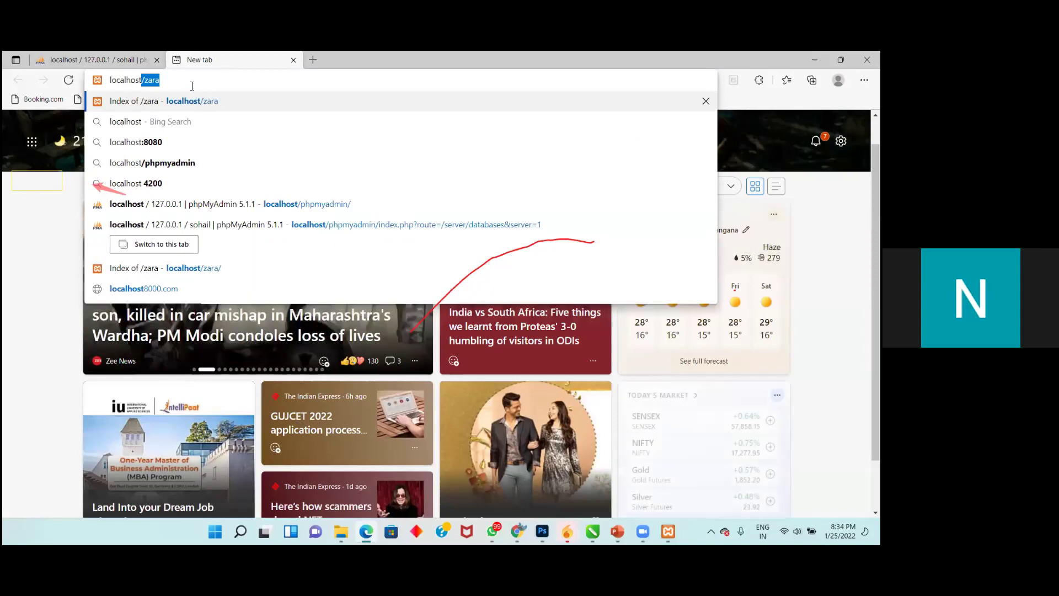
{"action": "type", "text": "/"}
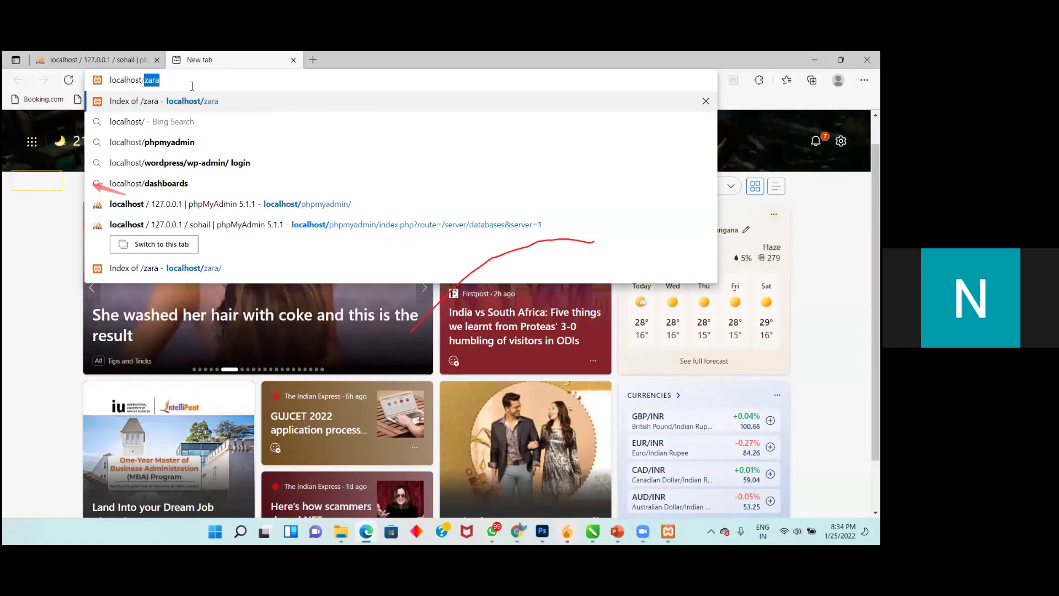
{"action": "type", "text": "sohail"}
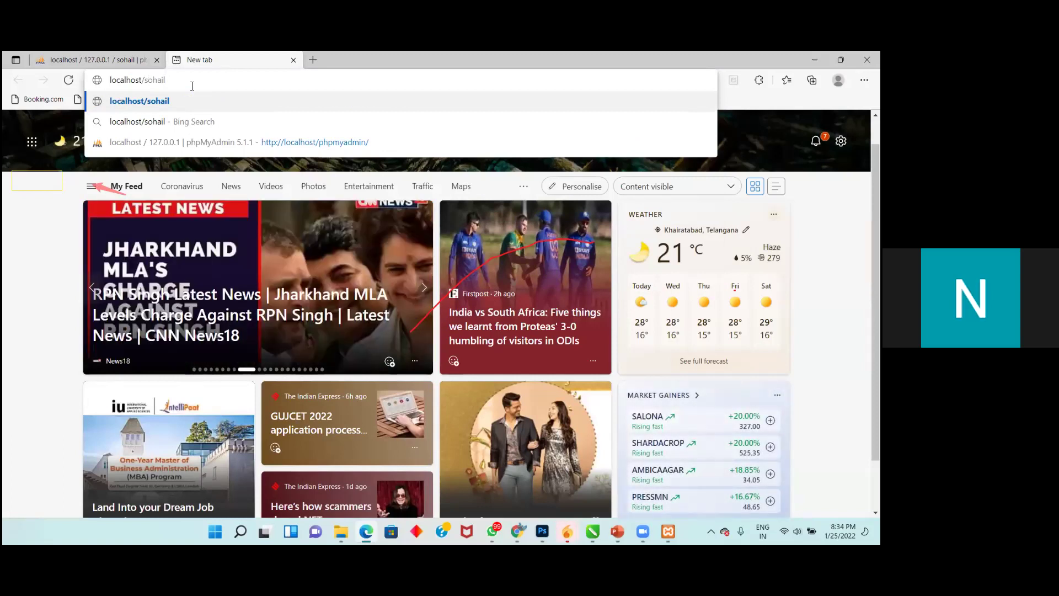
{"action": "key", "text": "Return"}
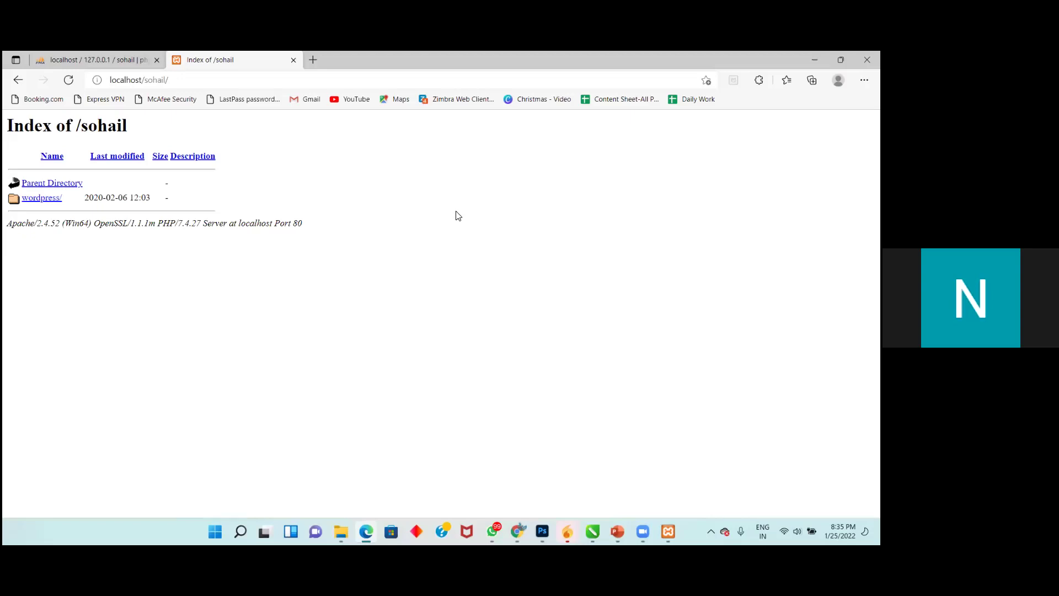
Launch WordPress setup from the wordpress folder in English (United States) and reach the database form
{"action": "left_click", "coordinate": [47, 202]}
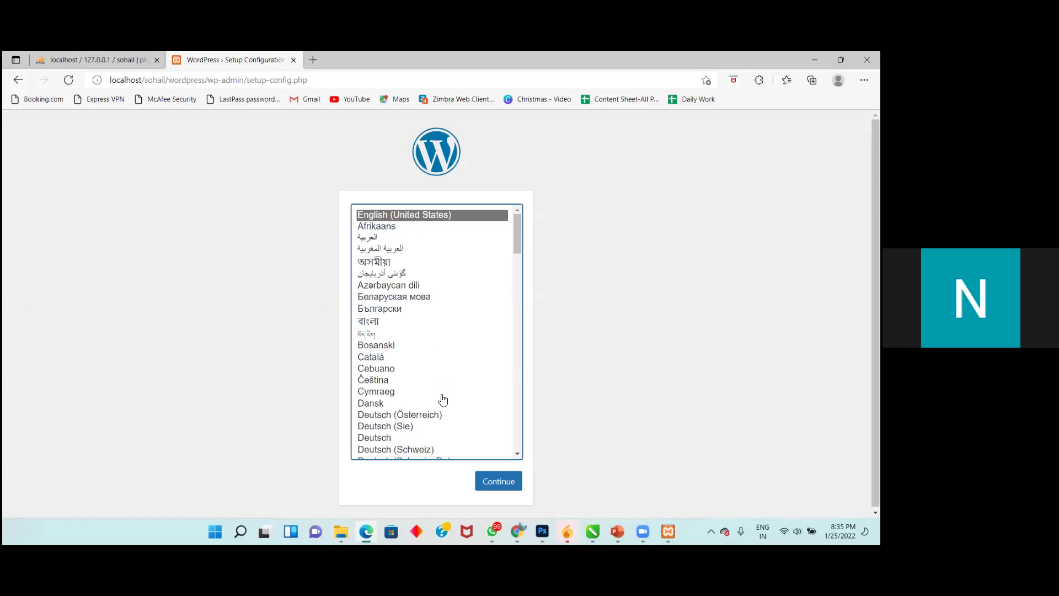
{"action": "left_click", "coordinate": [499, 483]}
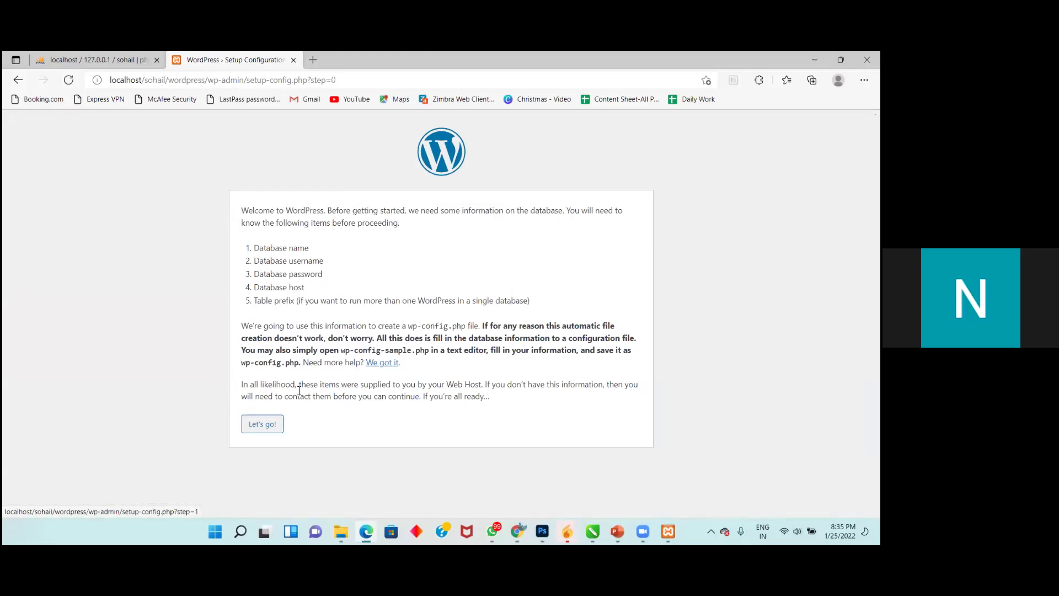
{"action": "key", "text": "Return"}
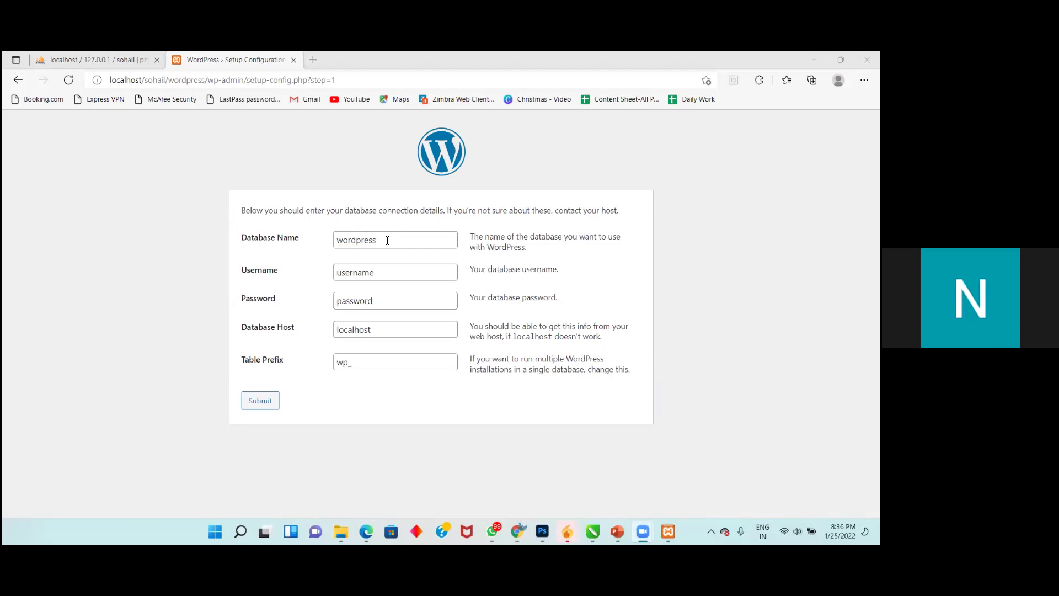
Replace the default Database Name 'wordpress' with the newly created database's name
{"action": "left_click_drag", "start_coordinate": [387, 241], "coordinate": [325, 250]}
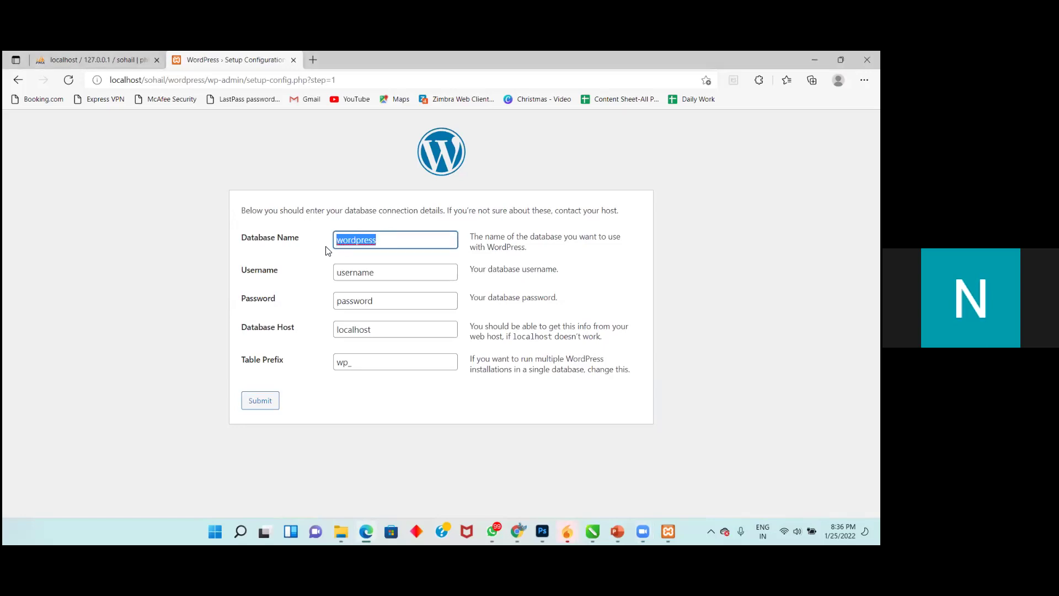
{"action": "type", "text": "sohail"}
{"action": "key", "text": "BackSpace"}
{"action": "type", "text": "l"}
{"action": "key", "text": "Tab"}
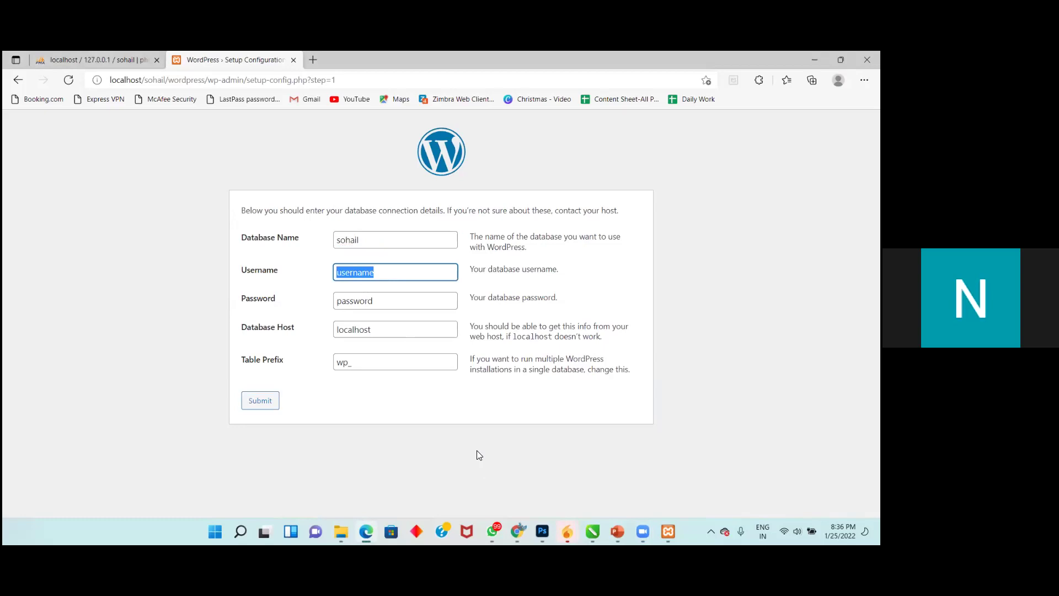
{"action": "key", "text": "alt+Tab"}
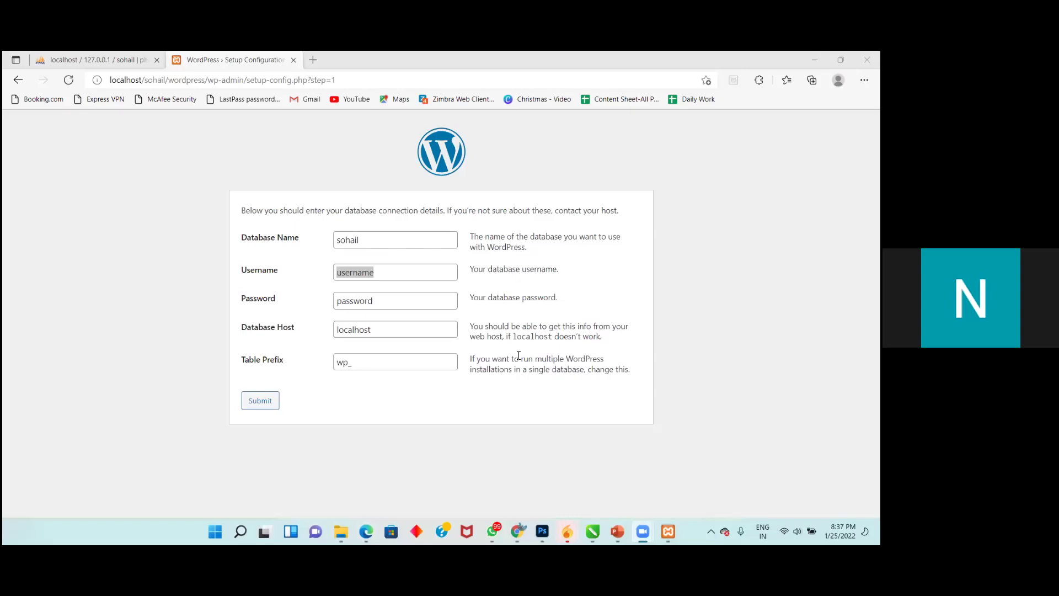
Set the database Username to root
{"action": "left_click", "coordinate": [449, 272]}
{"action": "key", "text": "BackSpace"}
{"action": "type", "text": "root"}
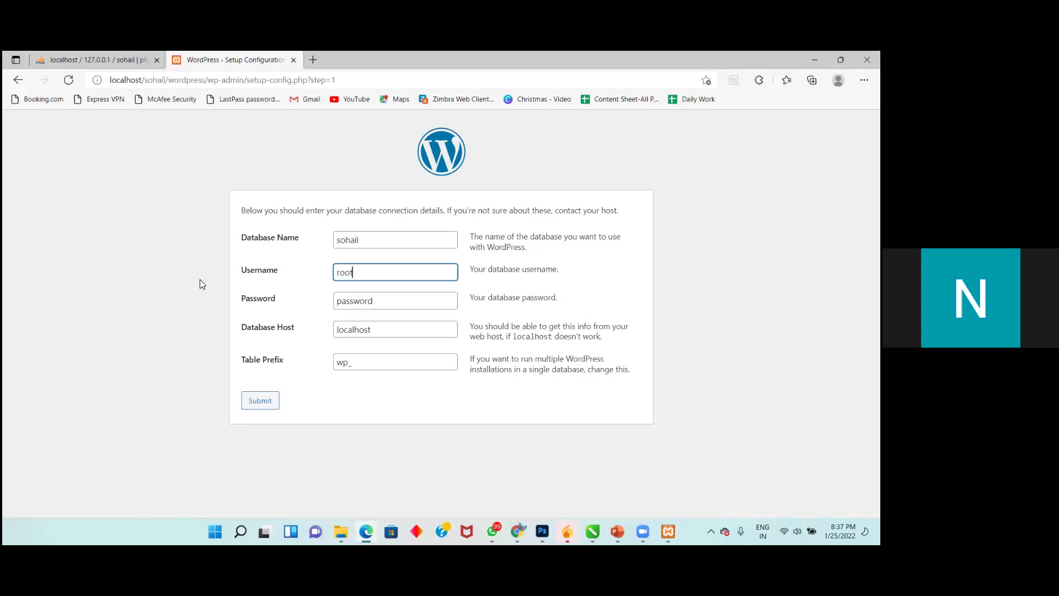
Leave the database Password empty and submit the connection details with the wp_ prefix
{"action": "left_click", "coordinate": [393, 300]}
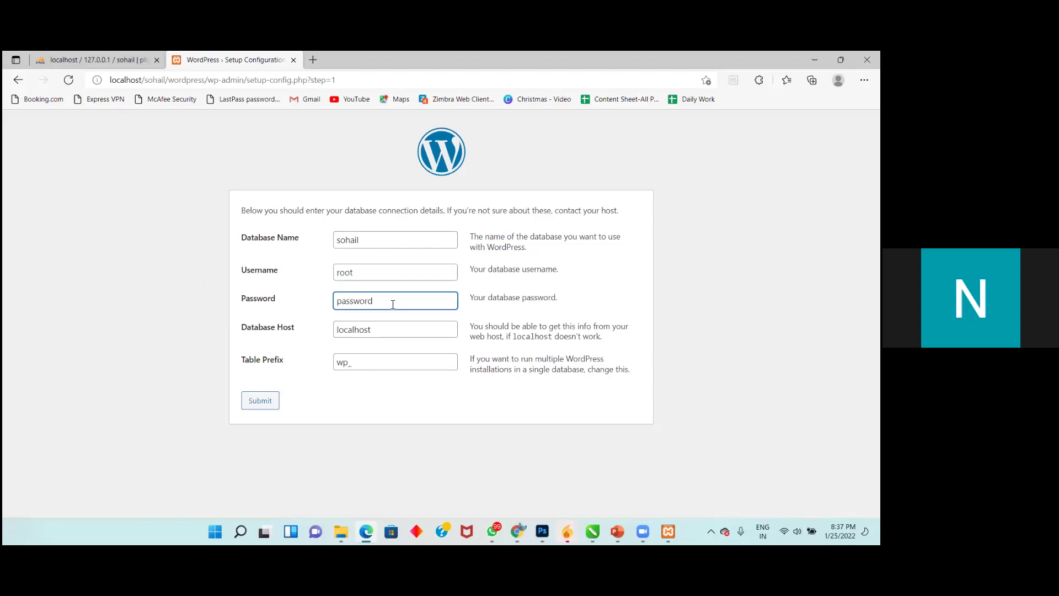
{"action": "left_click_drag", "start_coordinate": [392, 301], "coordinate": [321, 320]}
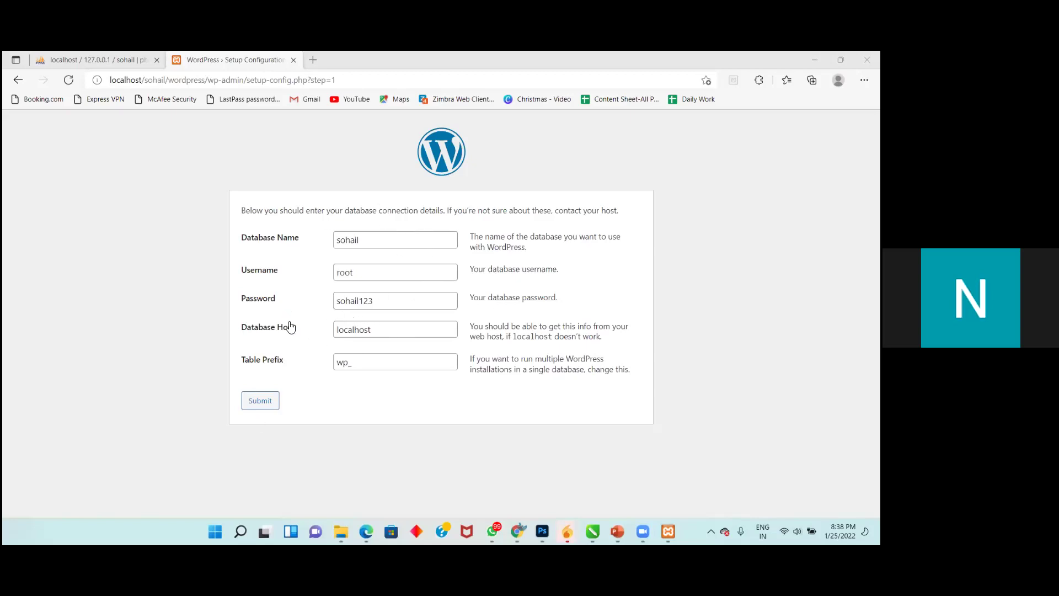
{"action": "left_click", "coordinate": [261, 305]}
{"action": "key", "text": "BackSpace"}
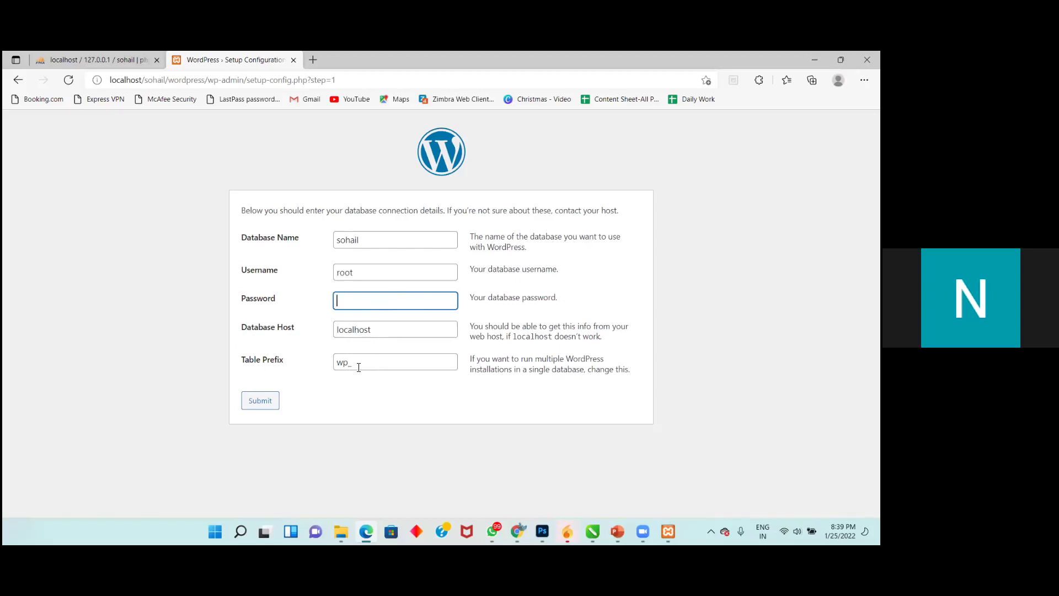
{"action": "left_click", "coordinate": [358, 365]}
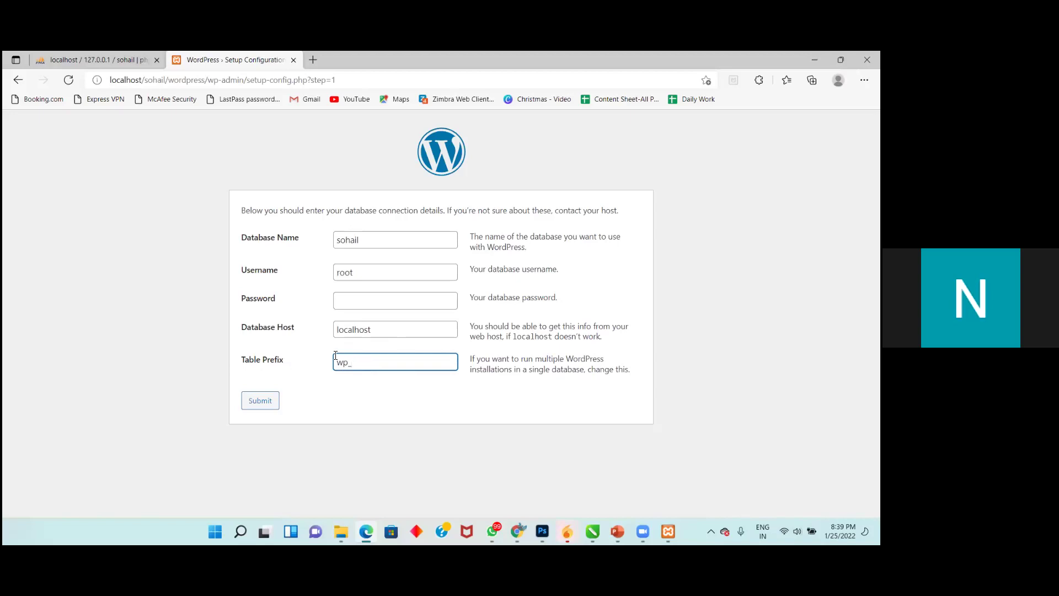
{"action": "left_click", "coordinate": [270, 391]}
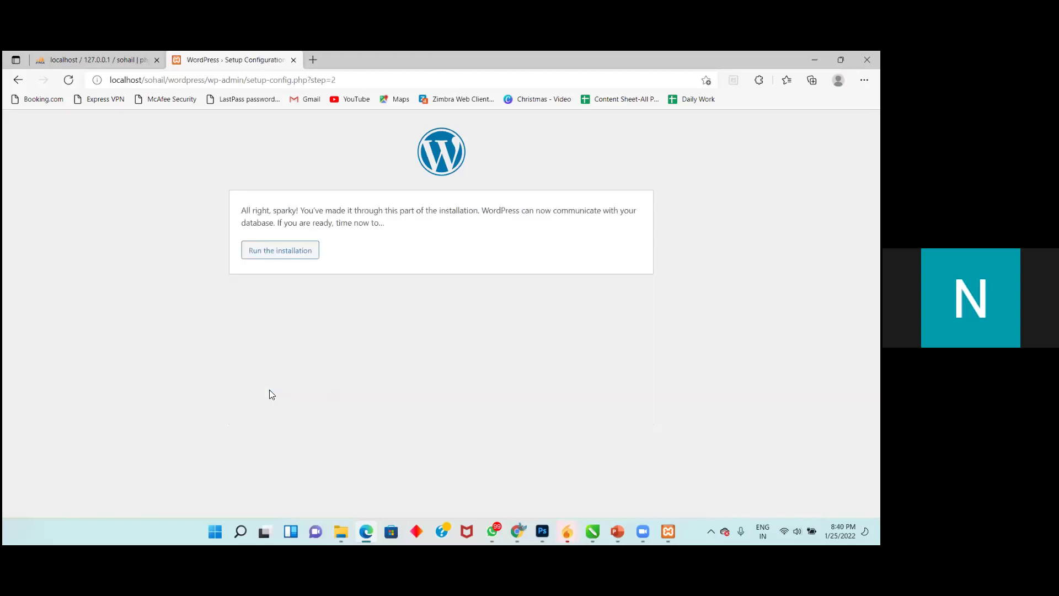
Run the installation and bring the Information needed form into view
{"action": "left_click", "coordinate": [298, 261]}
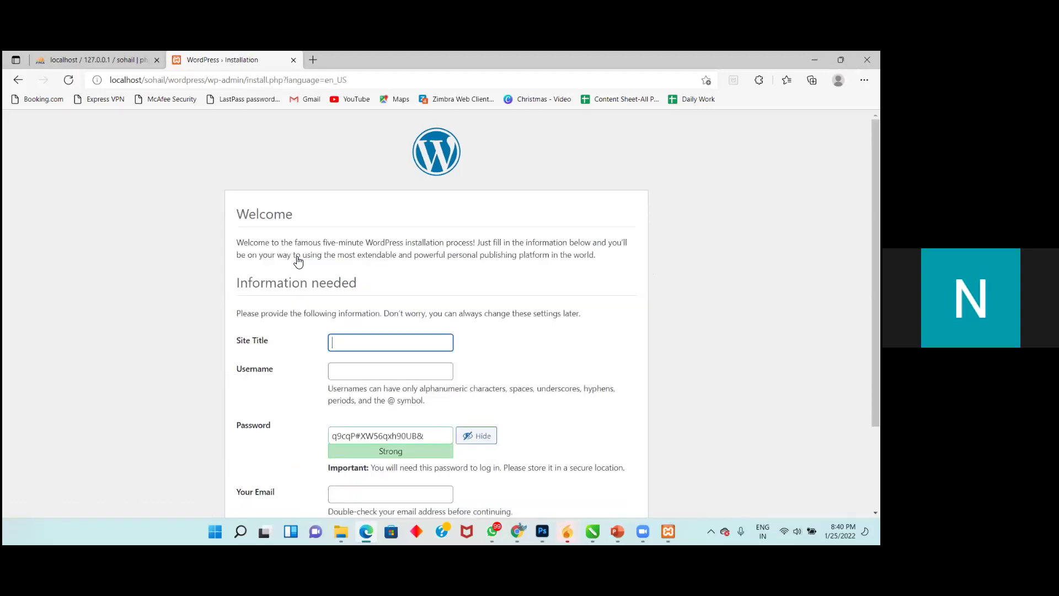
{"action": "scroll", "coordinate": [419, 315], "scroll_direction": "down", "scroll_amount": 2}
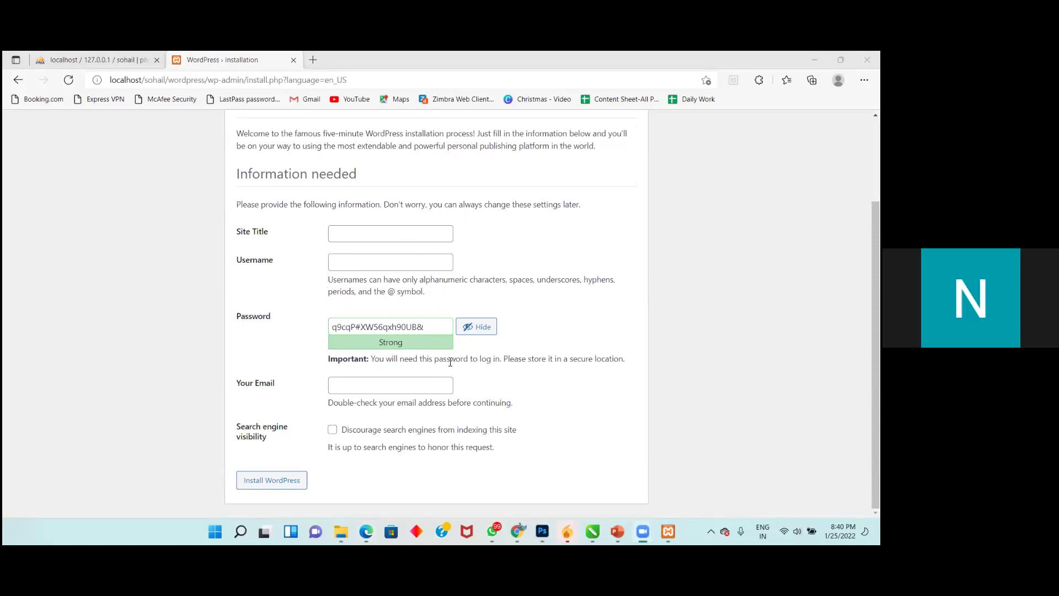
Enter the site title, the owner's name followed by 'class'
{"action": "left_click", "coordinate": [362, 237]}
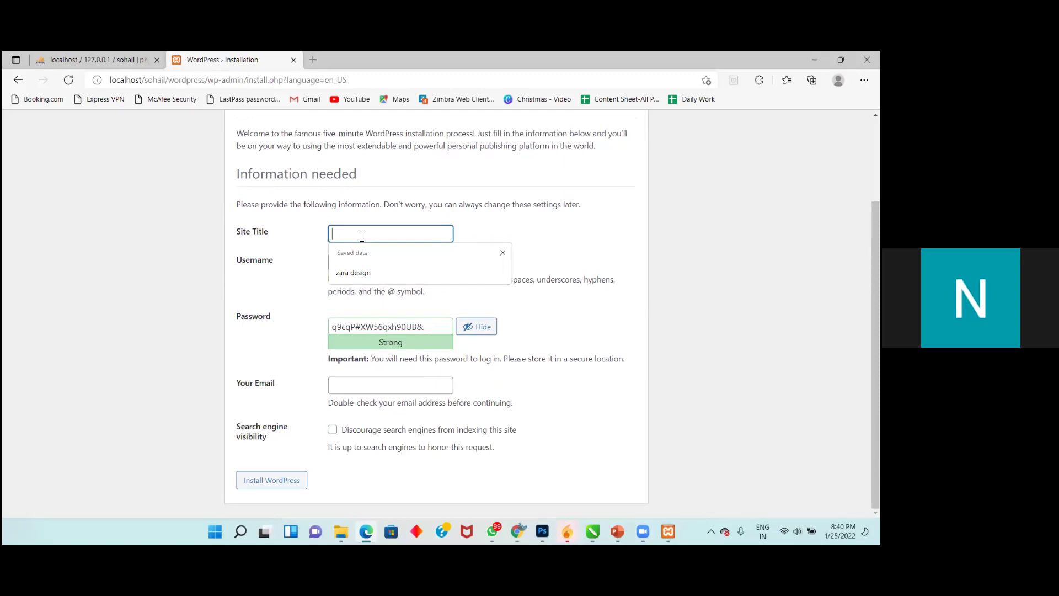
{"action": "type", "text": "Sohail"}
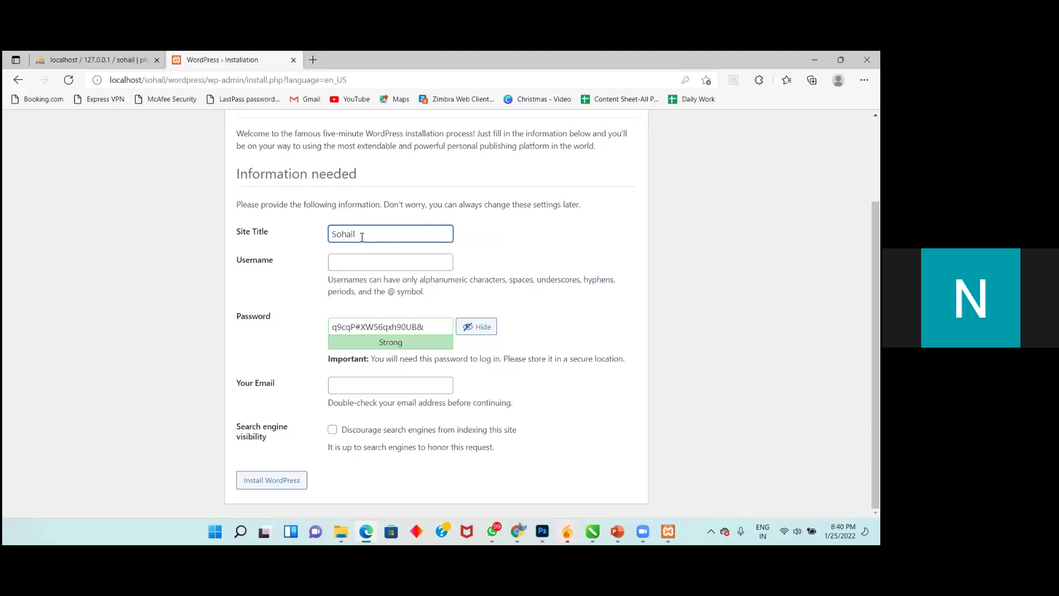
{"action": "type", "text": " class"}
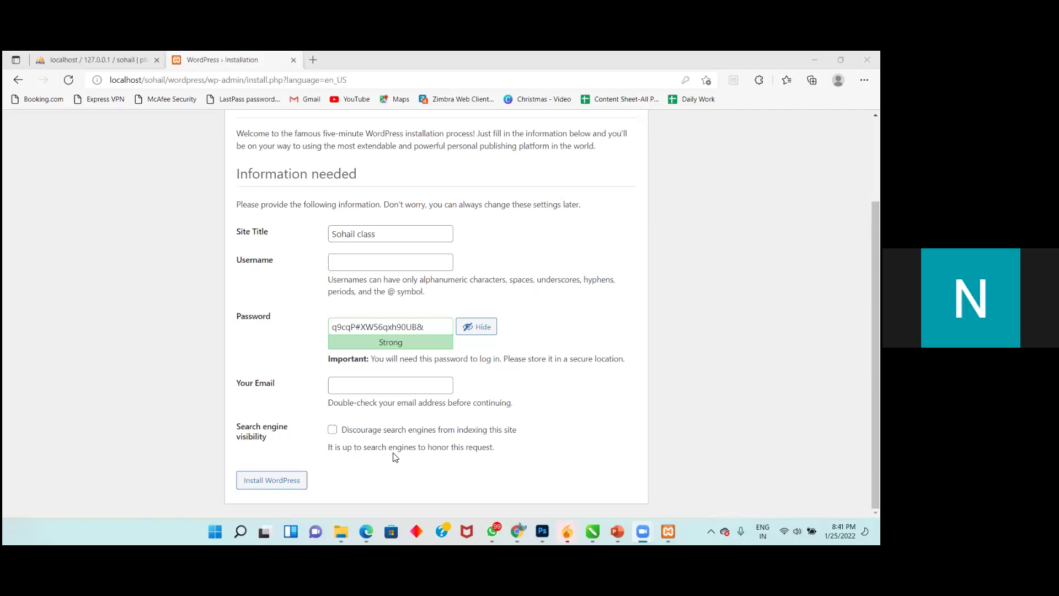
Enter the chosen admin username in the Username field
{"action": "left_click", "coordinate": [400, 263]}
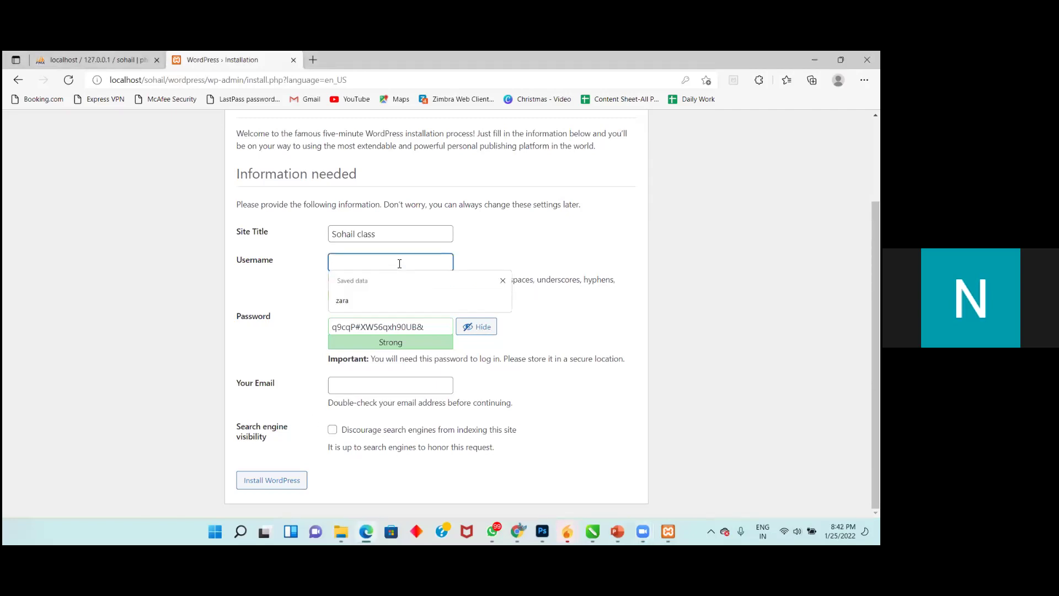
{"action": "type", "text": "sohail"}
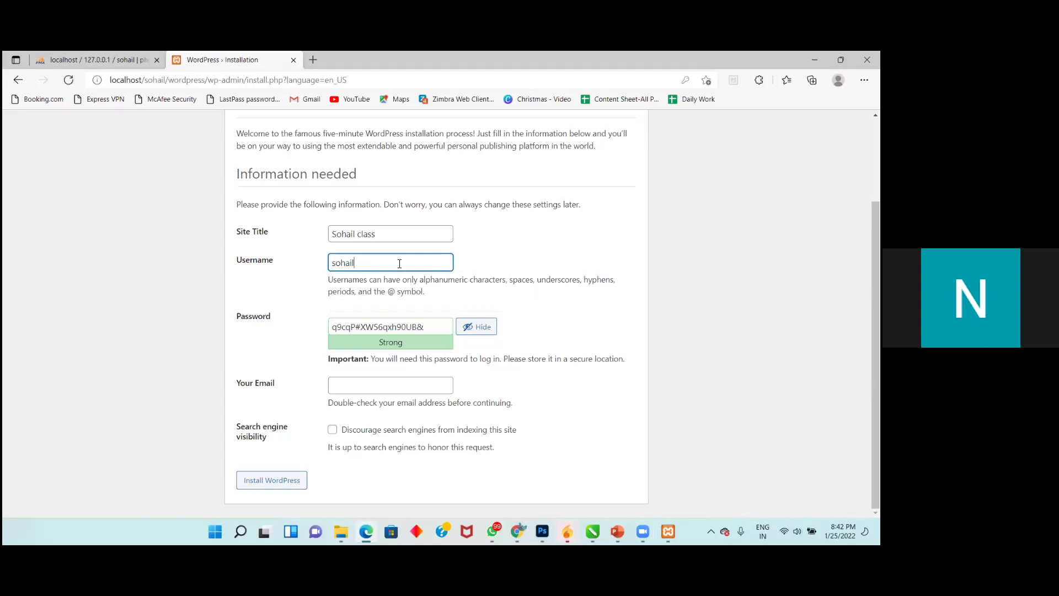
{"action": "type", "text": "web"}
Replace the generated strong password with a custom weak password and confirm its use
{"action": "left_click_drag", "start_coordinate": [418, 333], "coordinate": [307, 335]}
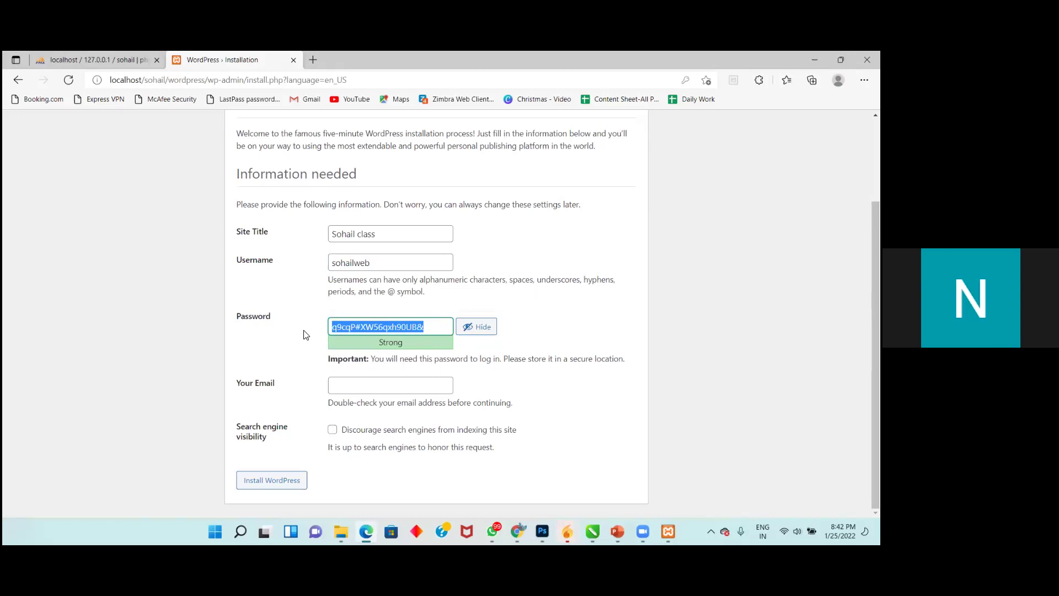
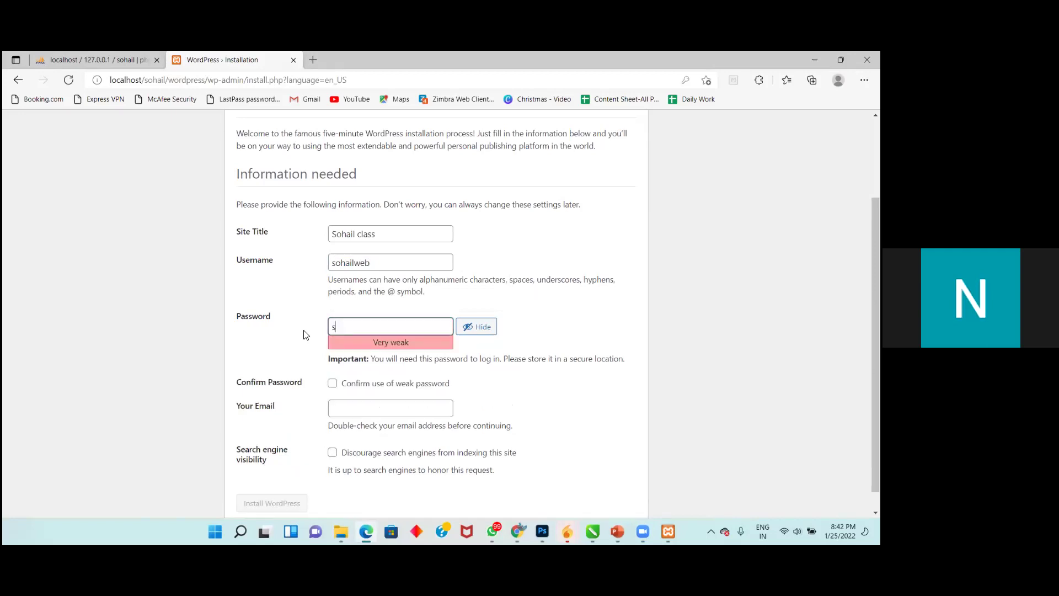
{"action": "left_click", "coordinate": [334, 385]}
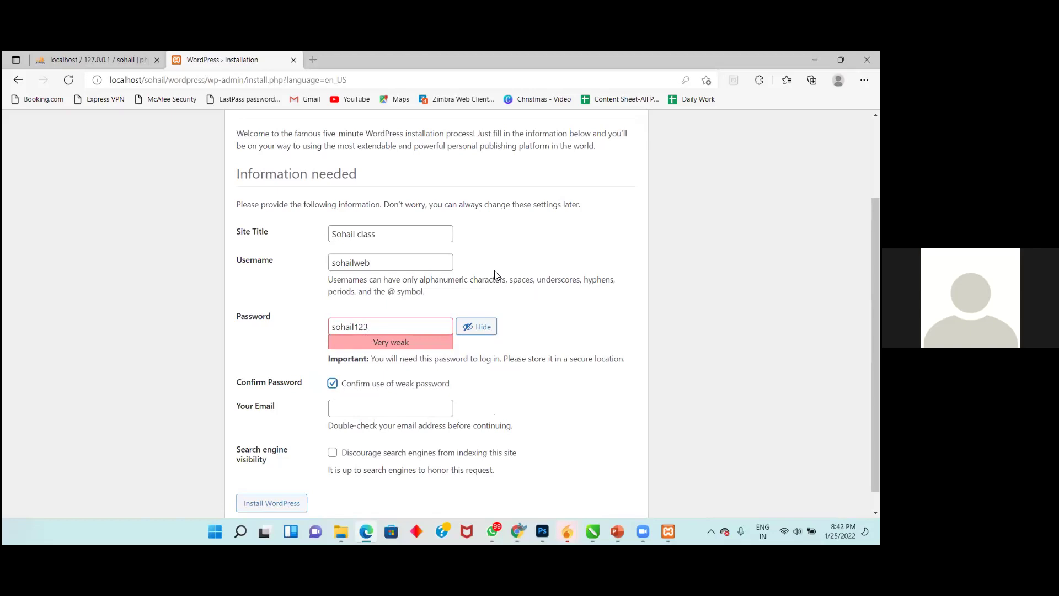
Fill in the admin's e-mail address and install WordPress
{"action": "left_click", "coordinate": [367, 410]}
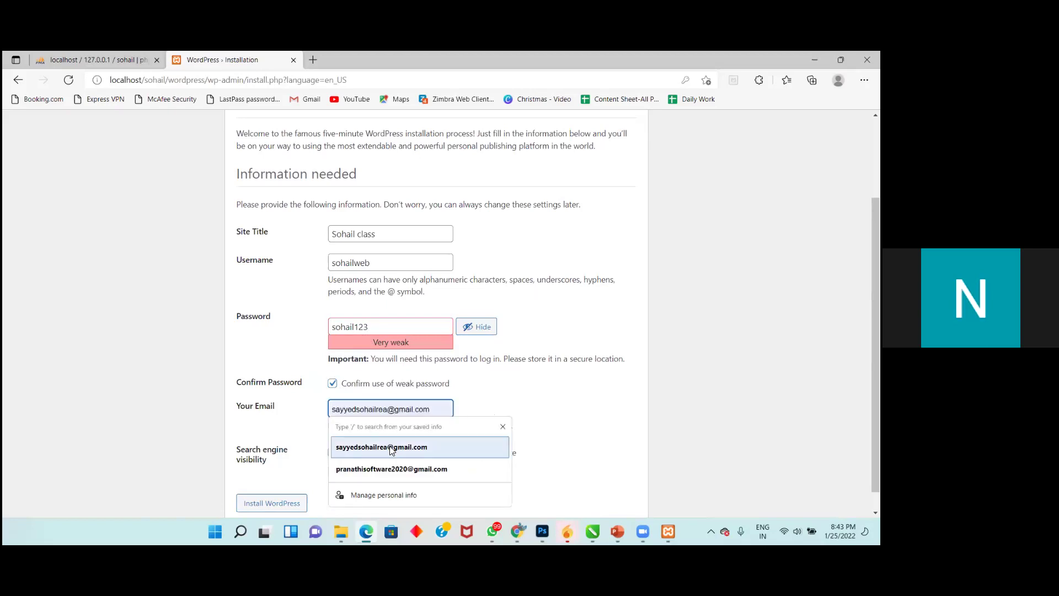
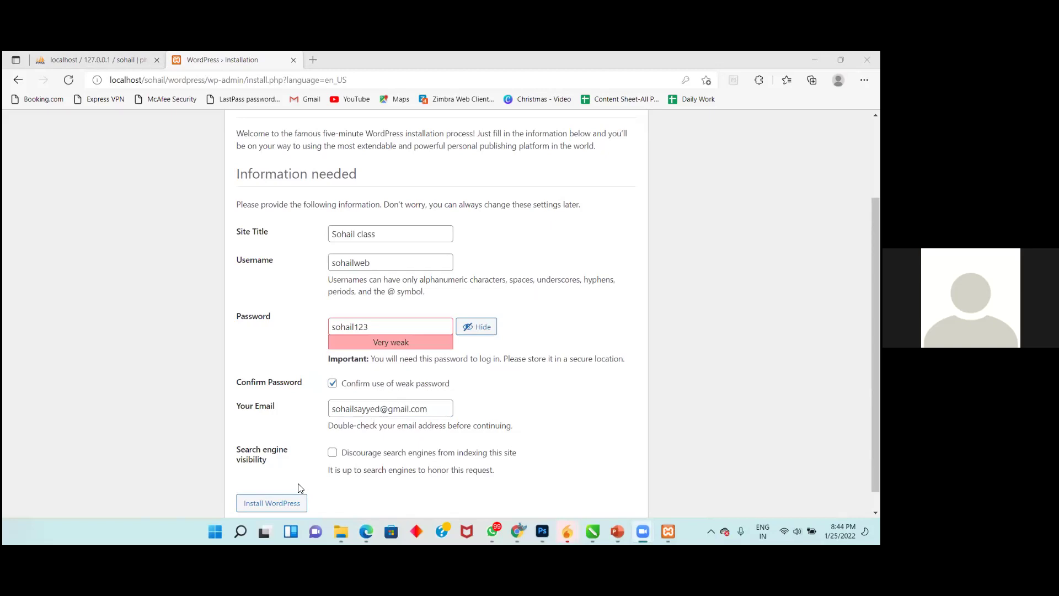
{"action": "scroll", "coordinate": [317, 477], "scroll_direction": "down", "scroll_amount": 1}
{"action": "scroll", "coordinate": [325, 448], "scroll_direction": "down", "scroll_amount": 1}
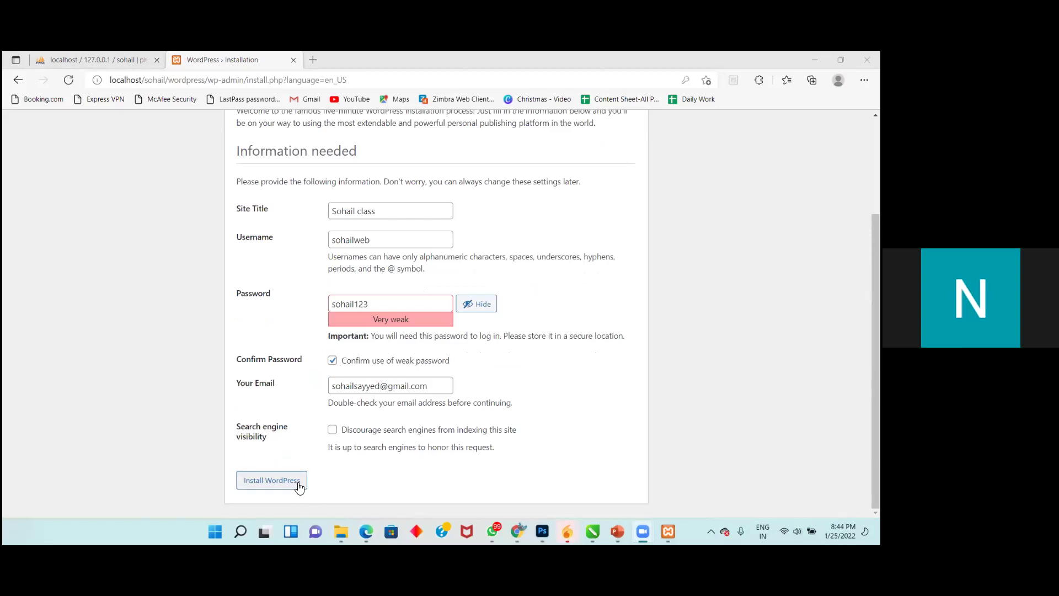
{"action": "left_click", "coordinate": [299, 487]}
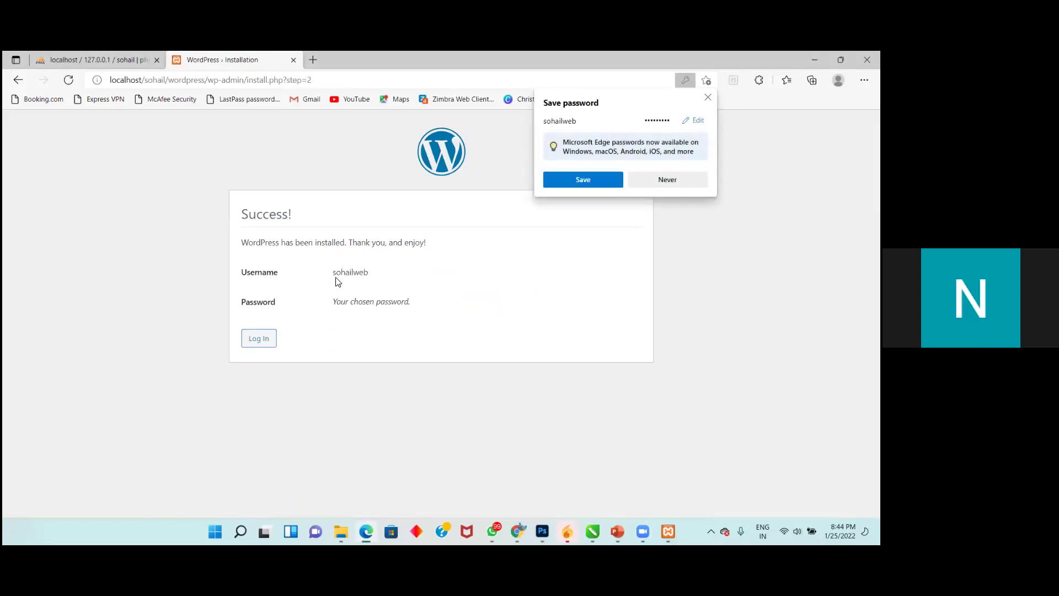
Highlight the new admin username and password note on the Success! page, then continue to login
{"action": "double_click", "coordinate": [373, 281]}
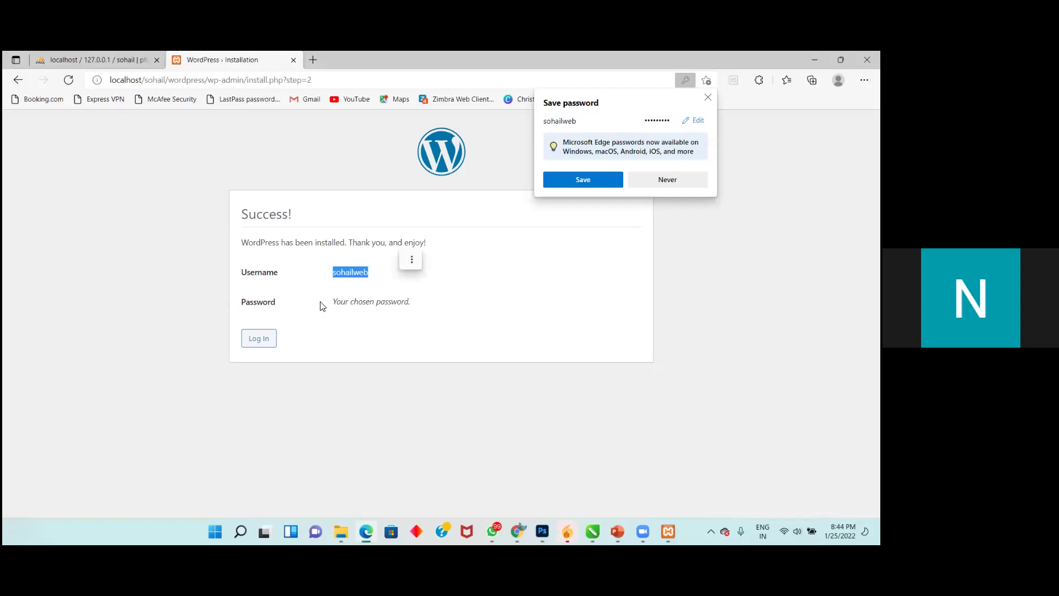
{"action": "left_click_drag", "start_coordinate": [334, 306], "coordinate": [417, 307]}
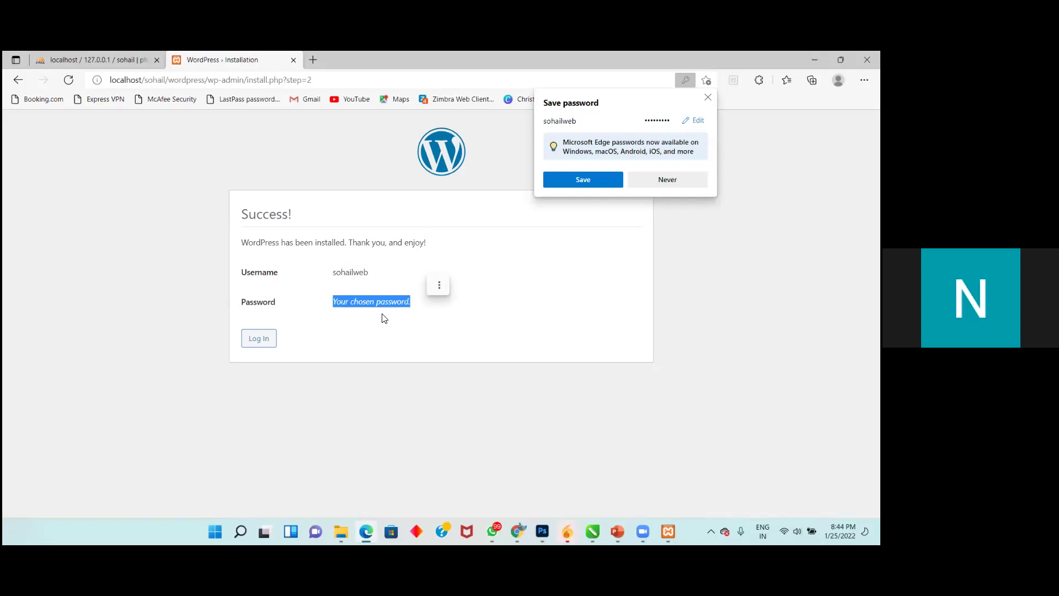
{"action": "left_click", "coordinate": [258, 339]}
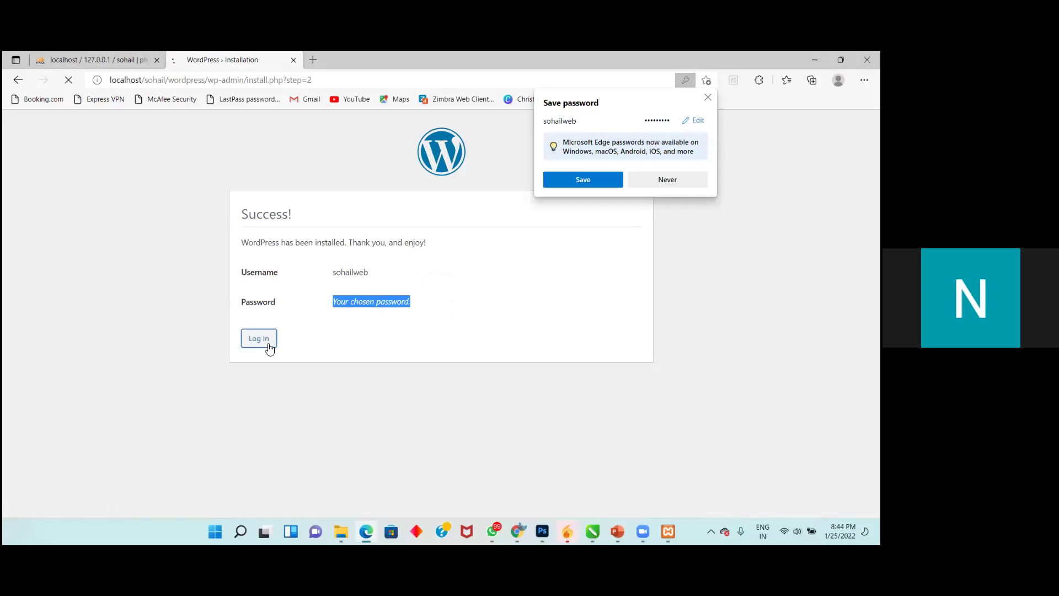
Sign in on wp-login.php with the new admin username and password, with Remember Me ticked
{"action": "left_click", "coordinate": [396, 292]}
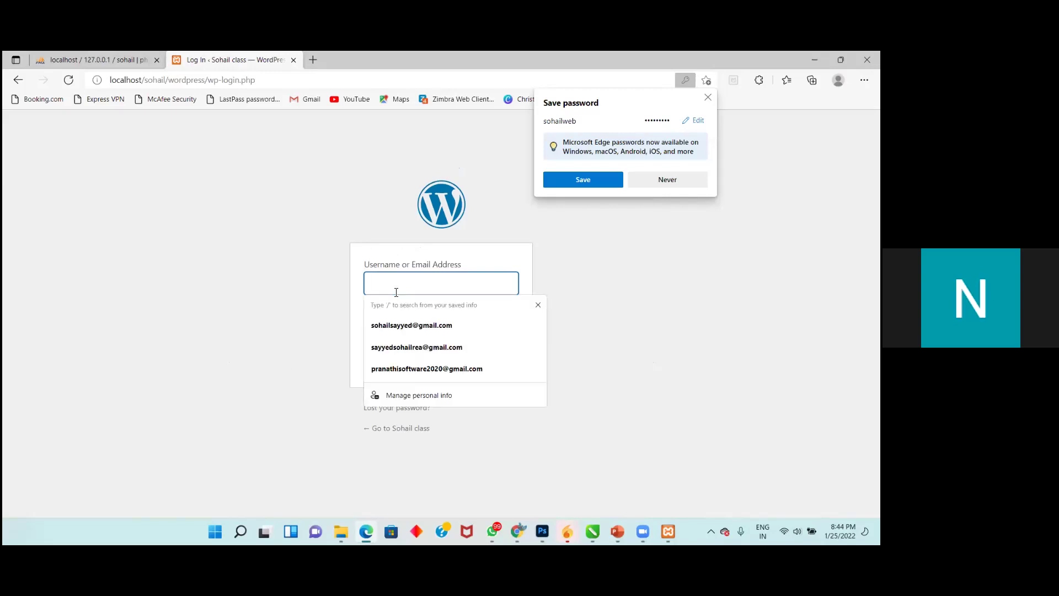
{"action": "type", "text": "so"}
{"action": "type", "text": "web"}
{"action": "key", "text": "Tab"}
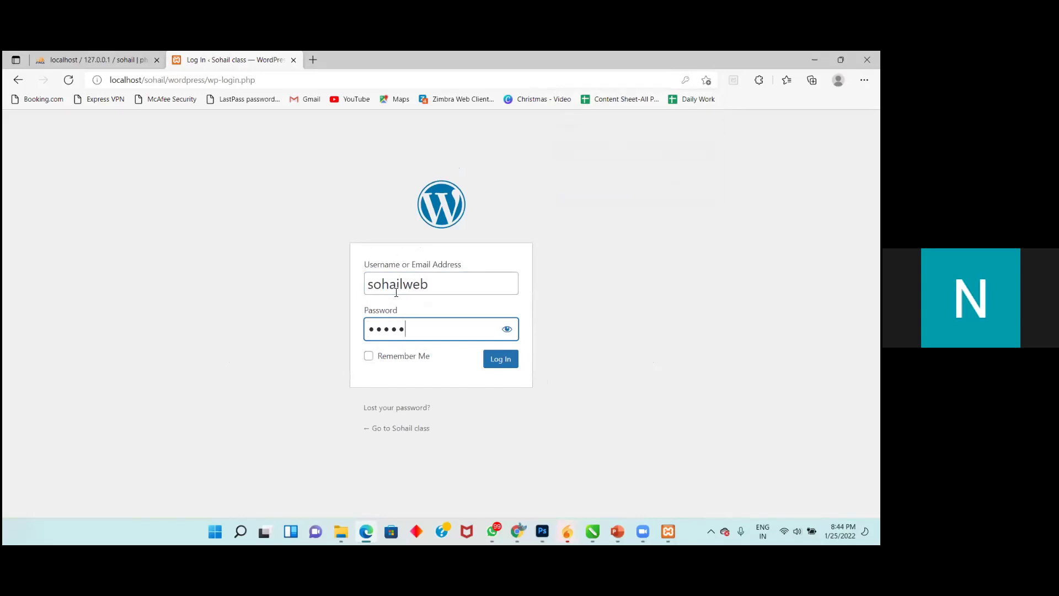
{"action": "left_click", "coordinate": [408, 360]}
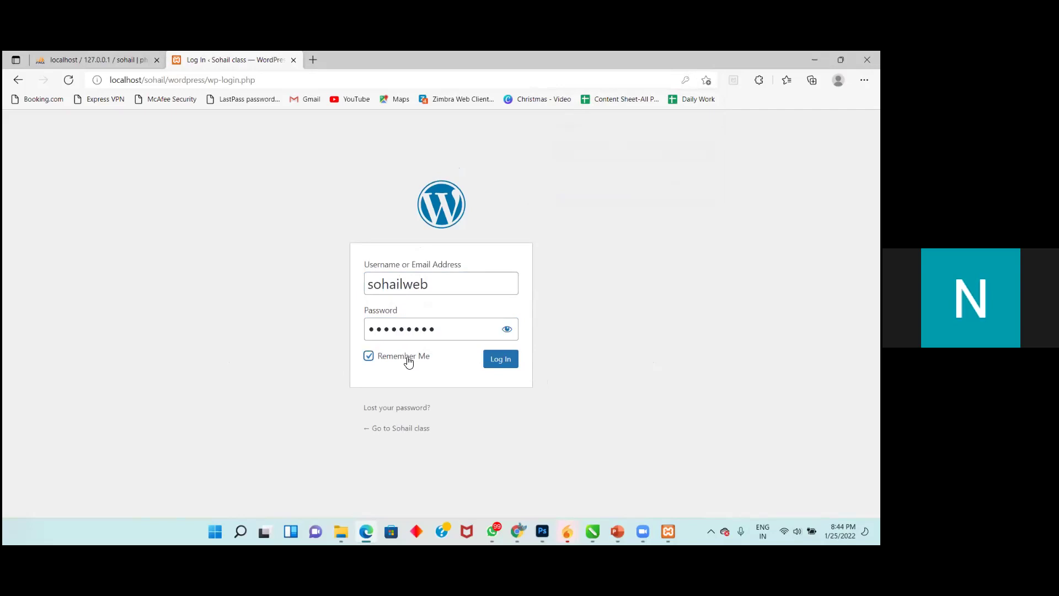
{"action": "left_click", "coordinate": [501, 360]}
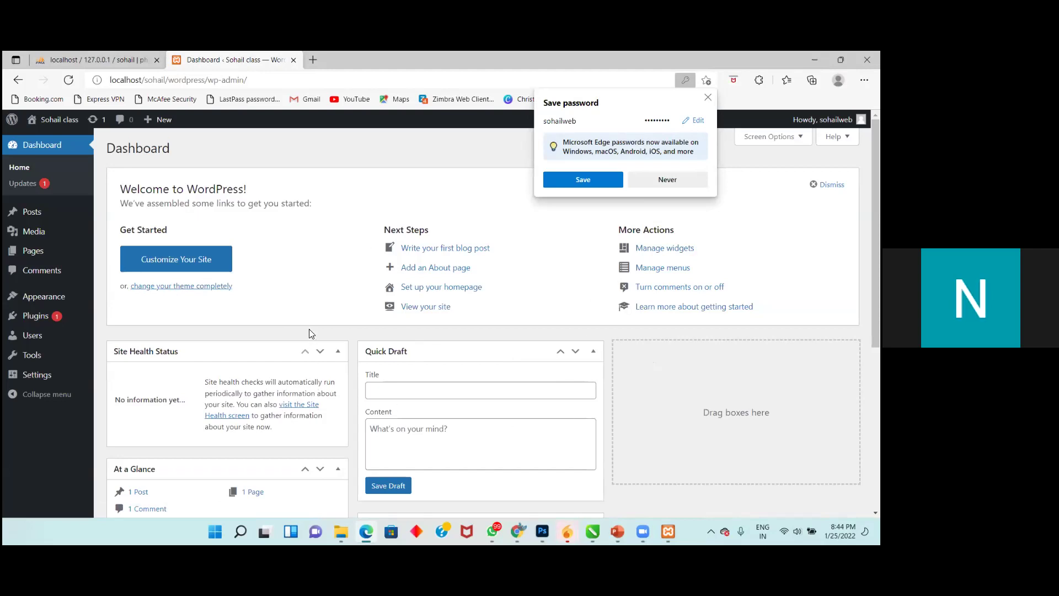
Scroll through the Dashboard widgets showing 1 Post, 1 Page and 1 Comment
{"action": "scroll", "coordinate": [400, 301], "scroll_direction": "down", "scroll_amount": 3}
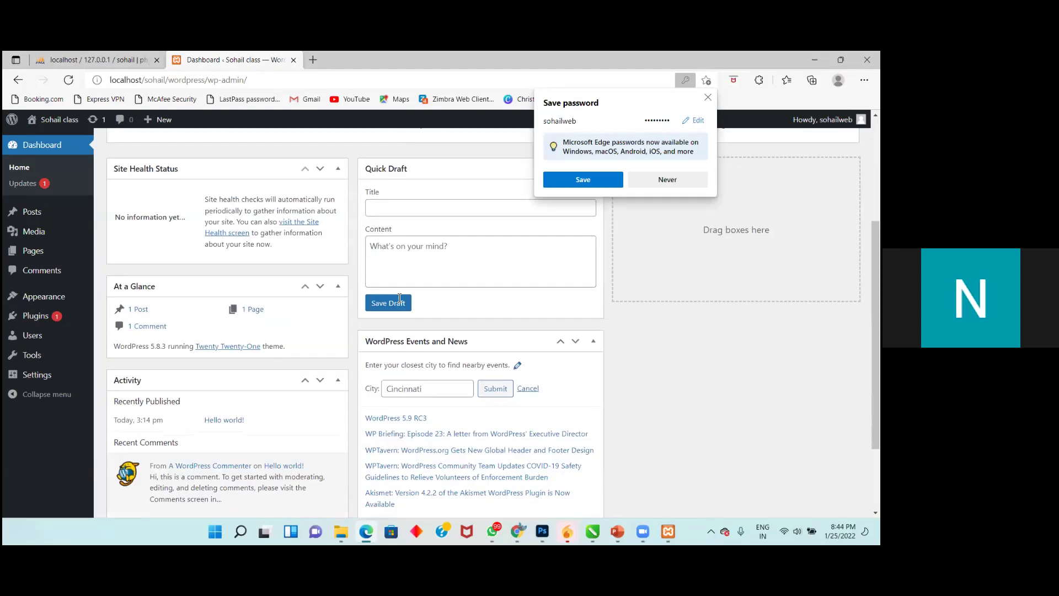
{"action": "scroll", "coordinate": [399, 298], "scroll_direction": "down", "scroll_amount": 2}
{"action": "scroll", "coordinate": [399, 298], "scroll_direction": "up", "scroll_amount": 5}
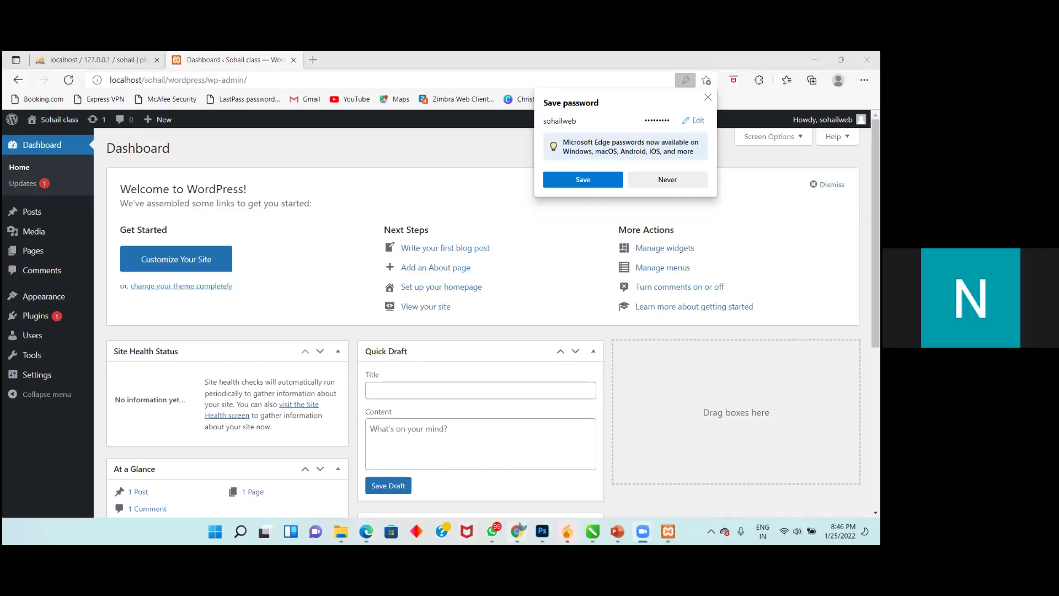
Leave the browser and switch back to the PowerPoint presentation with Alt+Tab
{"action": "left_click", "coordinate": [492, 531]}
{"action": "left_click", "coordinate": [492, 531]}
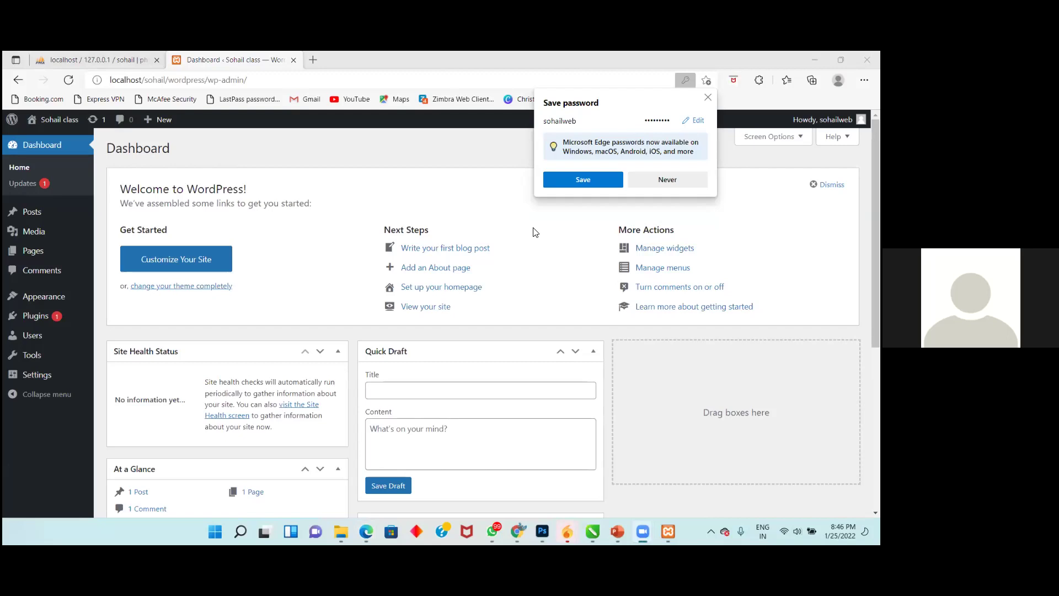
{"action": "key", "text": "alt+Tab"}
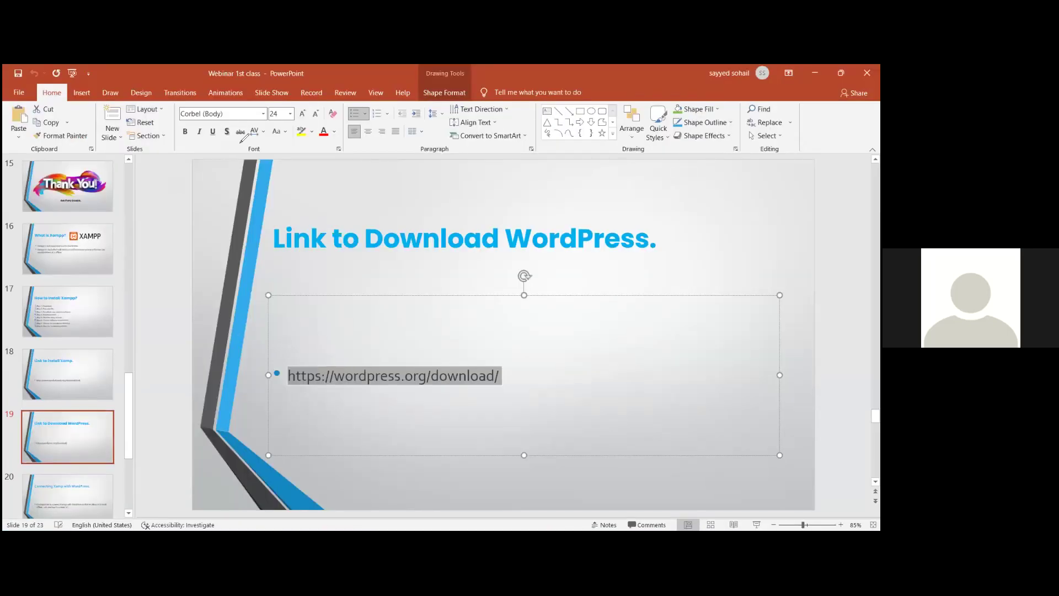
Show slide 20, 'Connecting Xamp with WordPress', from the slide thumbnails
{"action": "left_click", "coordinate": [78, 488]}
{"action": "scroll", "coordinate": [78, 479], "scroll_direction": "down", "scroll_amount": 2}
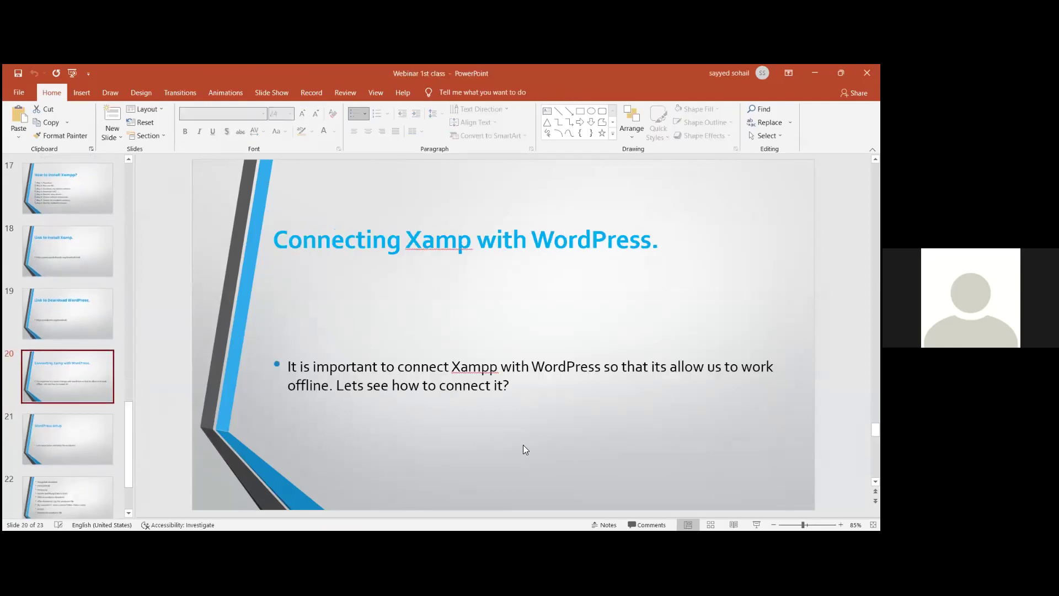
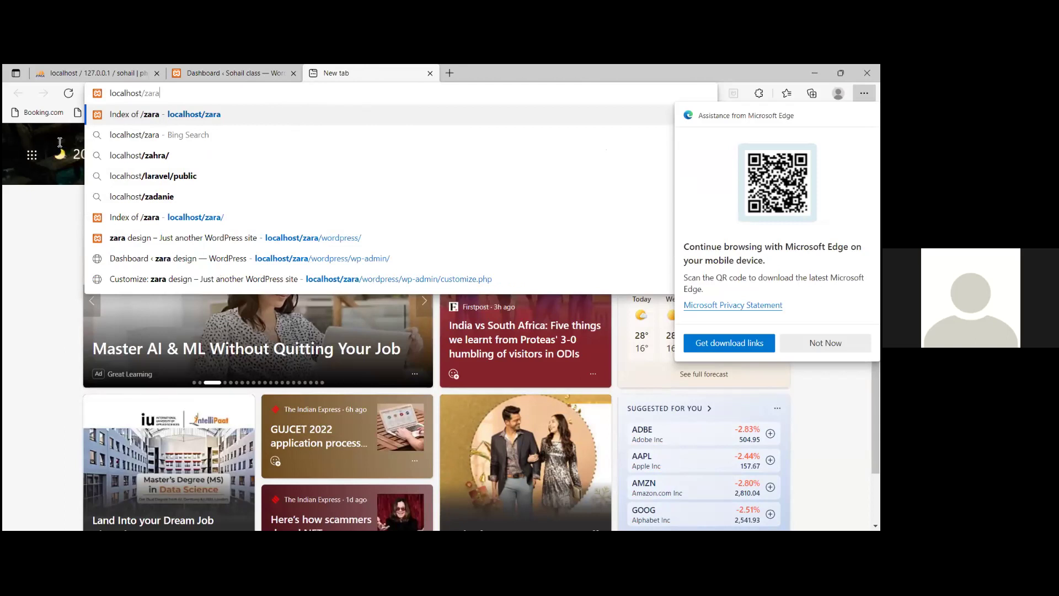
Return to the dashboard and open Sohail class's Visit Site link in a new tab
{"action": "key", "text": "ctrl+shift+Tab"}
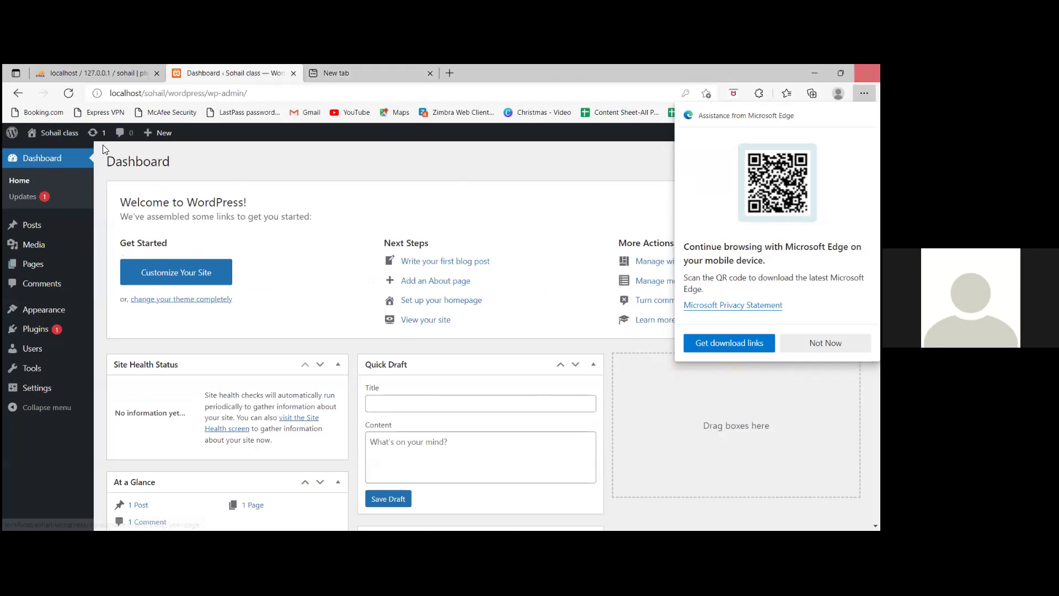
{"action": "mouse_move", "coordinate": [58, 133]}
{"action": "right_click", "coordinate": [43, 152]}
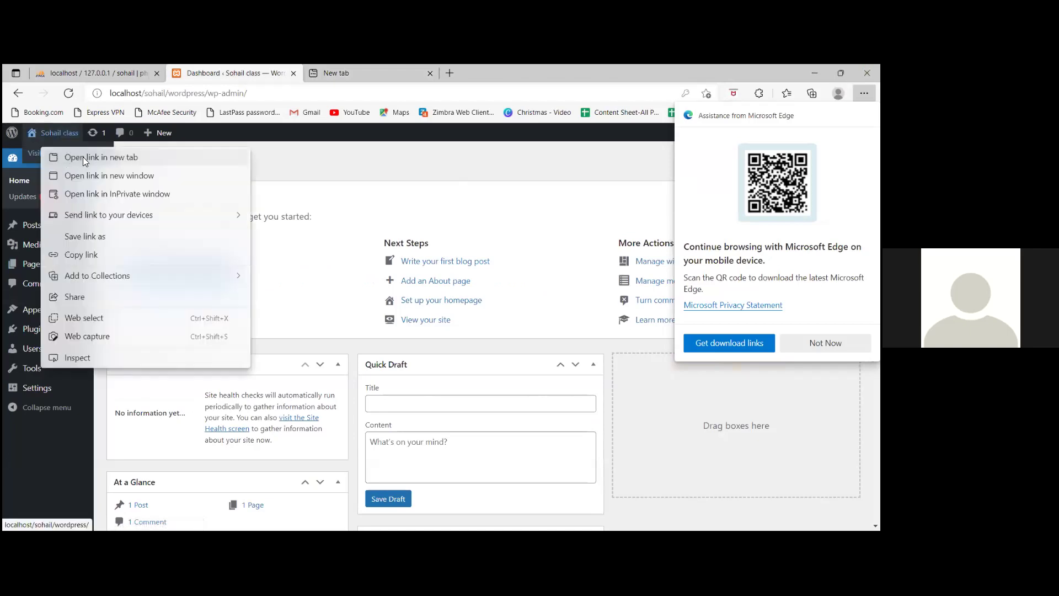
{"action": "left_click", "coordinate": [82, 156]}
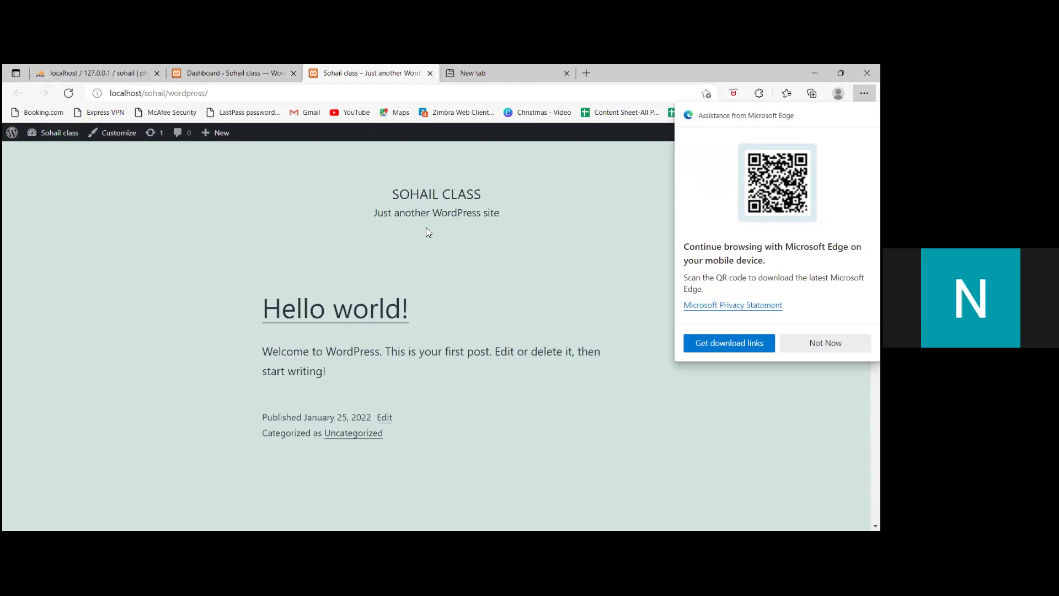
Highlight the SOHAIL CLASS title and tagline, then dismiss the Edge assistance popup
{"action": "left_click_drag", "start_coordinate": [387, 197], "coordinate": [497, 199]}
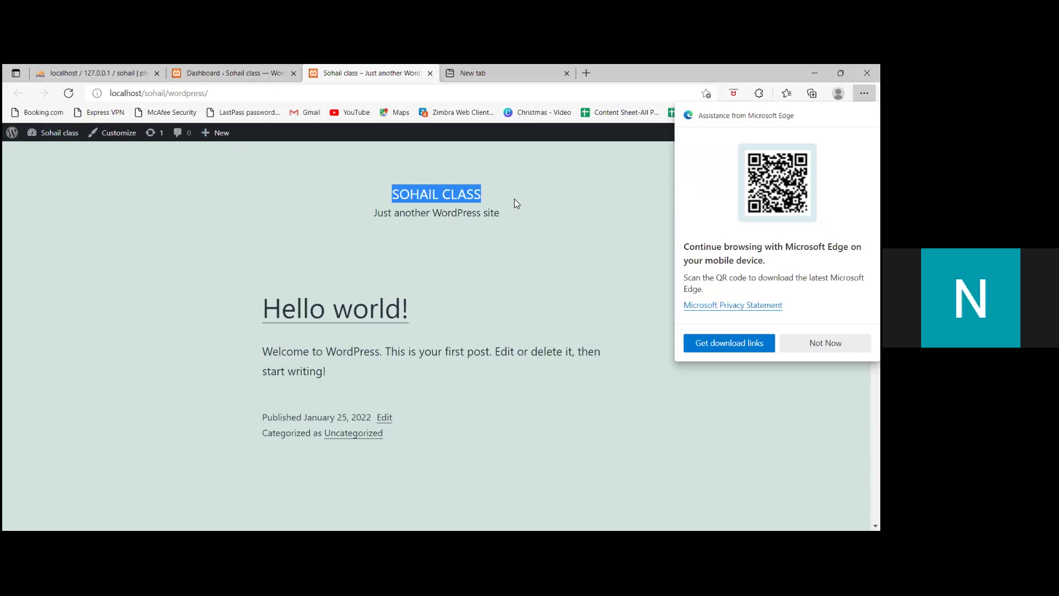
{"action": "left_click", "coordinate": [477, 273]}
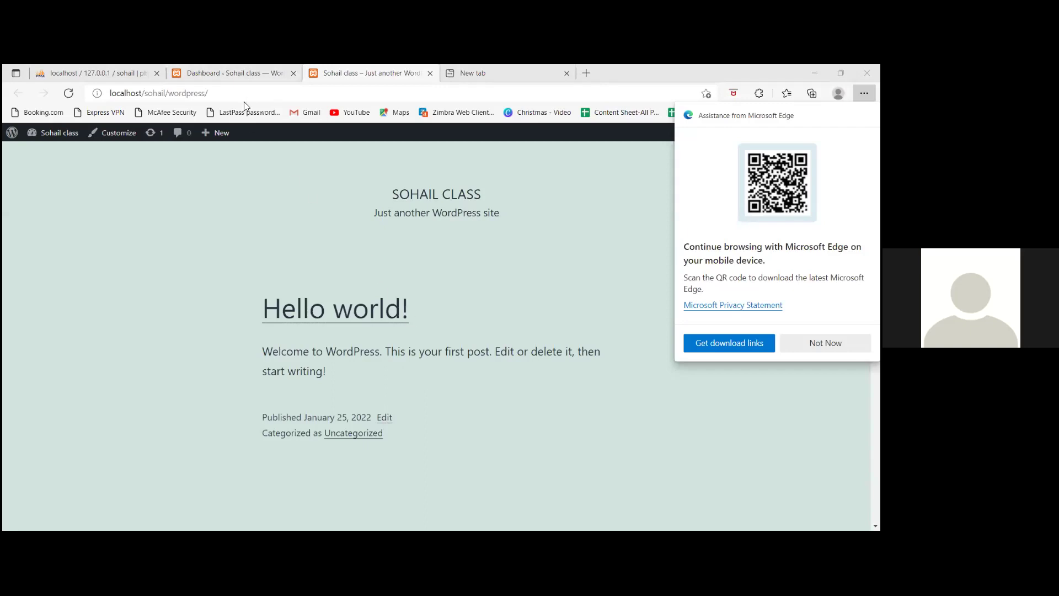
{"action": "left_click_drag", "start_coordinate": [384, 198], "coordinate": [490, 199]}
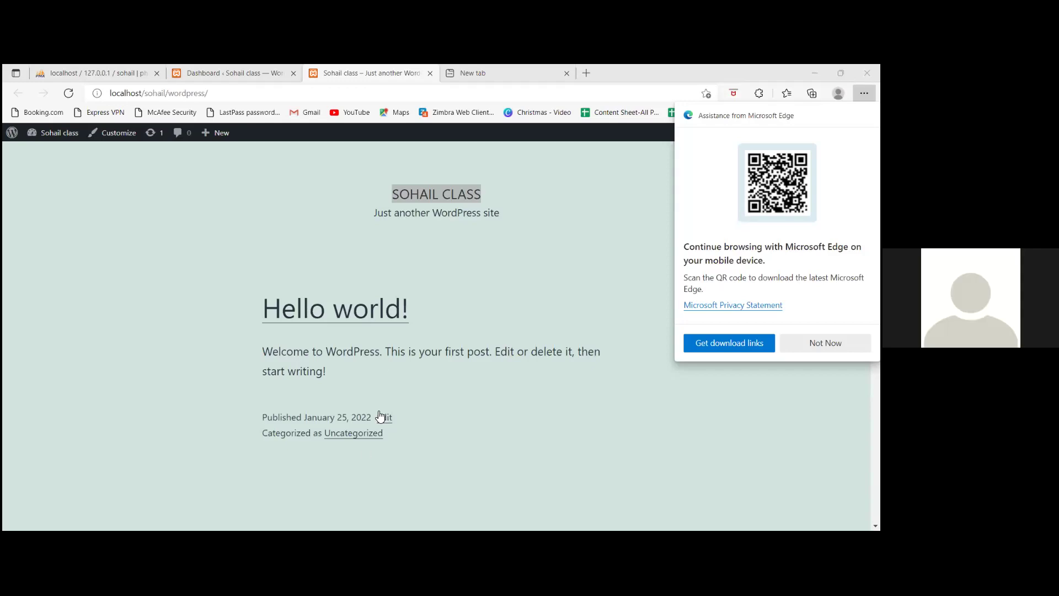
{"action": "left_click_drag", "start_coordinate": [371, 214], "coordinate": [513, 216]}
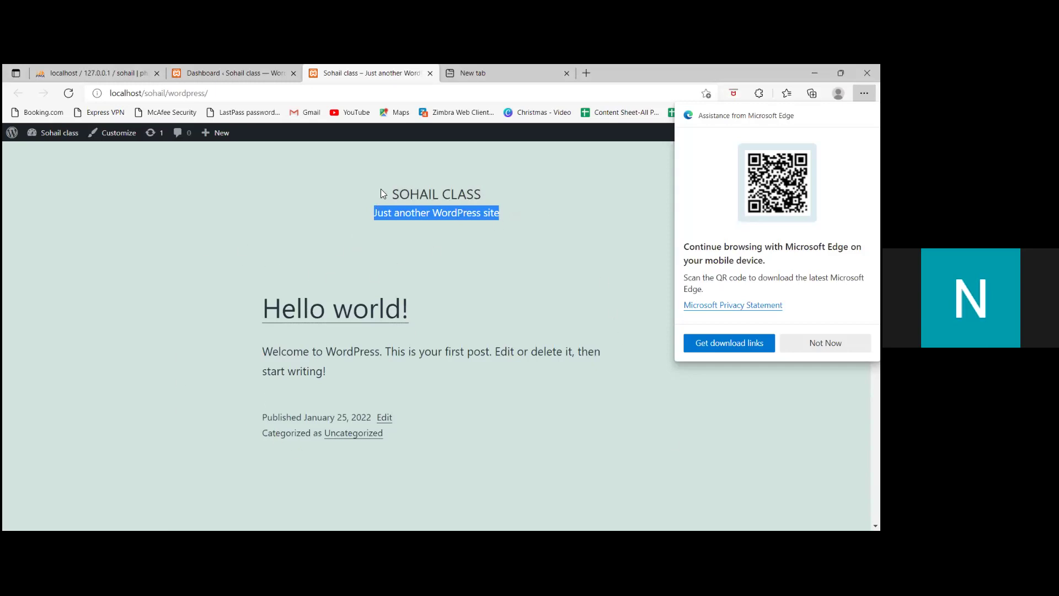
{"action": "left_click_drag", "start_coordinate": [381, 190], "coordinate": [501, 193]}
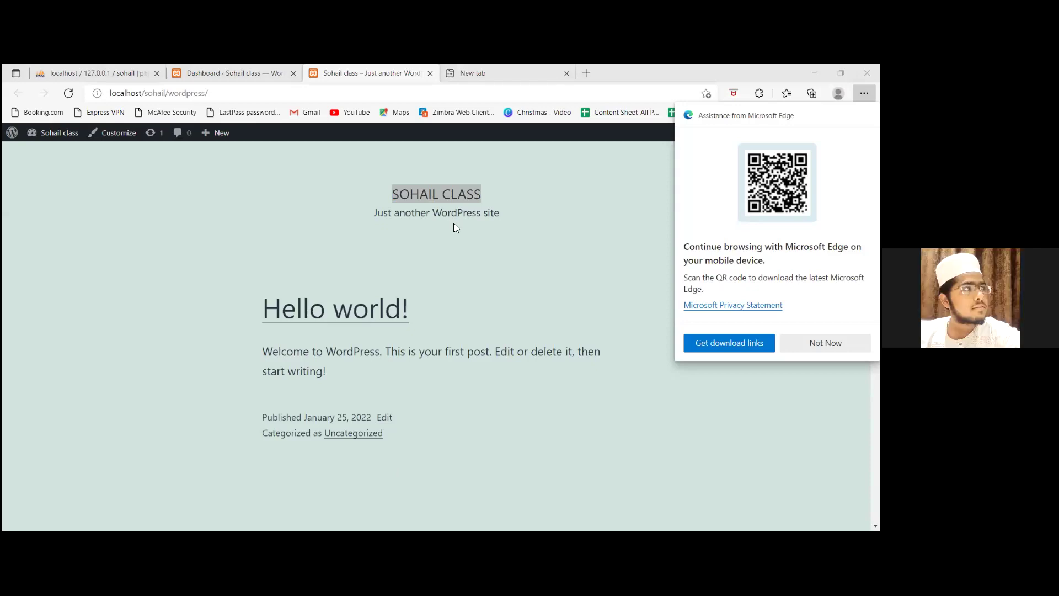
{"action": "key", "text": "Escape"}
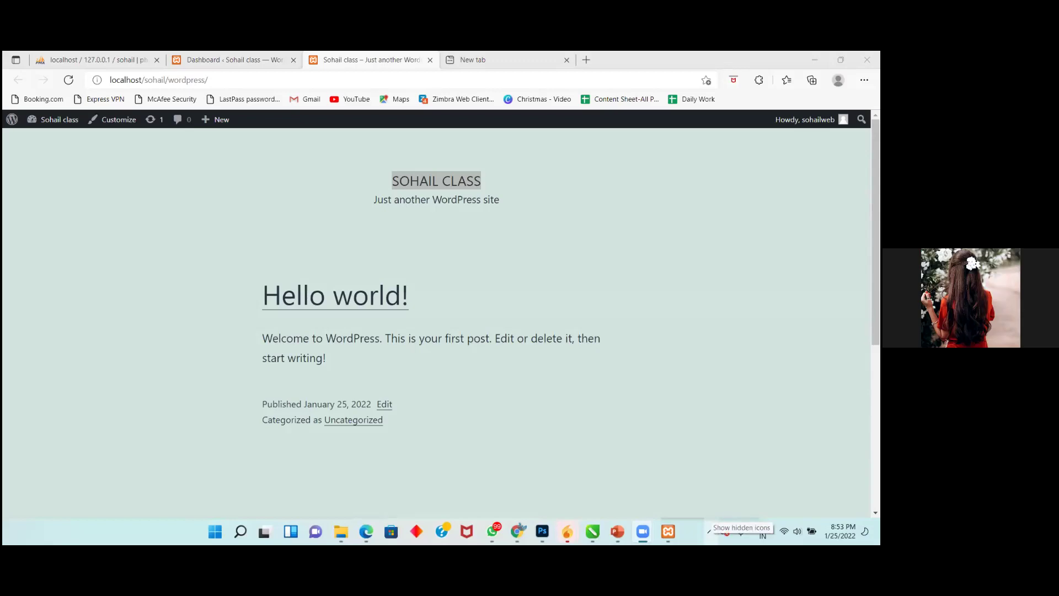
Open Windows Security from the hidden taskbar tray icons
{"action": "left_click", "coordinate": [709, 528]}
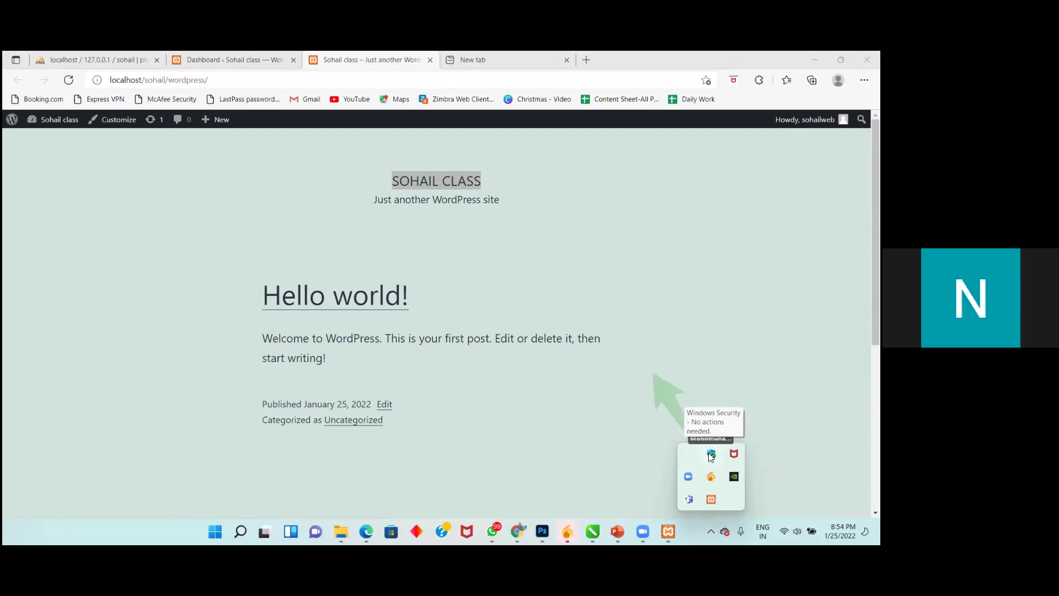
{"action": "left_click", "coordinate": [711, 454]}
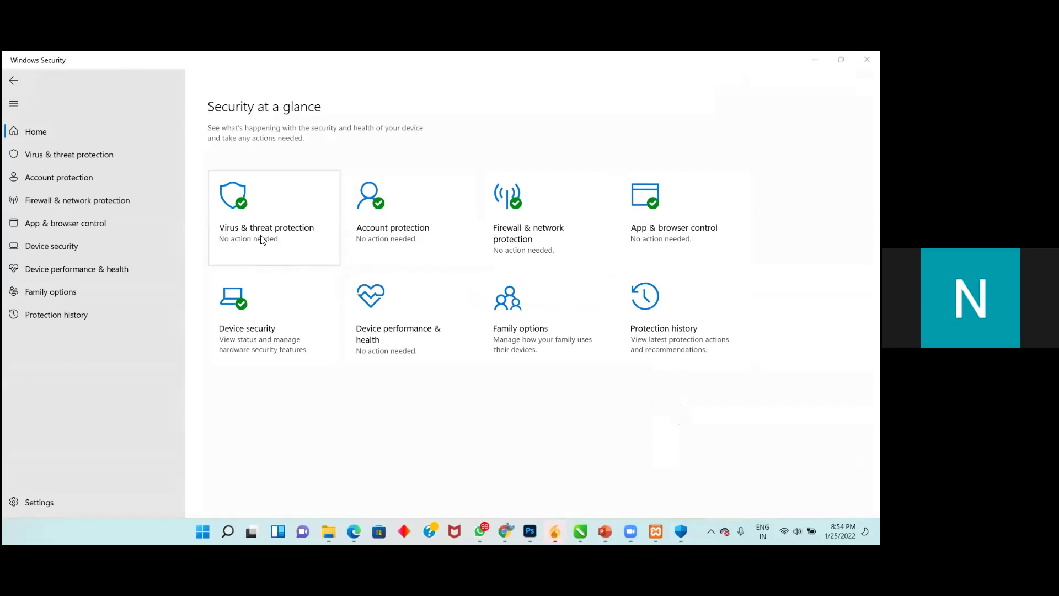
Review Virus & threat protection, Microsoft Defender Antivirus options and device security status
{"action": "left_click", "coordinate": [289, 239]}
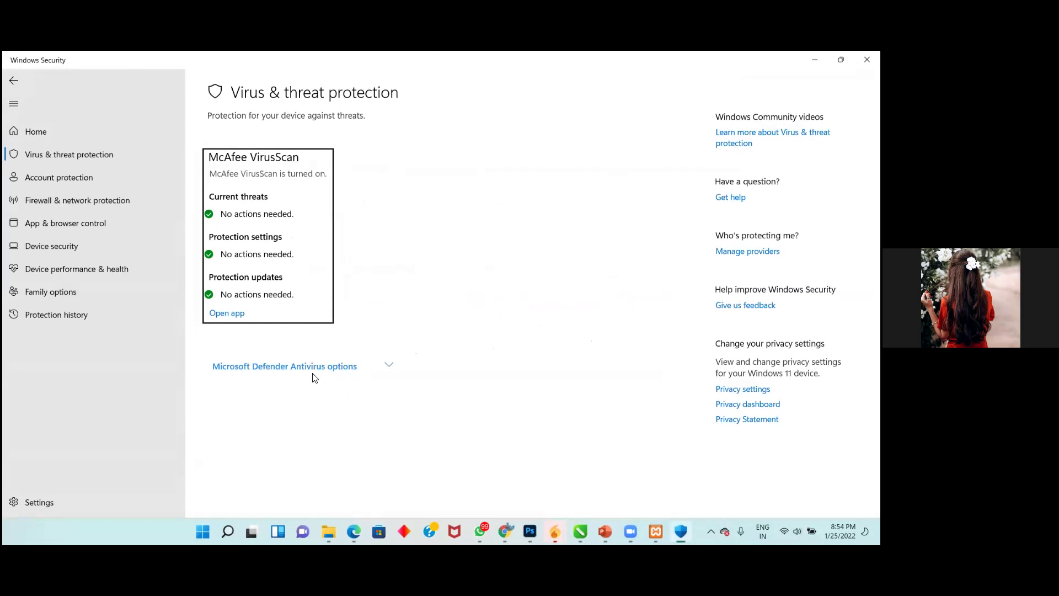
{"action": "left_click", "coordinate": [388, 368]}
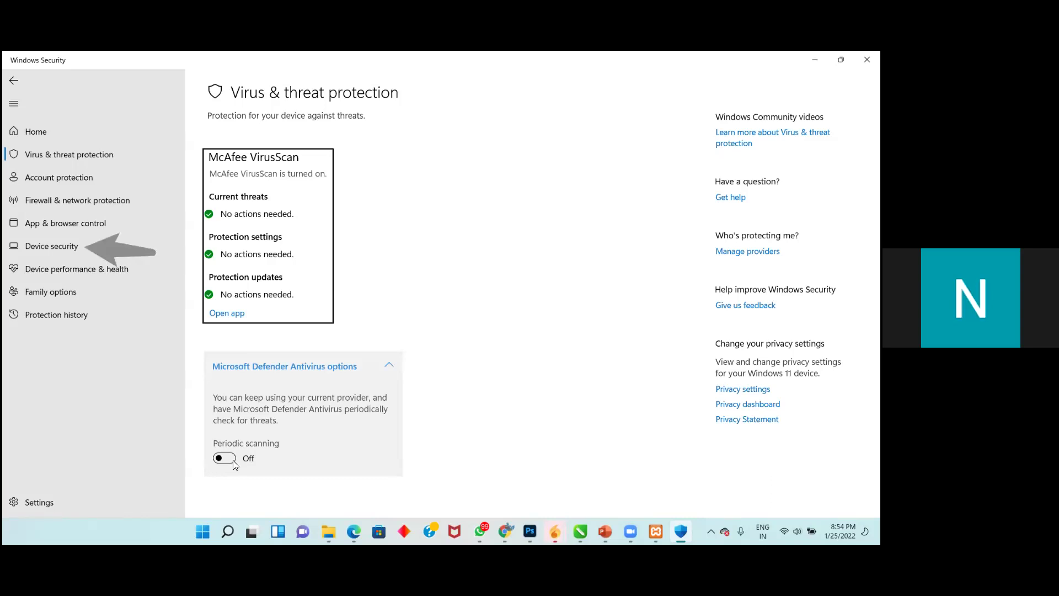
{"action": "left_click", "coordinate": [65, 246]}
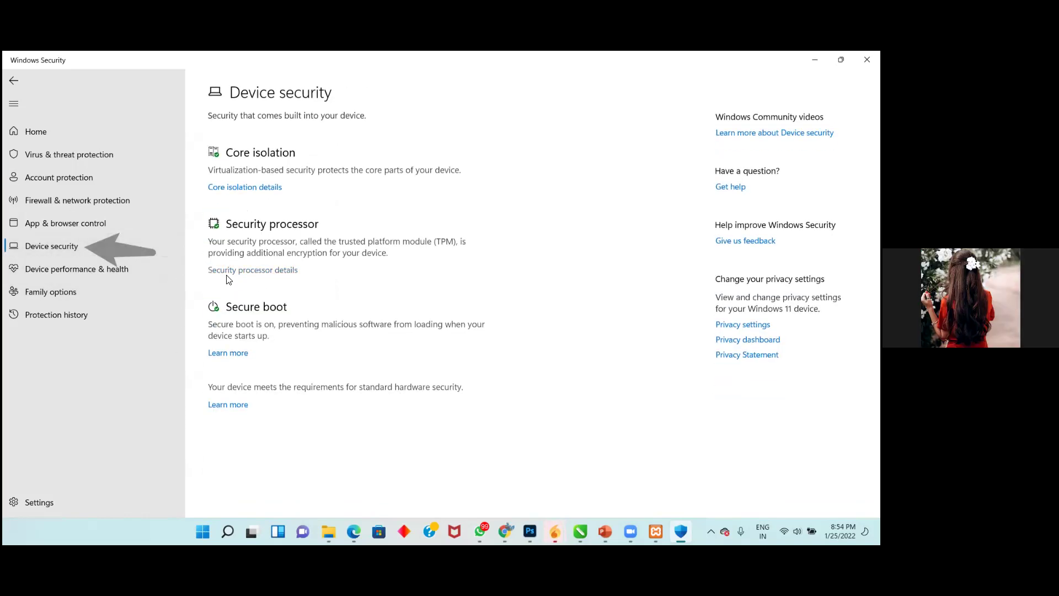
{"action": "left_click", "coordinate": [77, 156]}
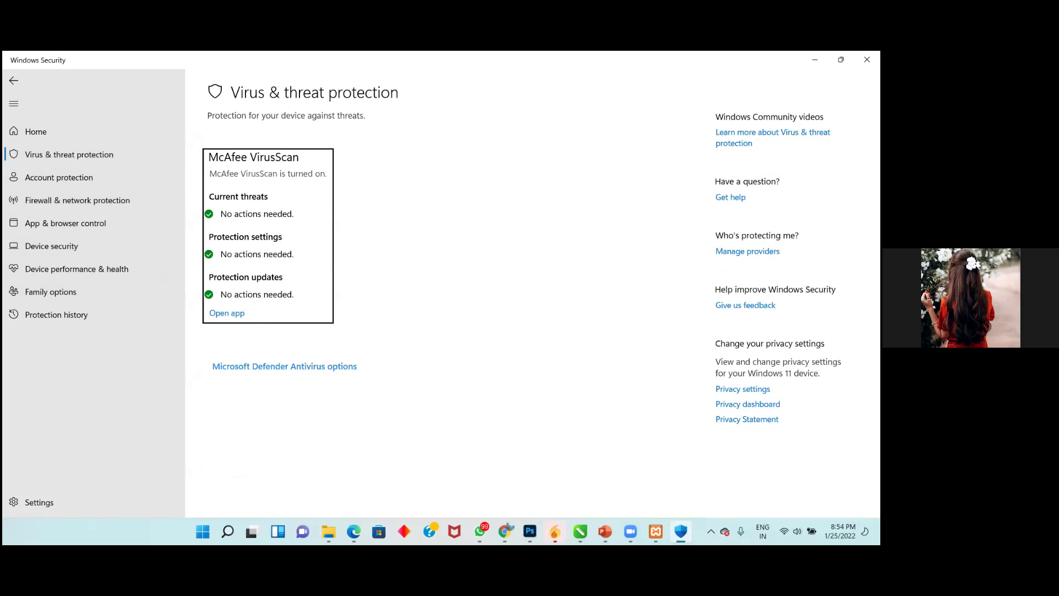
Launch McAfee LiveSafe from its tray icon's quick-action menu
{"action": "left_click", "coordinate": [711, 531]}
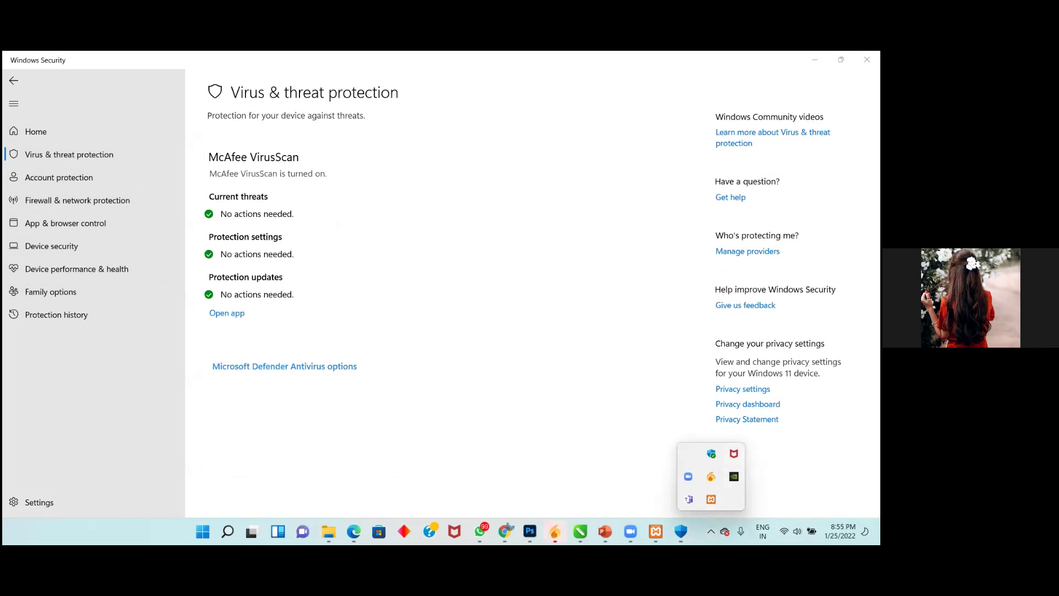
{"action": "right_click", "coordinate": [734, 453]}
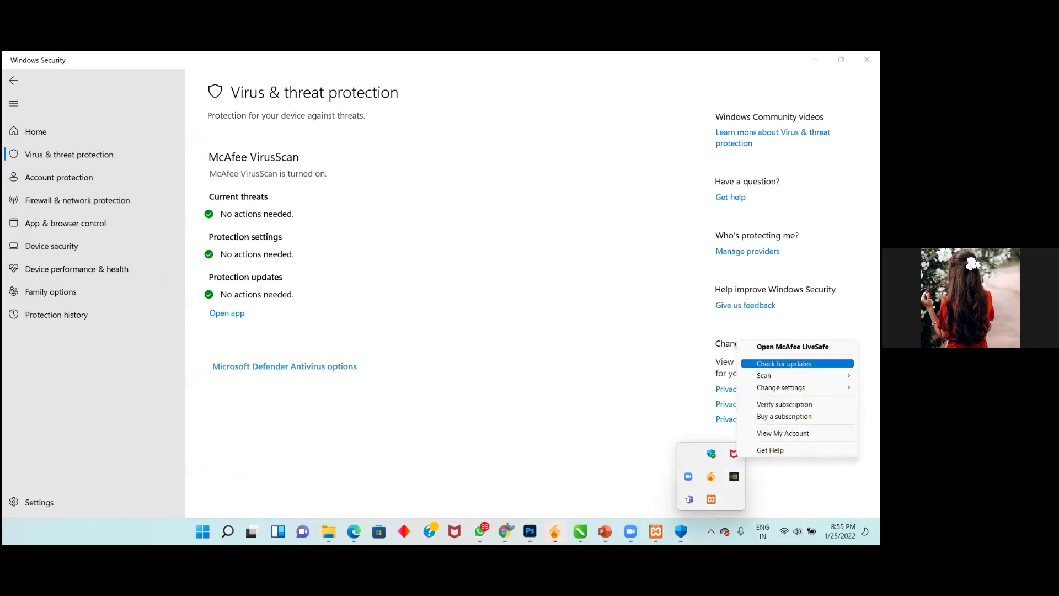
{"action": "mouse_move", "coordinate": [794, 375]}
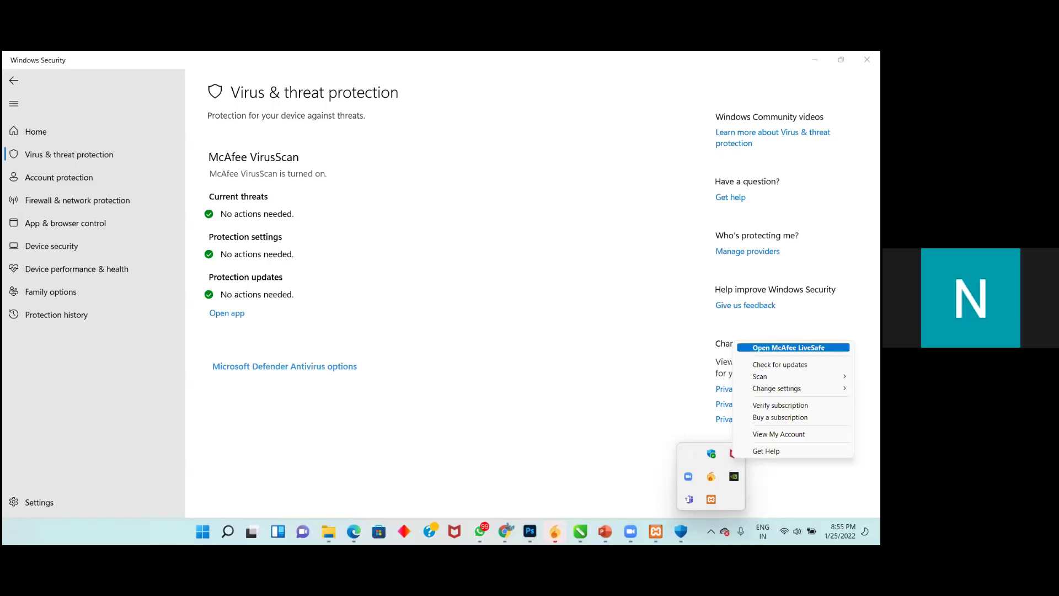
{"action": "key", "text": "Return"}
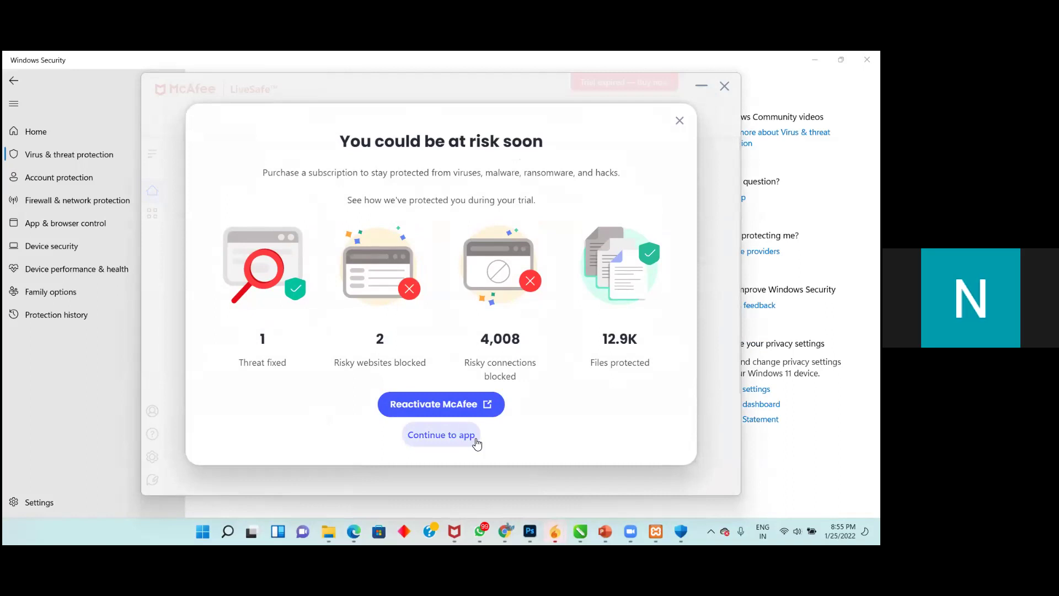
Close McAfee's subscription popup, check the Antivirus scan status, and exit McAfee LiveSafe
{"action": "left_click", "coordinate": [679, 120]}
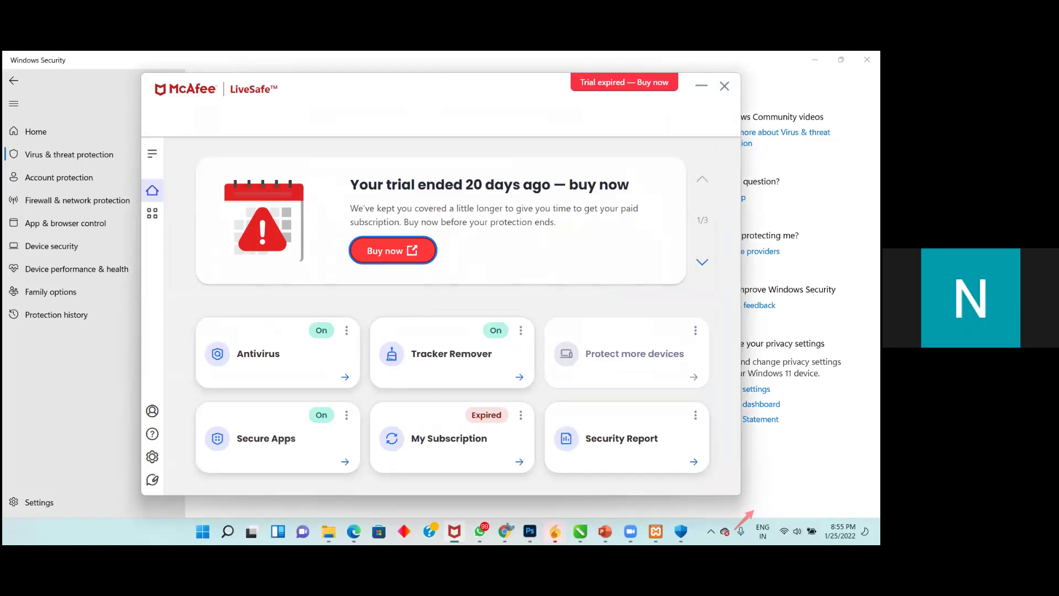
{"action": "left_click_drag", "start_coordinate": [341, 92], "coordinate": [251, 96]}
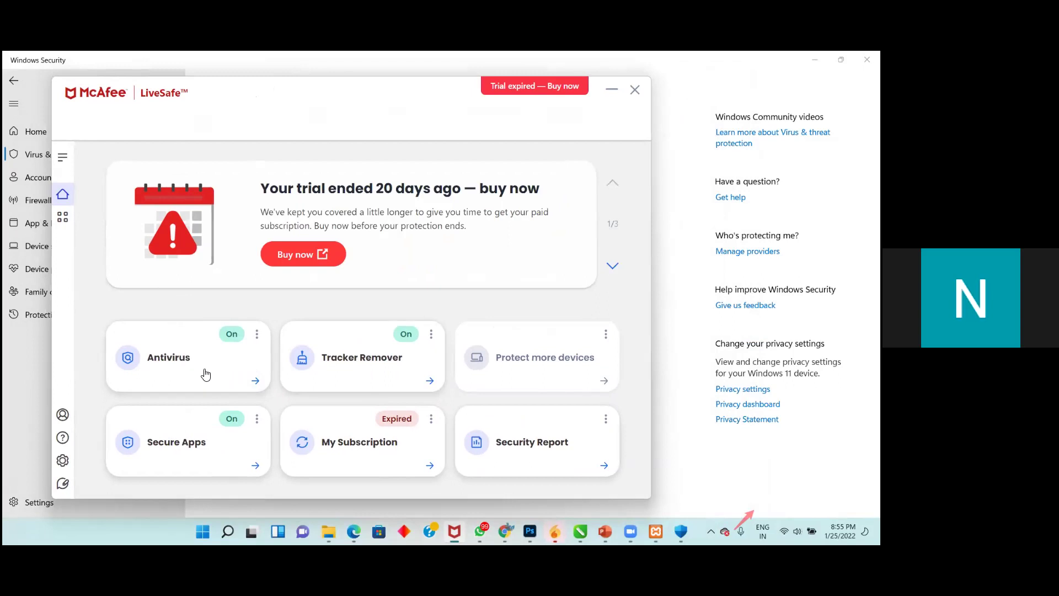
{"action": "left_click", "coordinate": [253, 381]}
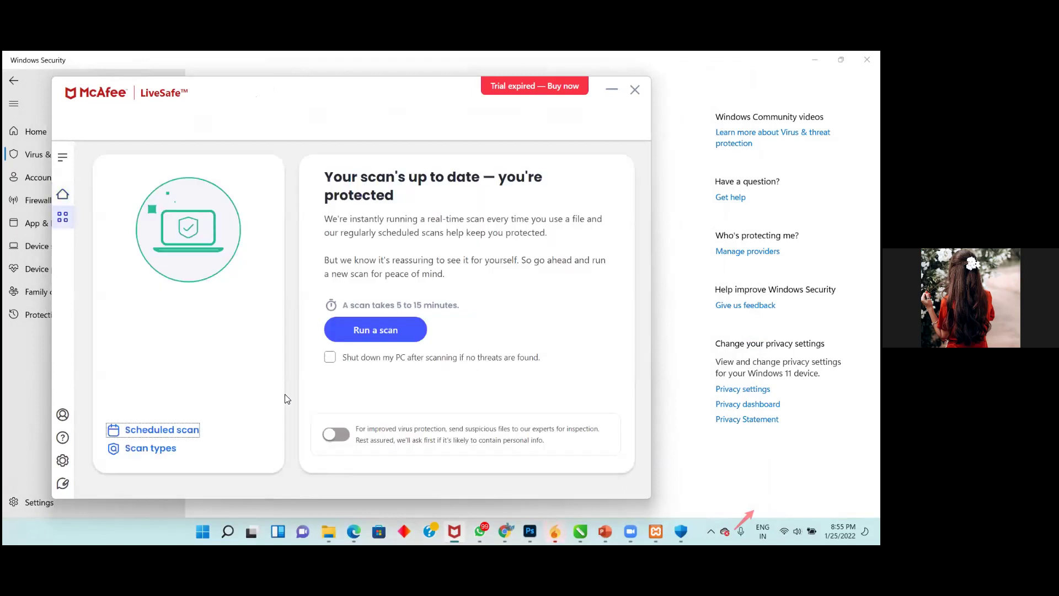
{"action": "left_click", "coordinate": [634, 90]}
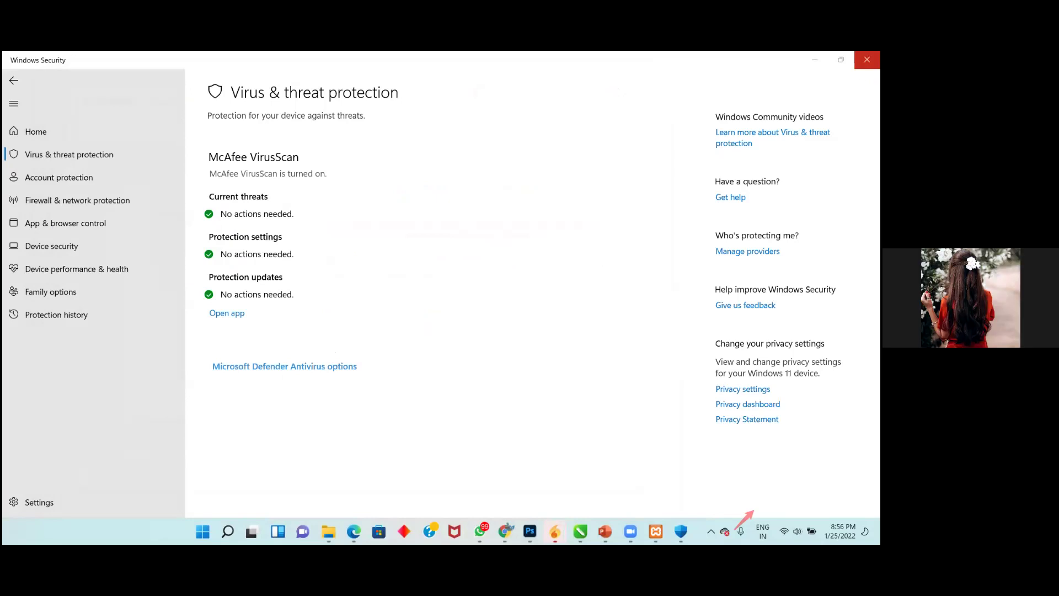
Close the Windows Security window
{"action": "left_click", "coordinate": [866, 59]}
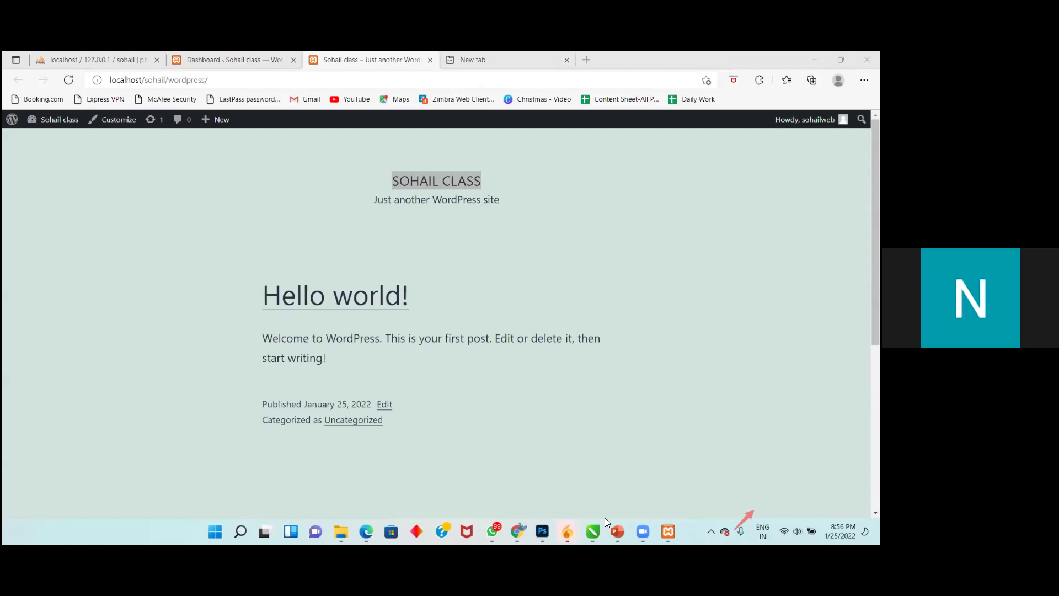
Open the XAMPP Control Panel from its taskbar icon
{"action": "left_click", "coordinate": [668, 531]}
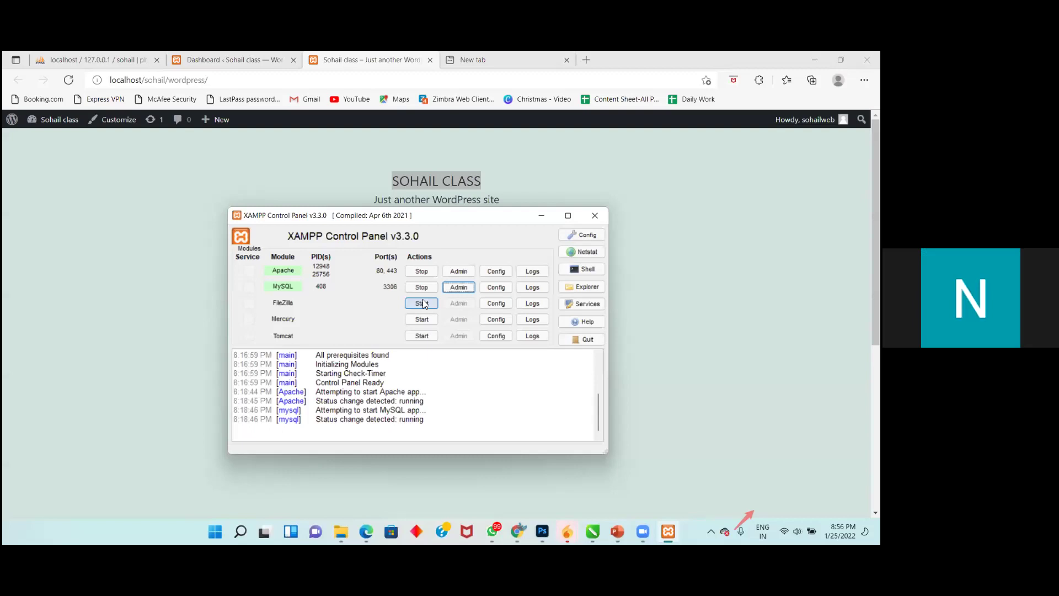
Minimize XAMPP and bring the 'Webinar 1st class' PowerPoint deck forward
{"action": "mouse_move", "coordinate": [668, 531]}
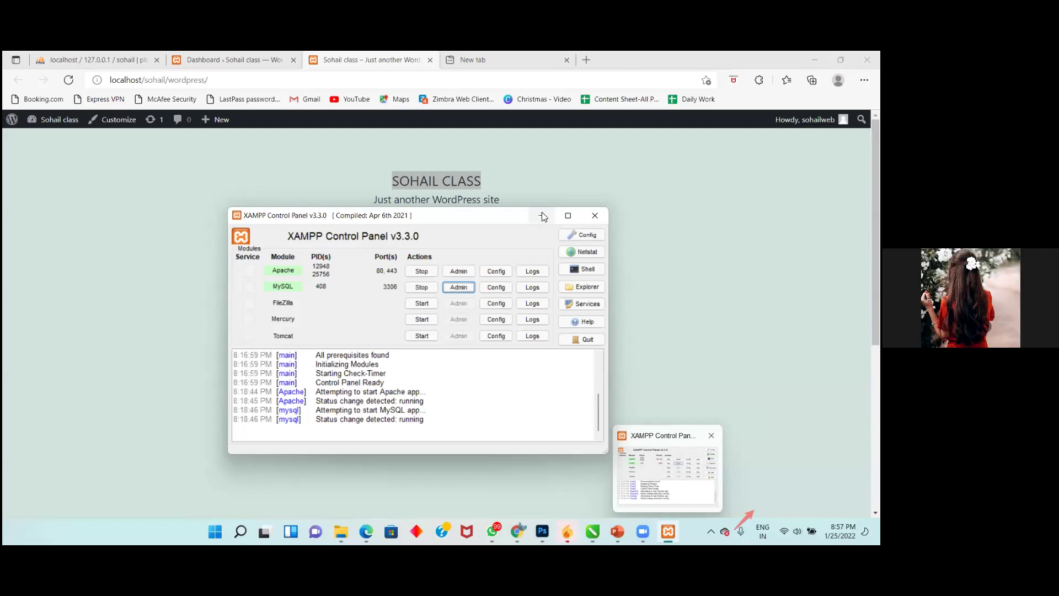
{"action": "left_click", "coordinate": [543, 216]}
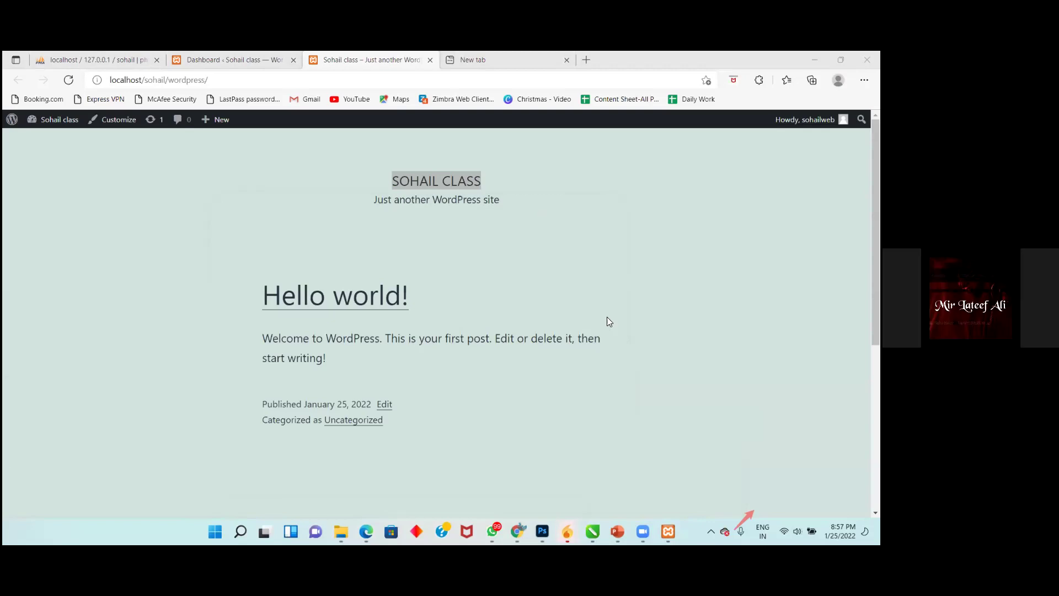
{"action": "mouse_move", "coordinate": [622, 517]}
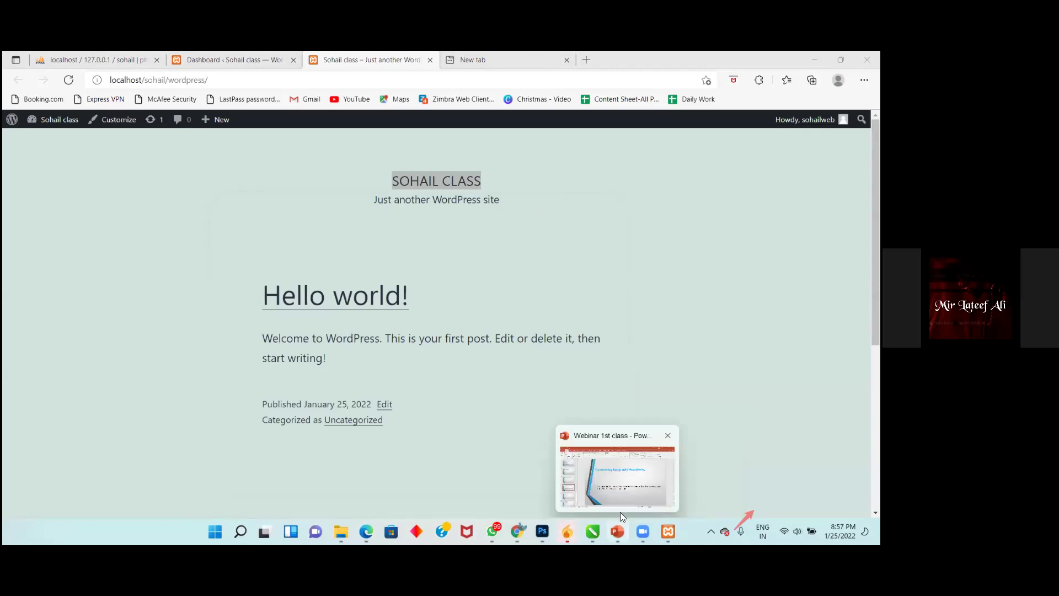
{"action": "left_click", "coordinate": [578, 445]}
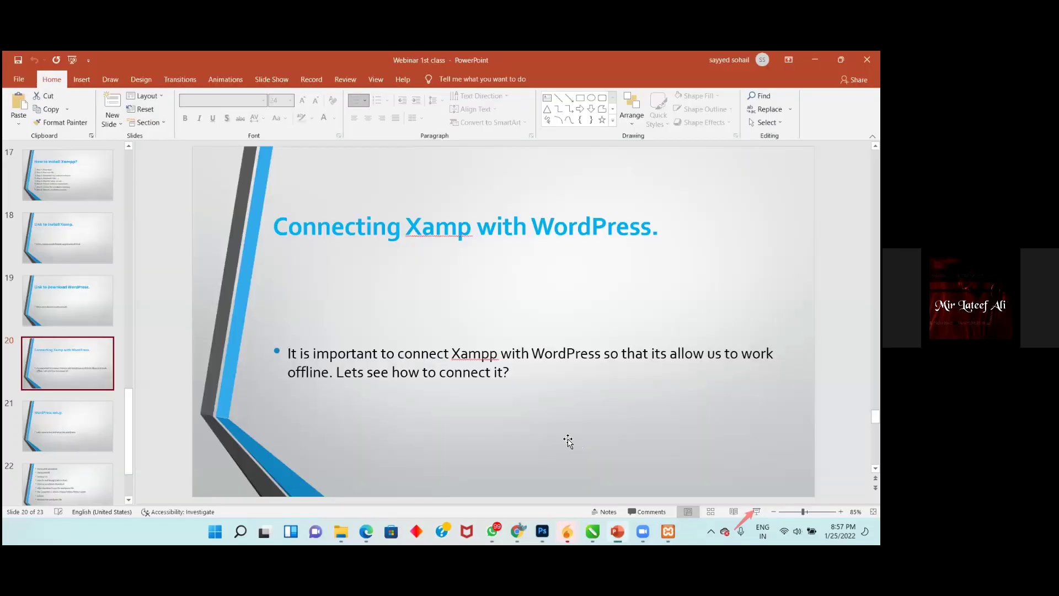
Start the slideshow at slide 22 and advance to the WordPress drag-and-drop design slide
{"action": "left_click", "coordinate": [96, 469]}
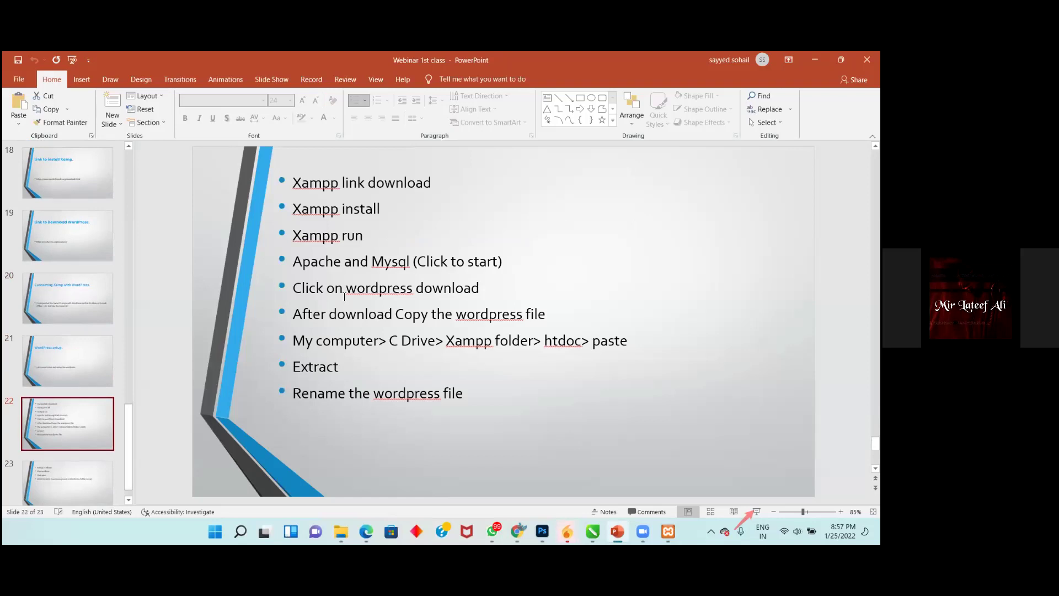
{"action": "key", "text": "F5"}
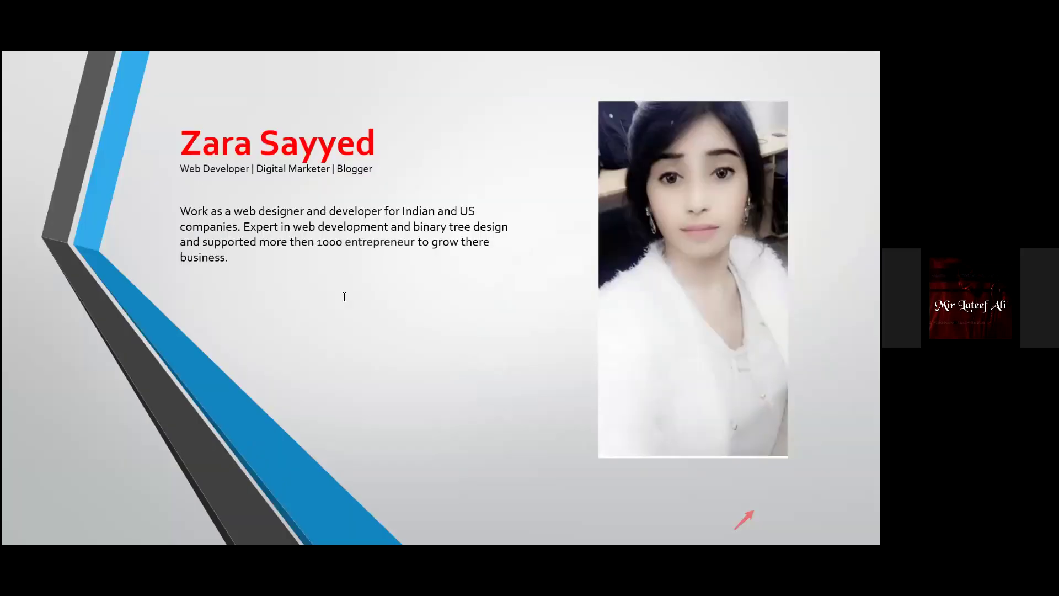
{"action": "key", "text": "Right"}
{"action": "key", "text": "Right"}
{"action": "key", "text": "Right"}
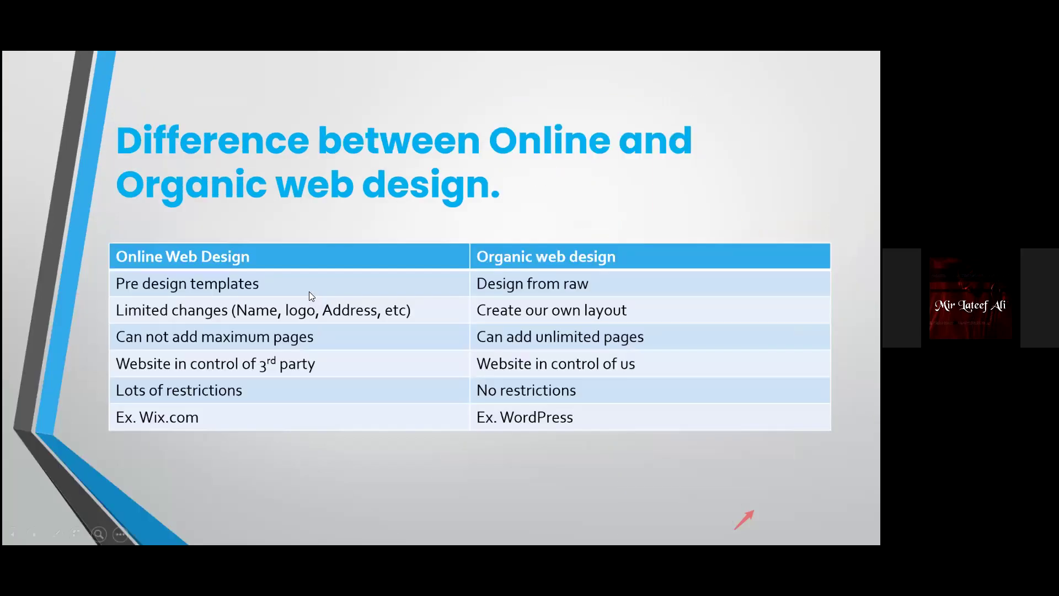
{"action": "key", "text": "Right"}
{"action": "key", "text": "Right"}
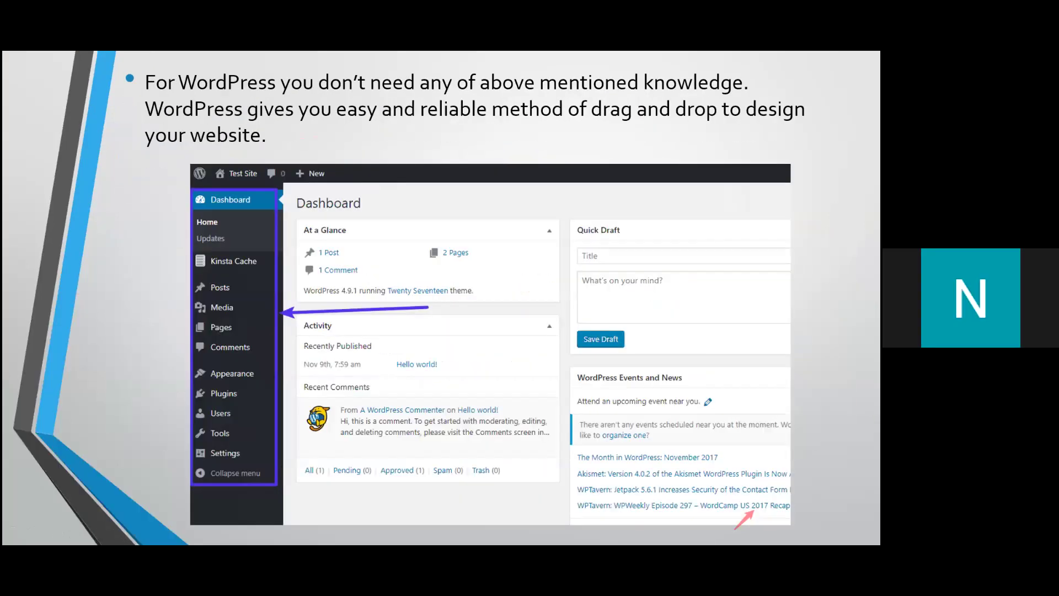
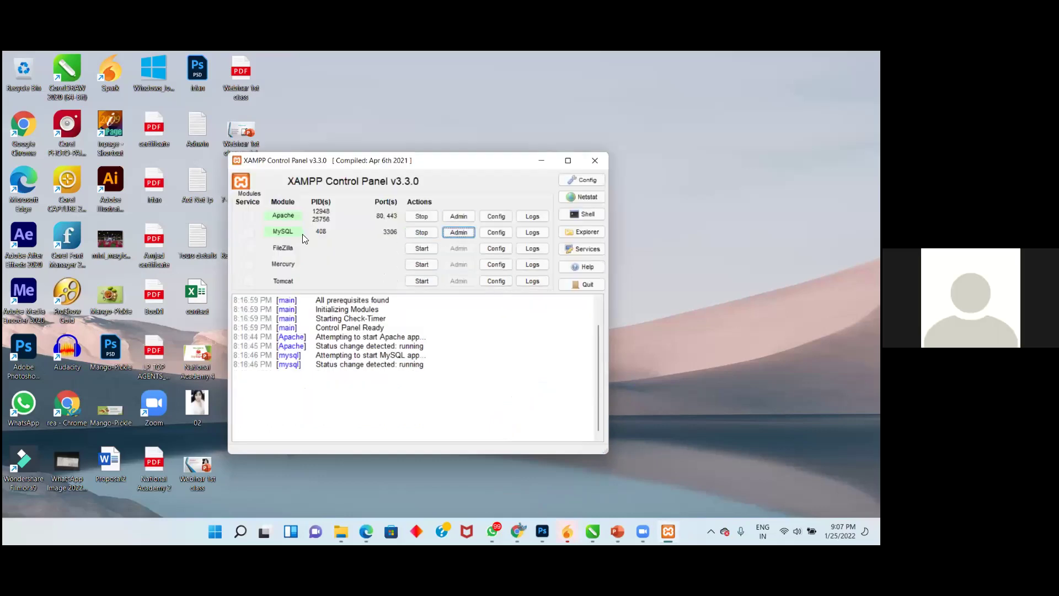
Open phpMyAdmin's Databases page, select the Database name field, and open a new browser tab
{"action": "left_click", "coordinate": [458, 232]}
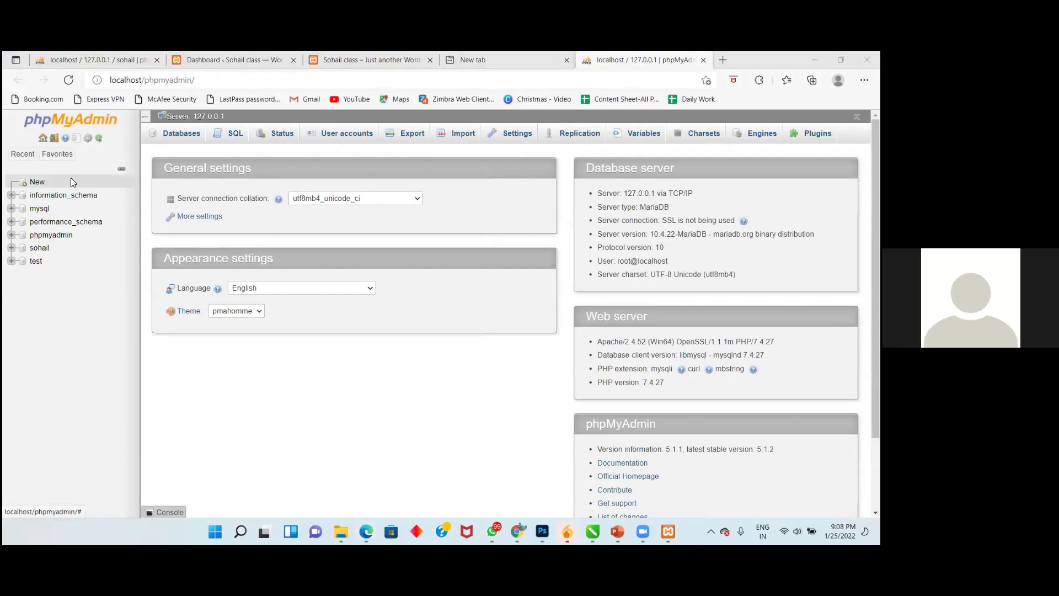
{"action": "left_click", "coordinate": [38, 182]}
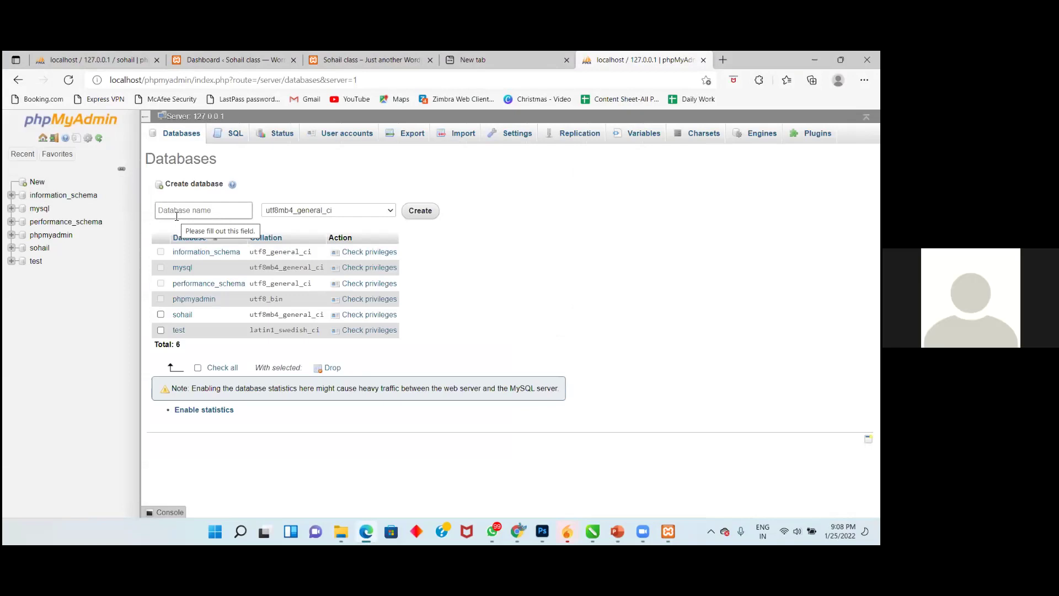
{"action": "left_click", "coordinate": [177, 210]}
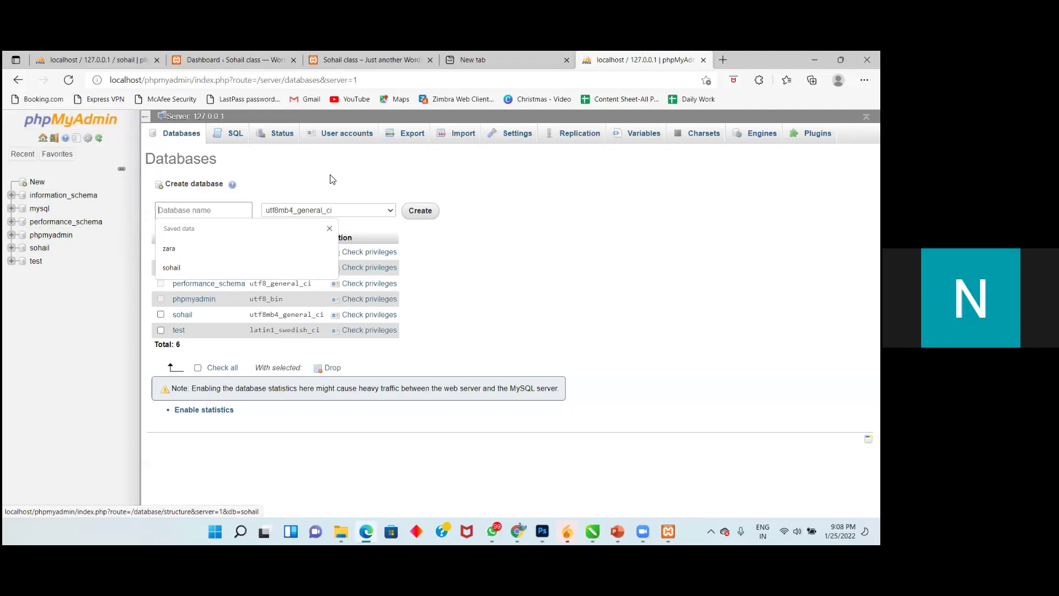
{"action": "left_click", "coordinate": [722, 59]}
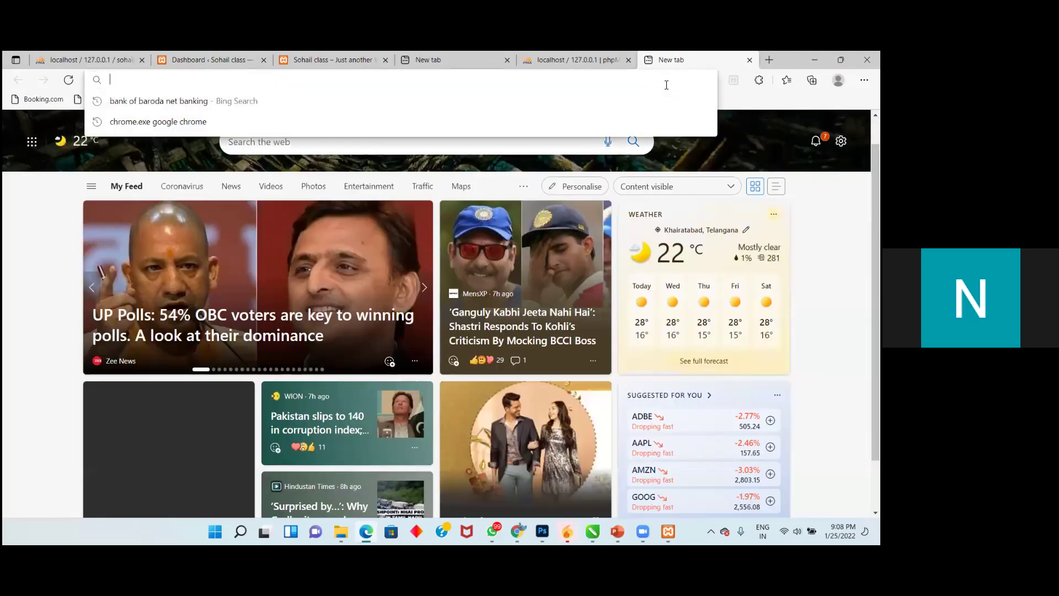
Enter localhost/sohail in the new tab, then close it to return to phpMyAdmin
{"action": "type", "text": "localhost/"}
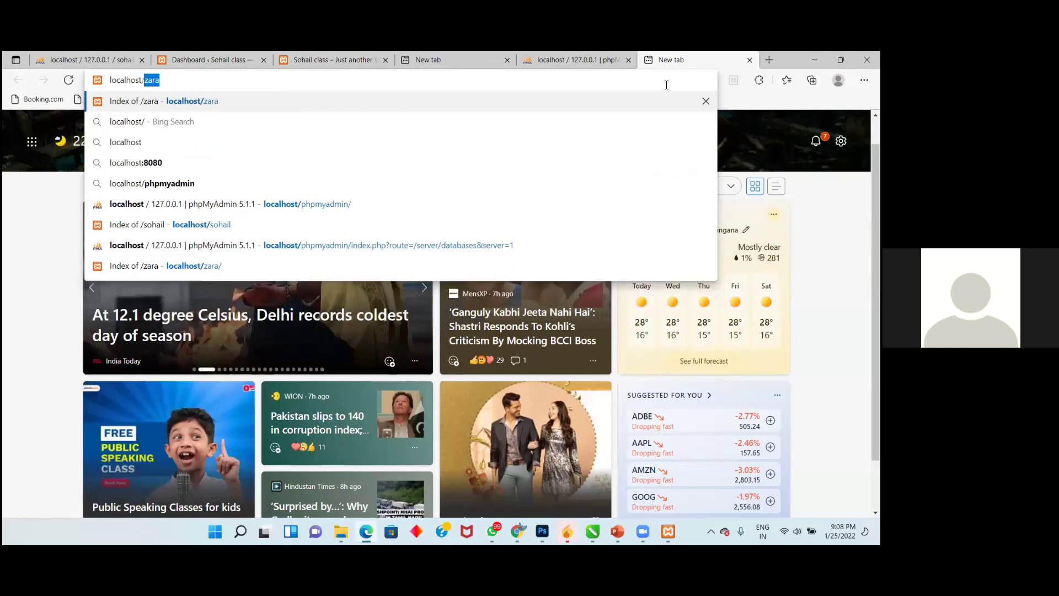
{"action": "type", "text": "sohai"}
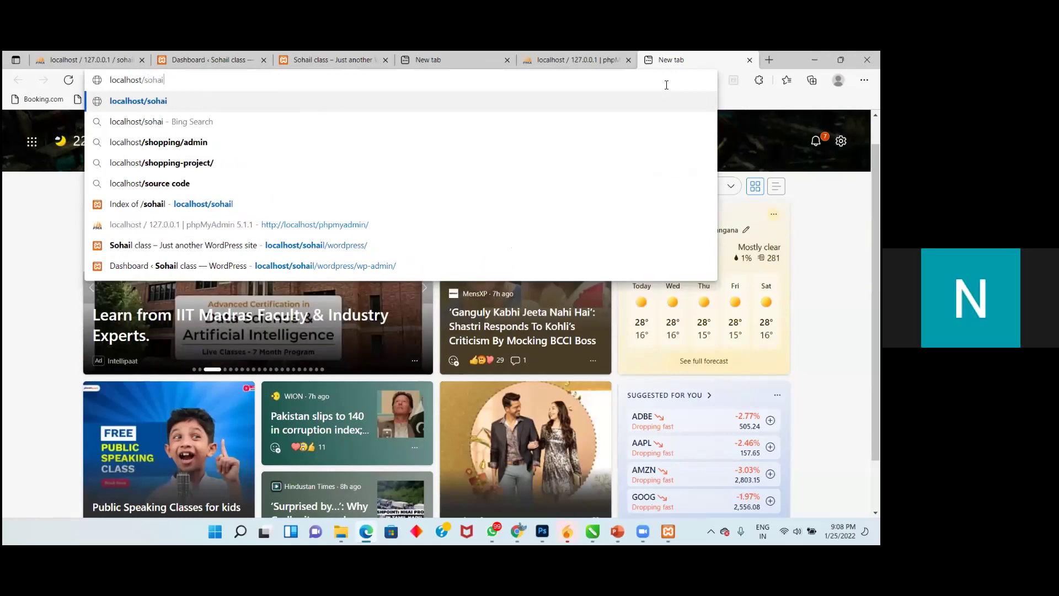
{"action": "type", "text": "l"}
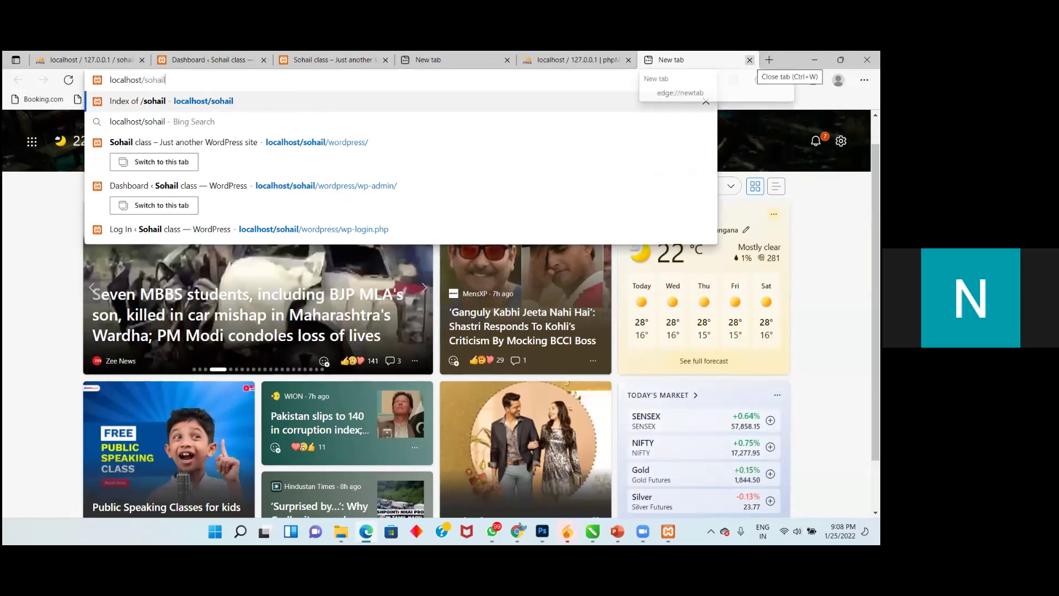
{"action": "left_click", "coordinate": [749, 59]}
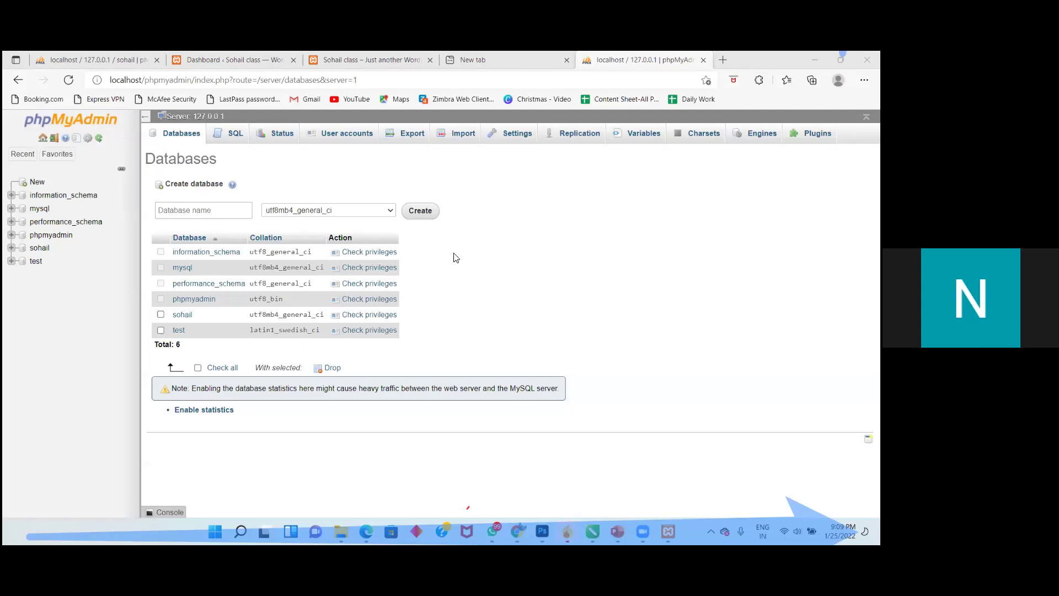
Show This PC's drives in File Explorer, then bring XAMPP Control Panel forward
{"action": "left_click", "coordinate": [341, 531]}
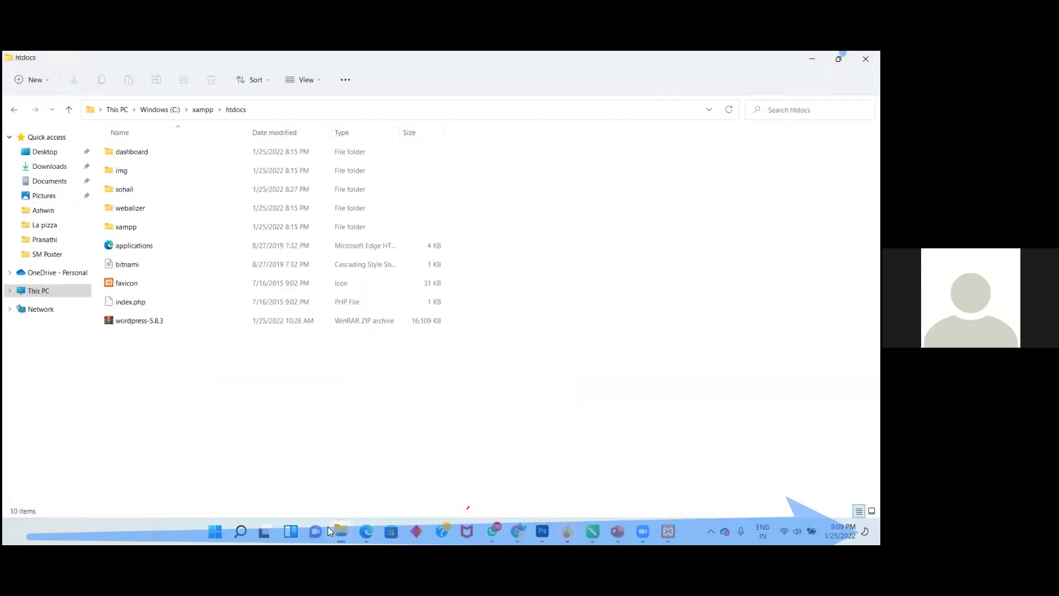
{"action": "left_click", "coordinate": [64, 293]}
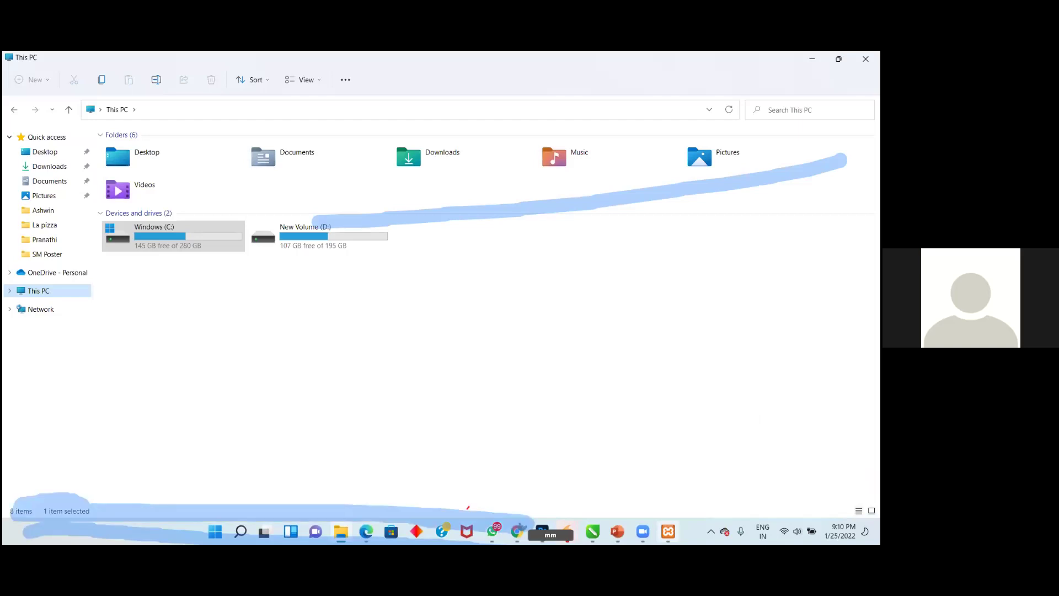
{"action": "left_click", "coordinate": [668, 531]}
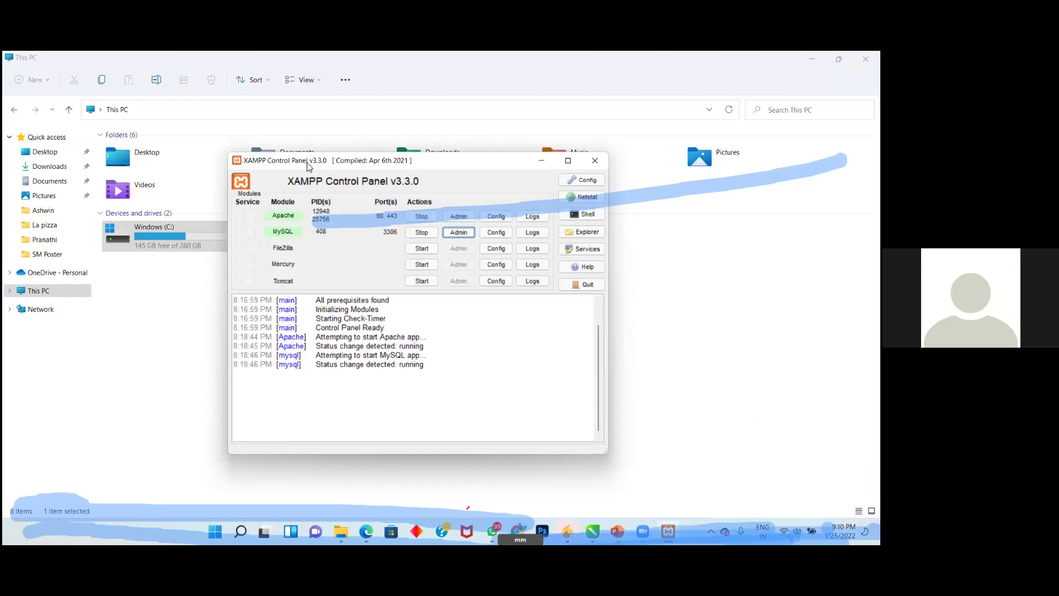
{"action": "left_click_drag", "start_coordinate": [307, 167], "coordinate": [368, 196]}
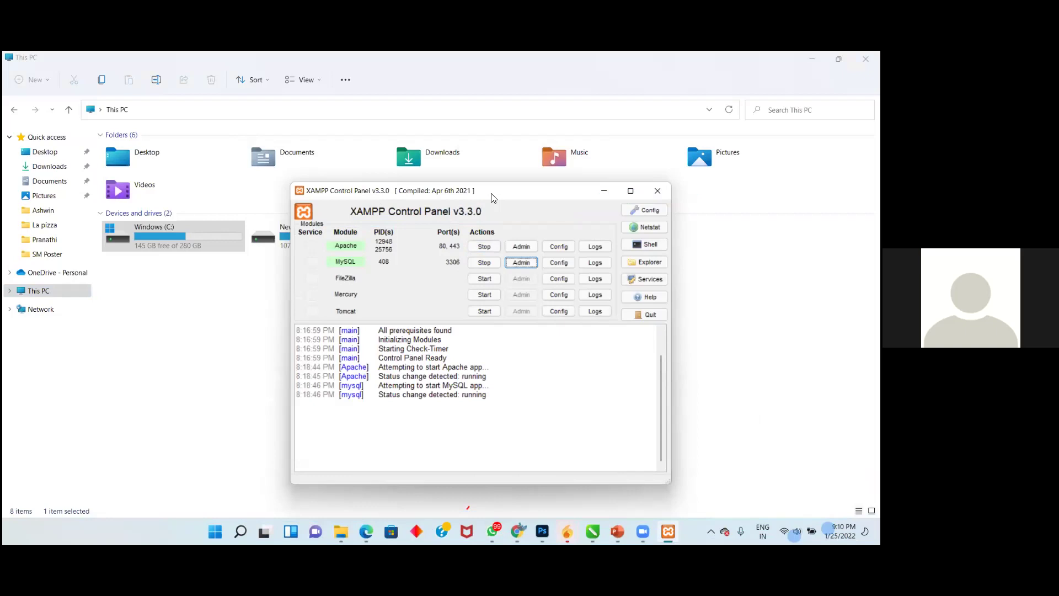
{"action": "left_click_drag", "start_coordinate": [492, 197], "coordinate": [389, 188]}
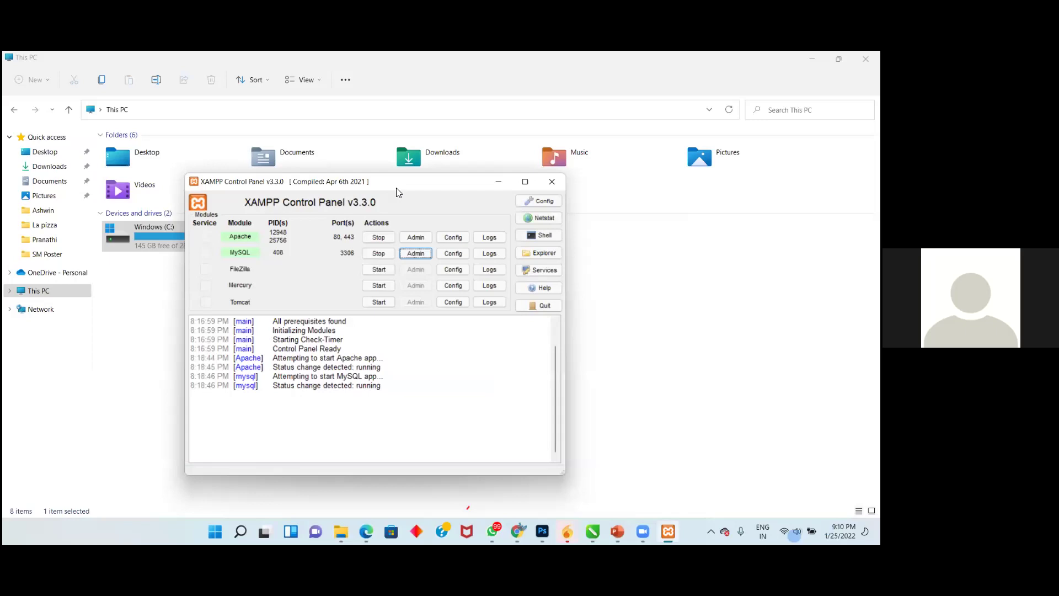
{"action": "left_click_drag", "start_coordinate": [392, 177], "coordinate": [395, 167]}
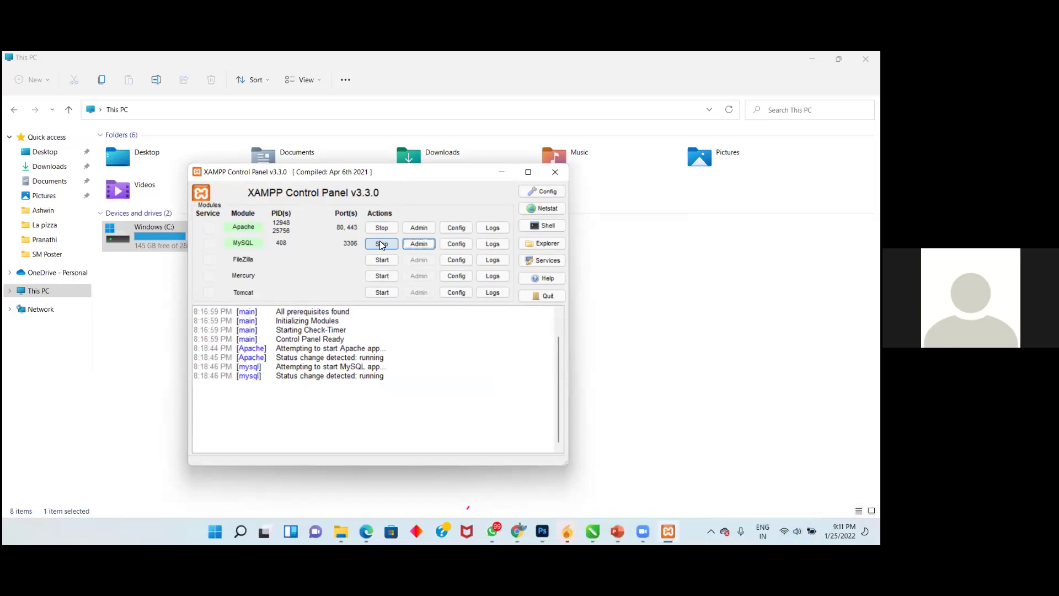
{"action": "left_click_drag", "start_coordinate": [361, 175], "coordinate": [522, 199]}
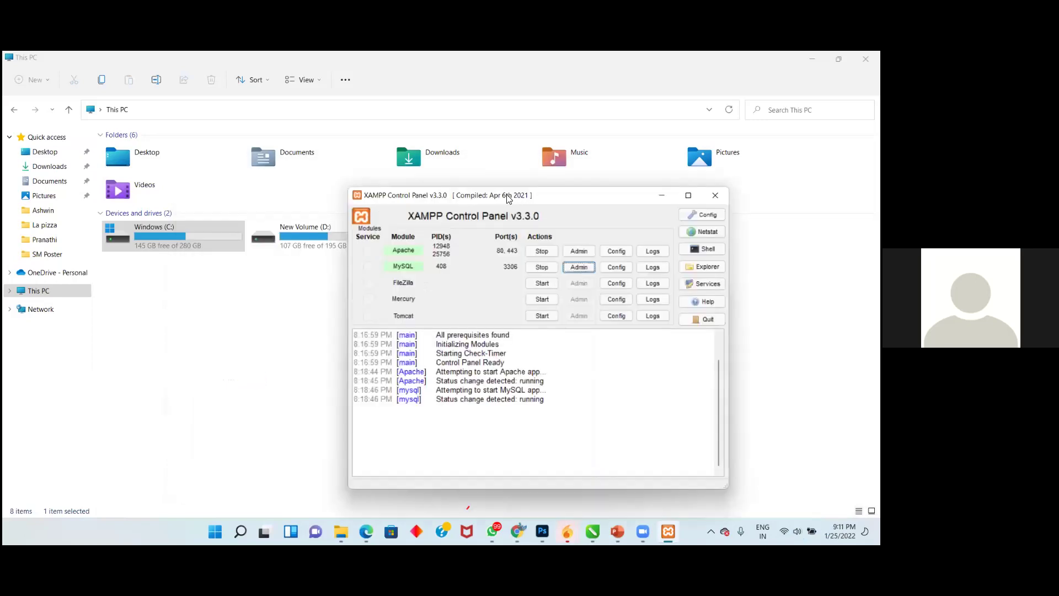
{"action": "left_click_drag", "start_coordinate": [425, 198], "coordinate": [225, 188]}
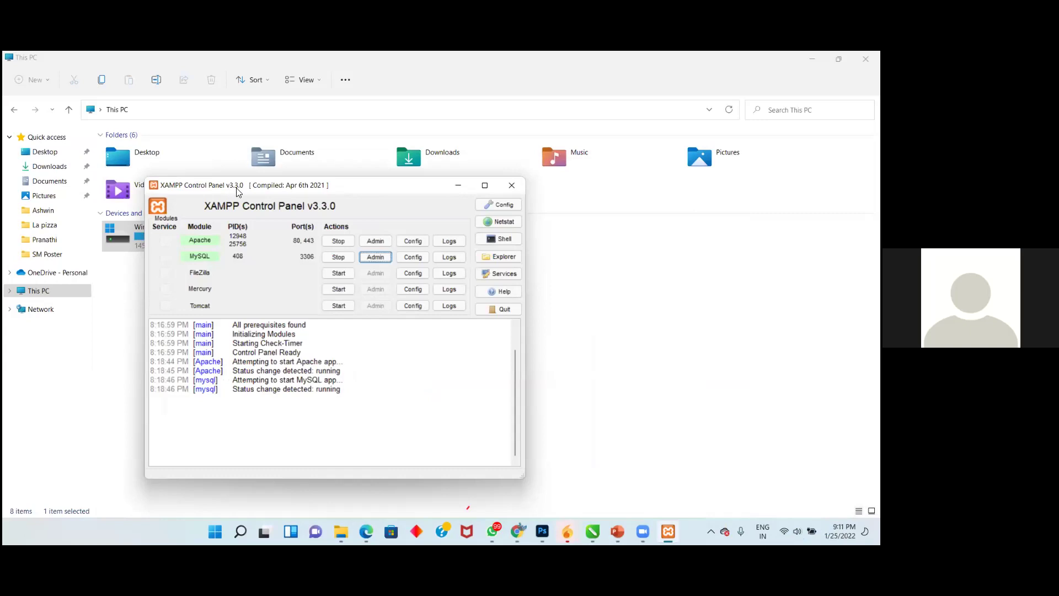
{"action": "left_click_drag", "start_coordinate": [234, 190], "coordinate": [330, 200]}
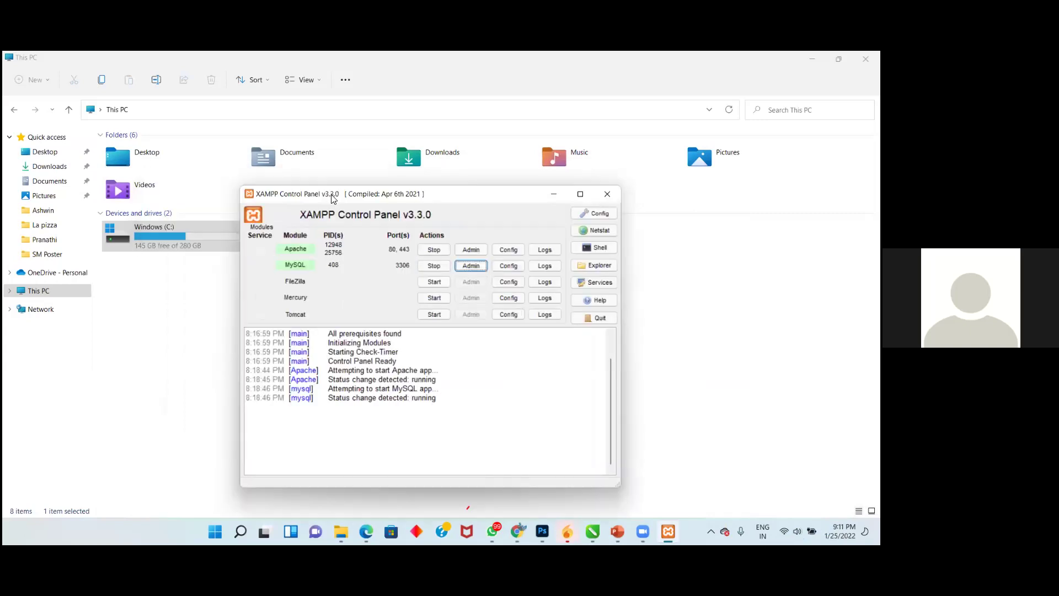
{"action": "left_click_drag", "start_coordinate": [331, 200], "coordinate": [369, 201]}
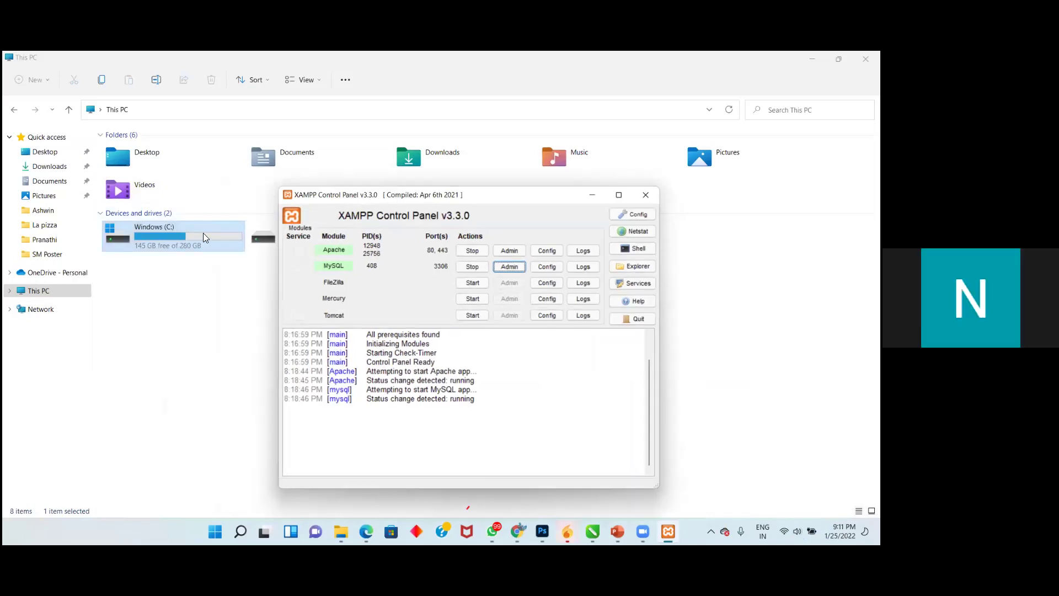
Move the XAMPP window aside and browse into C:\xampp\htdocs
{"action": "left_click_drag", "start_coordinate": [325, 202], "coordinate": [383, 198]}
{"action": "double_click", "coordinate": [185, 236]}
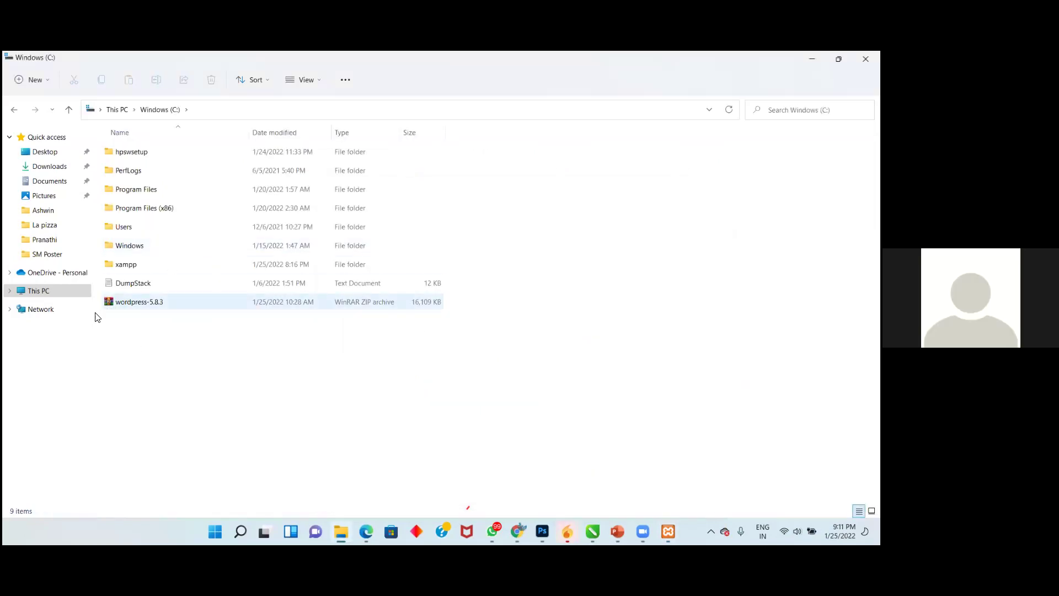
{"action": "left_click", "coordinate": [127, 266]}
{"action": "double_click", "coordinate": [127, 266]}
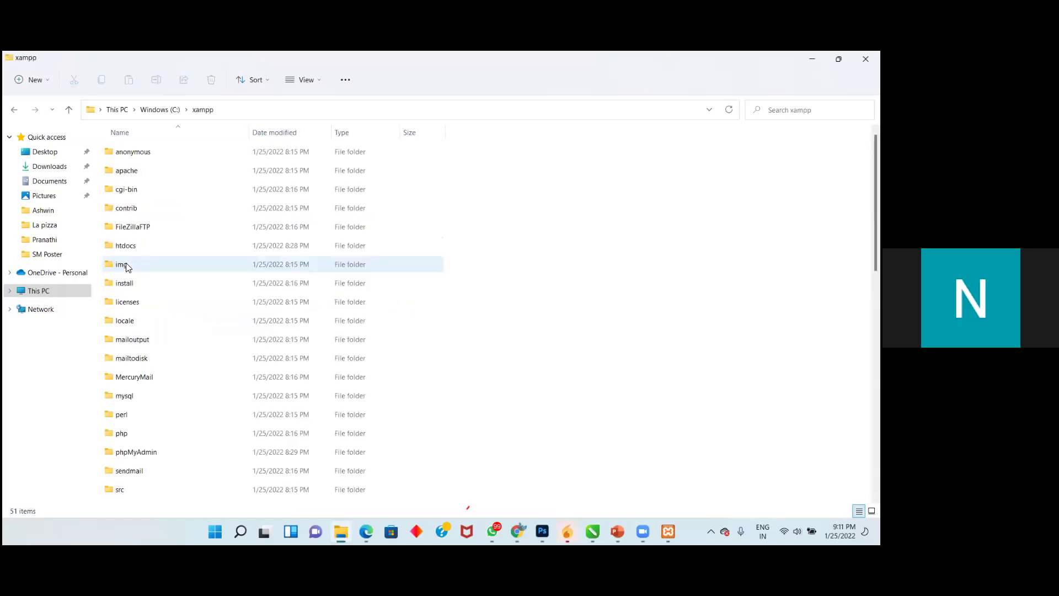
{"action": "double_click", "coordinate": [139, 253]}
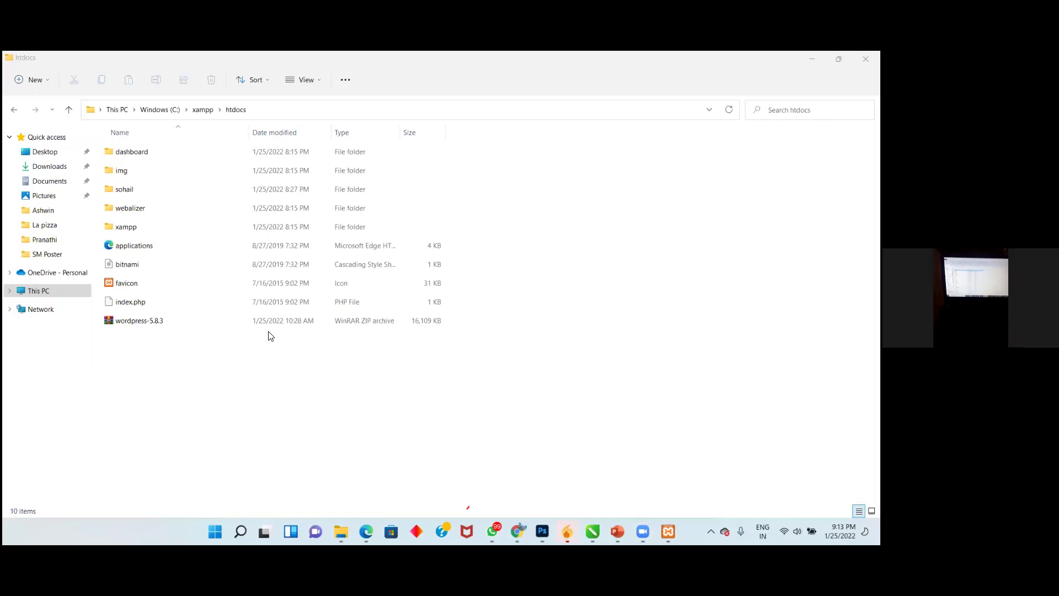
Show the full context menu for the wordpress-5.8.3 archive, then dismiss it without extracting
{"action": "left_click", "coordinate": [152, 368]}
{"action": "right_click", "coordinate": [148, 333]}
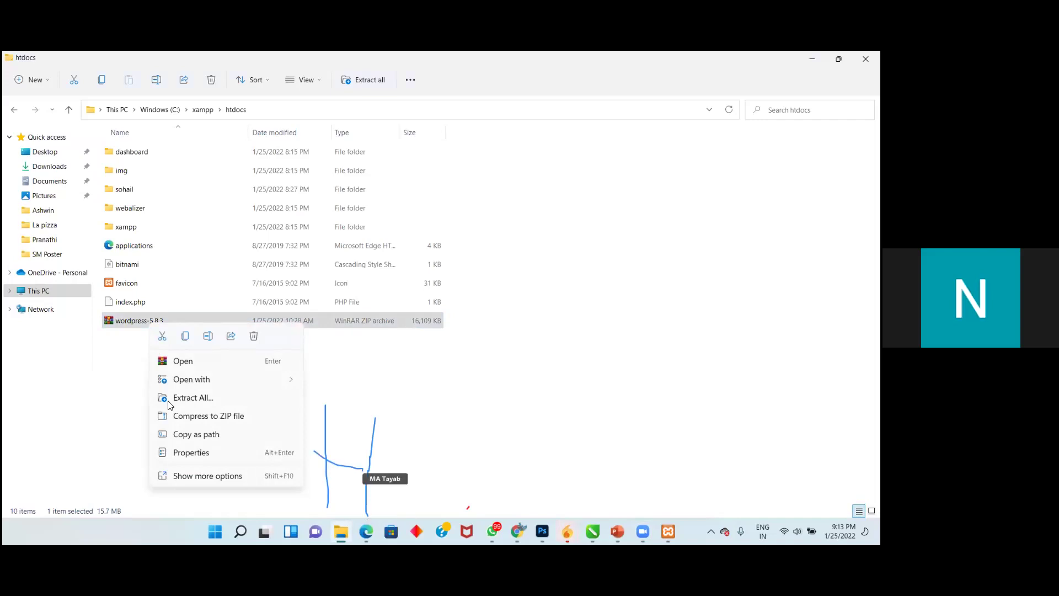
{"action": "left_click", "coordinate": [209, 474]}
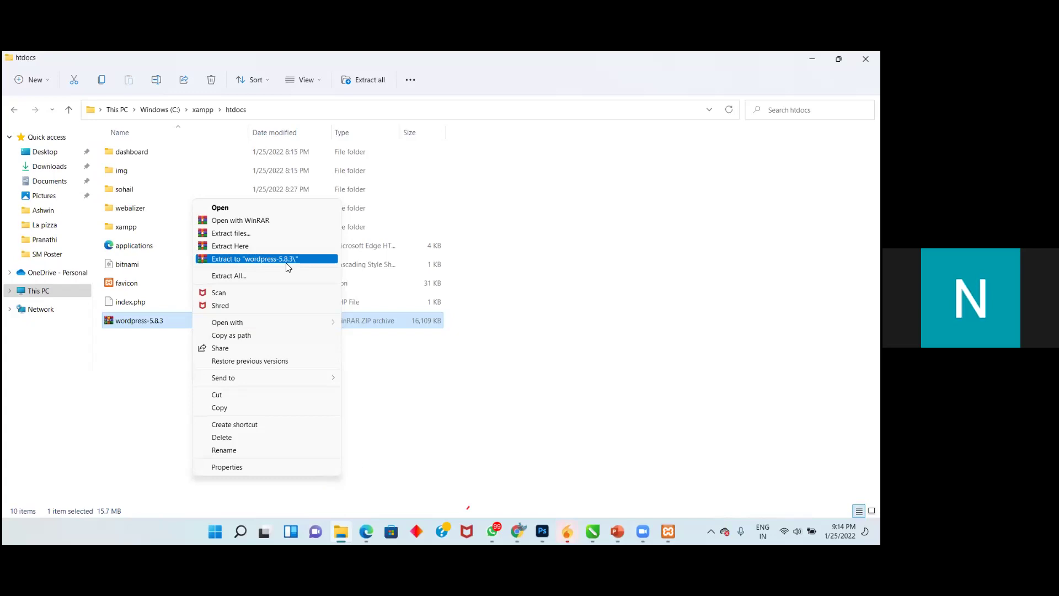
{"action": "left_click", "coordinate": [439, 468]}
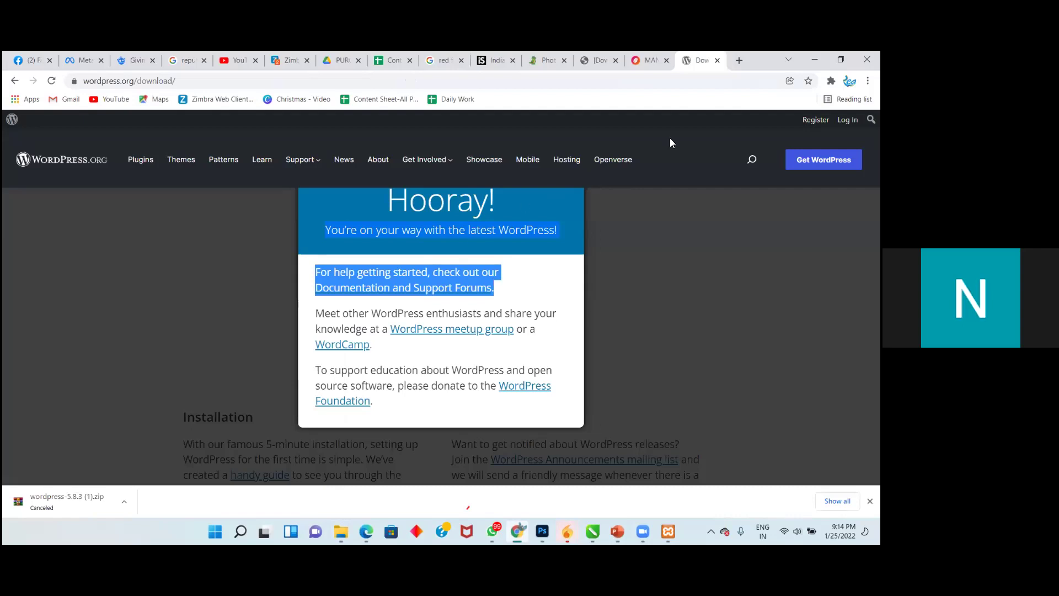
Search 'win extractor' in a new tab, open the WinRAR site, then return to htdocs
{"action": "left_click", "coordinate": [739, 60]}
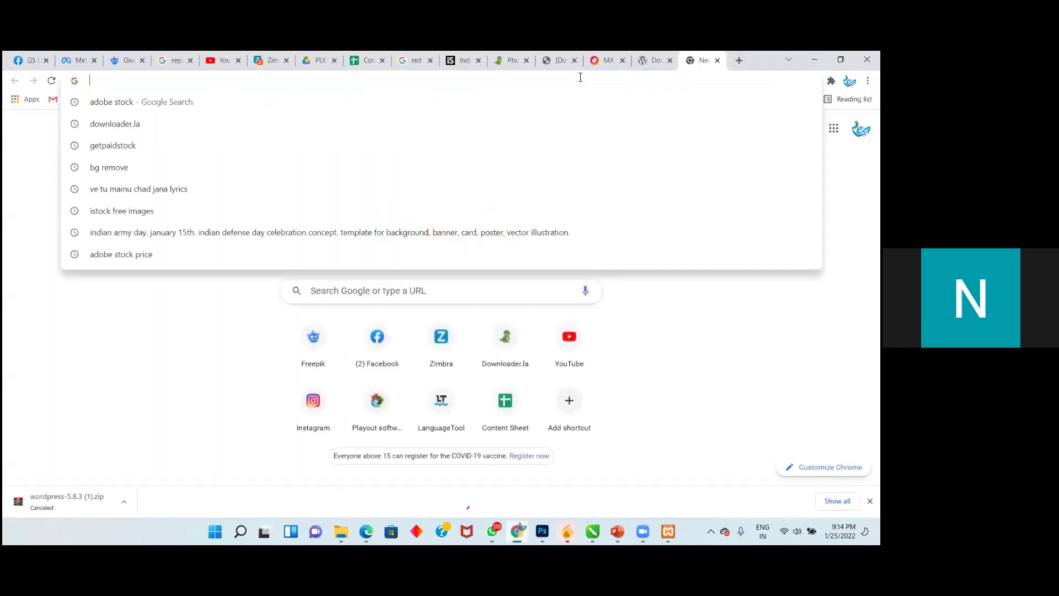
{"action": "type", "text": "w"}
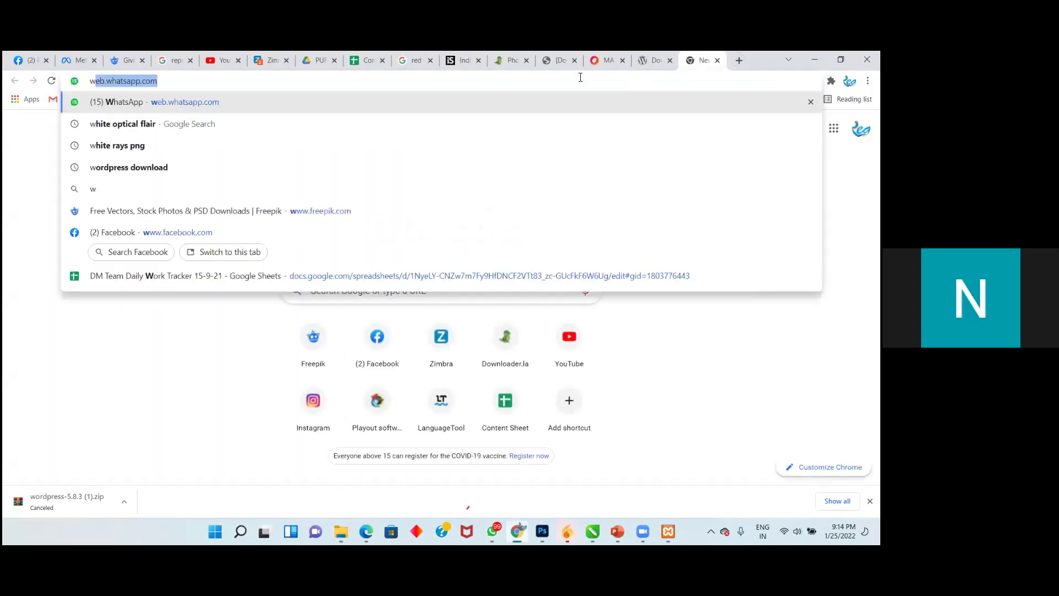
{"action": "type", "text": "inextr"}
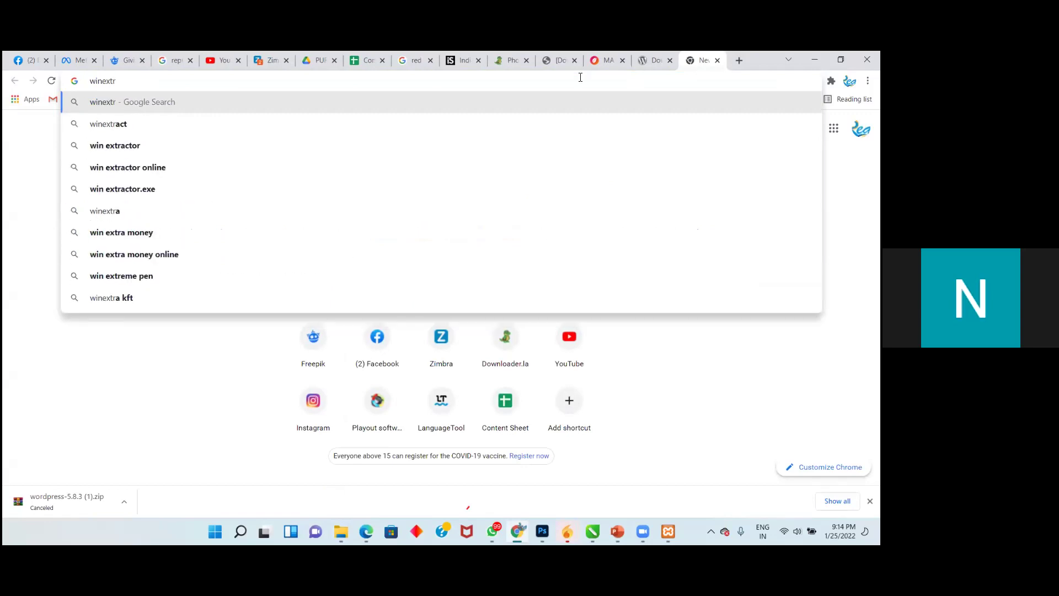
{"action": "left_click", "coordinate": [183, 145]}
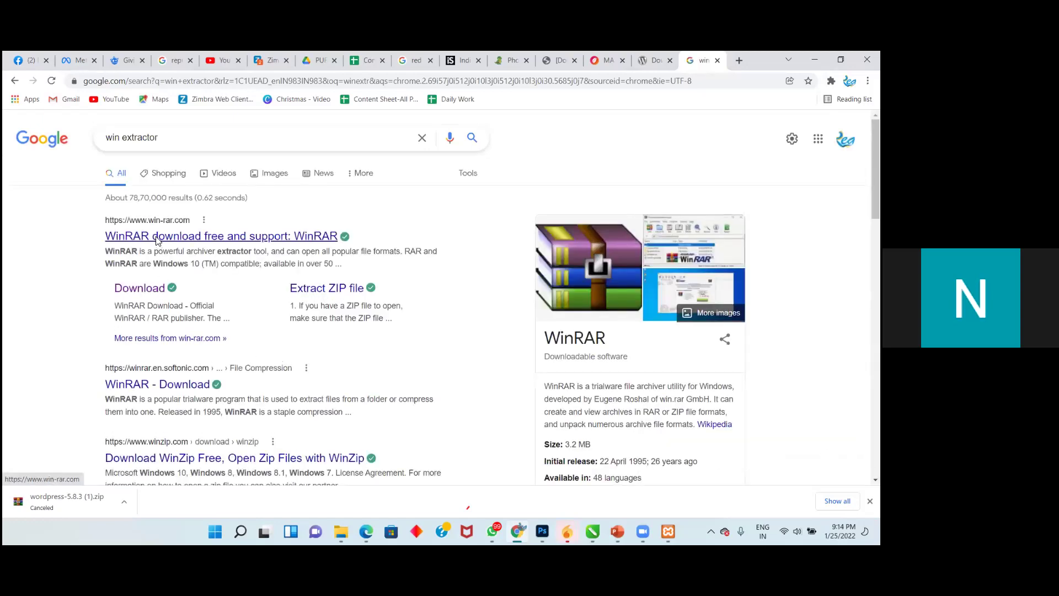
{"action": "left_click", "coordinate": [157, 241]}
{"action": "scroll", "coordinate": [447, 337], "scroll_direction": "down", "scroll_amount": 1}
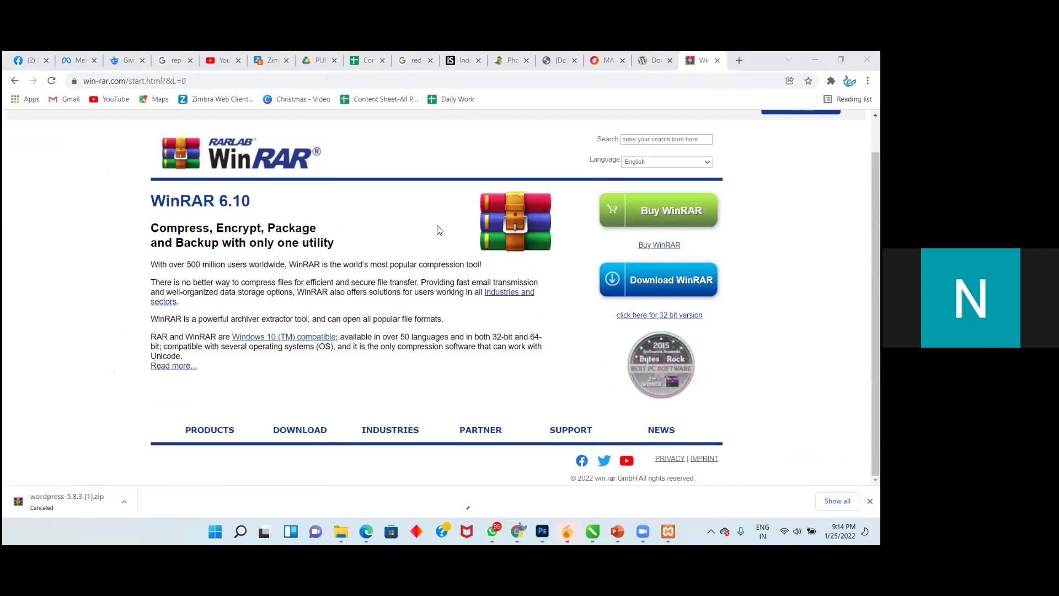
{"action": "left_click", "coordinate": [338, 531]}
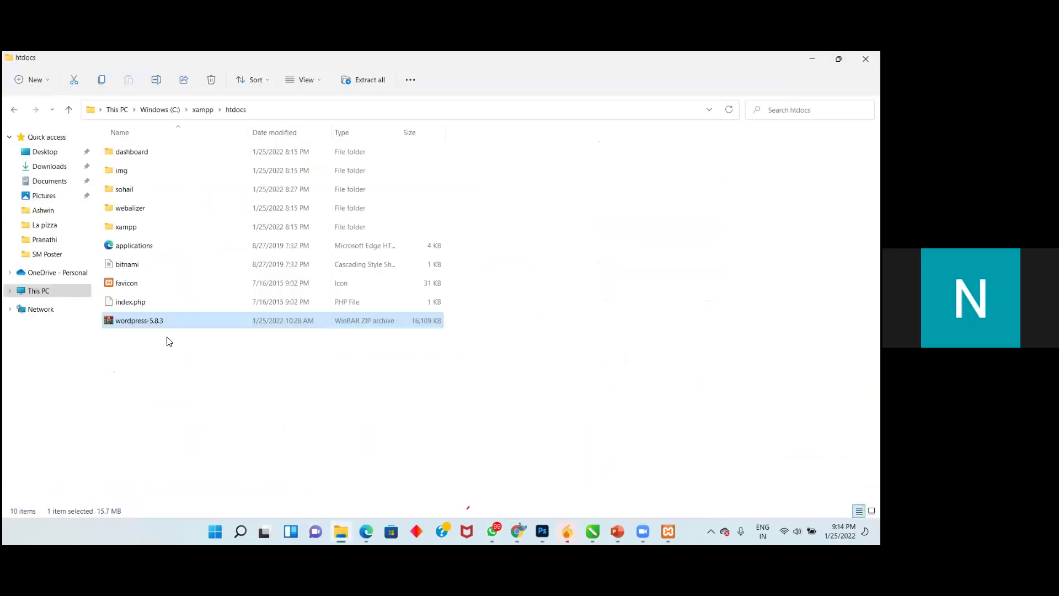
Extract the wordpress-5.8.3 archive to a 'wordpress-5.8.3\' folder using WinRAR
{"action": "key", "text": "shift+F10"}
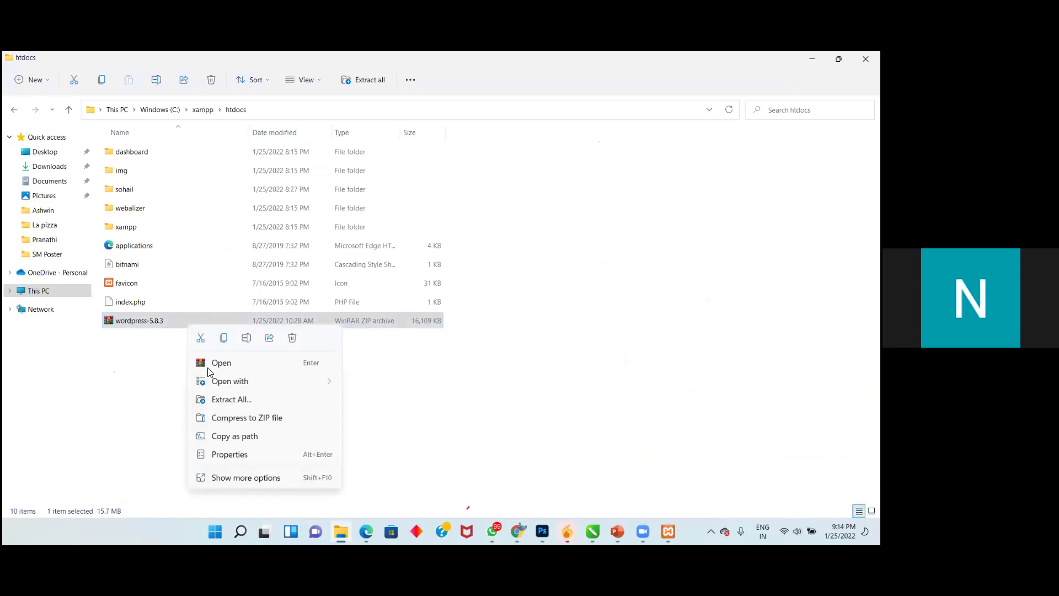
{"action": "left_click", "coordinate": [231, 477]}
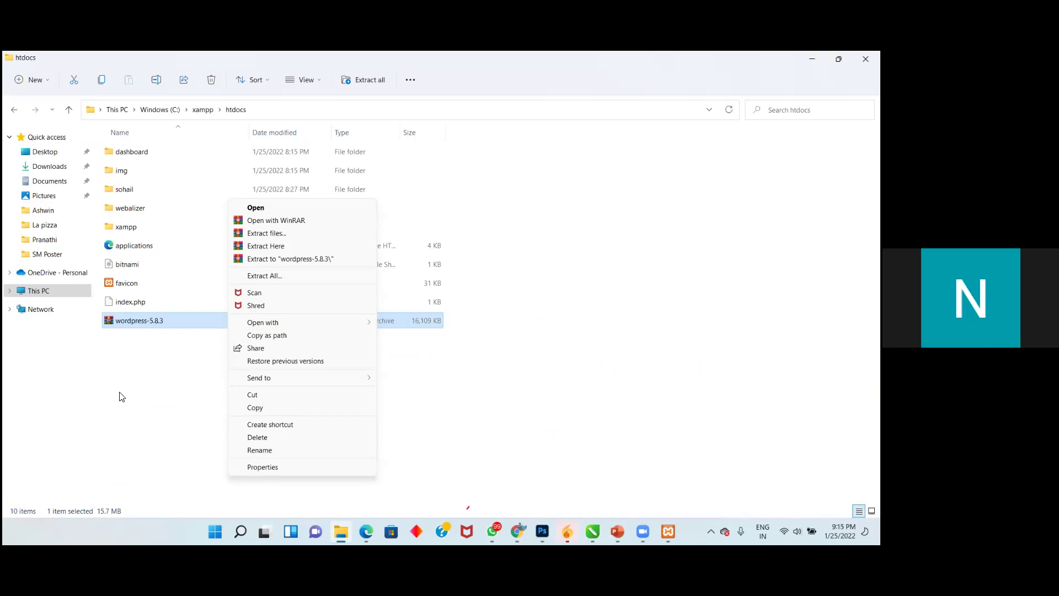
{"action": "key", "text": "Return"}
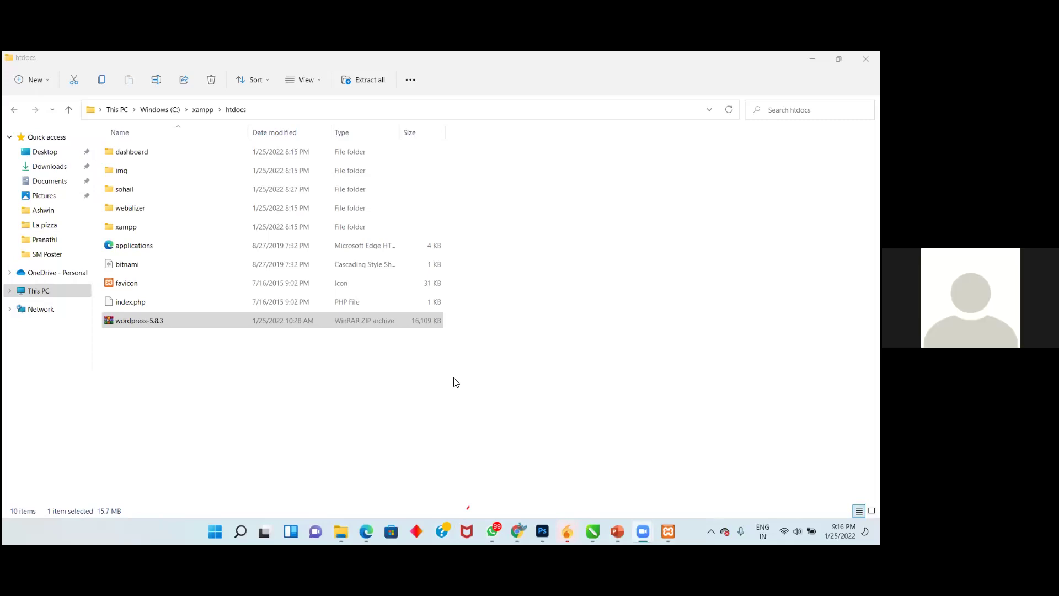
Switch to the National Academy WhatsApp chat and open the Save As error screenshot full size
{"action": "key", "text": "alt+Tab"}
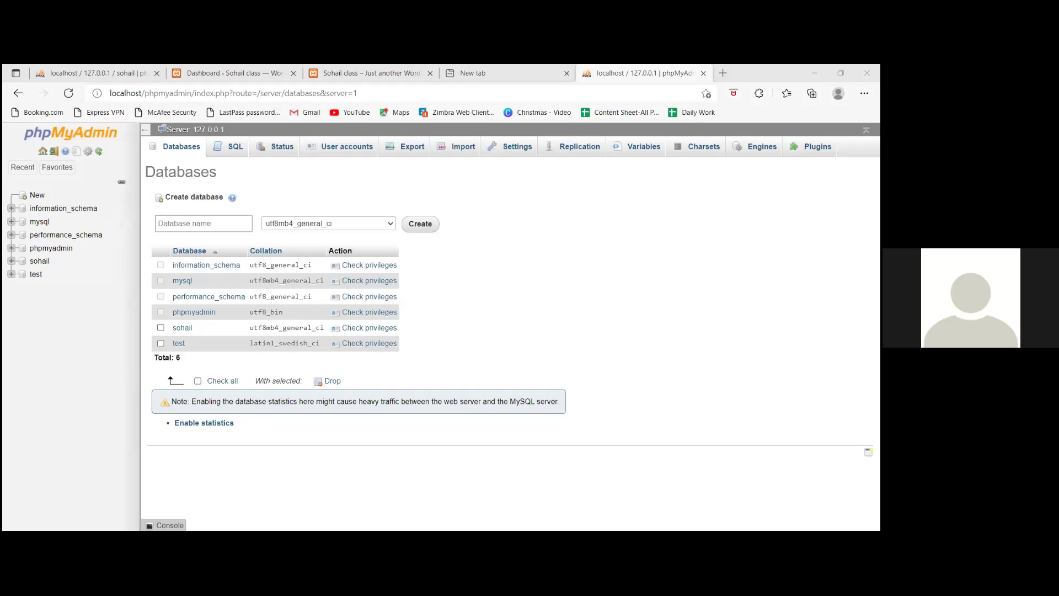
{"action": "key", "text": "alt+Tab"}
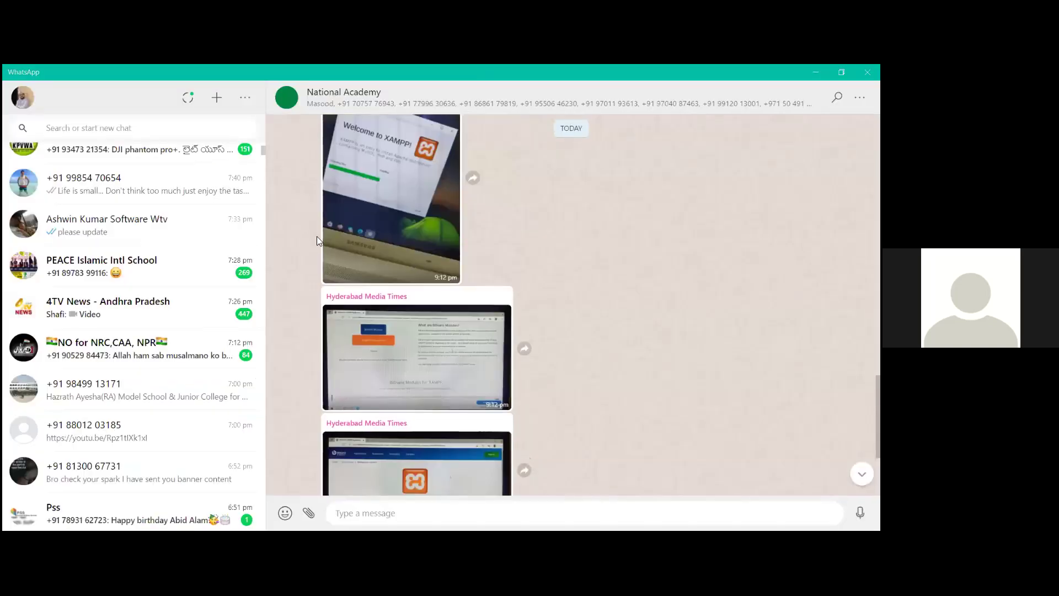
{"action": "scroll", "coordinate": [389, 209], "scroll_direction": "up", "scroll_amount": 3}
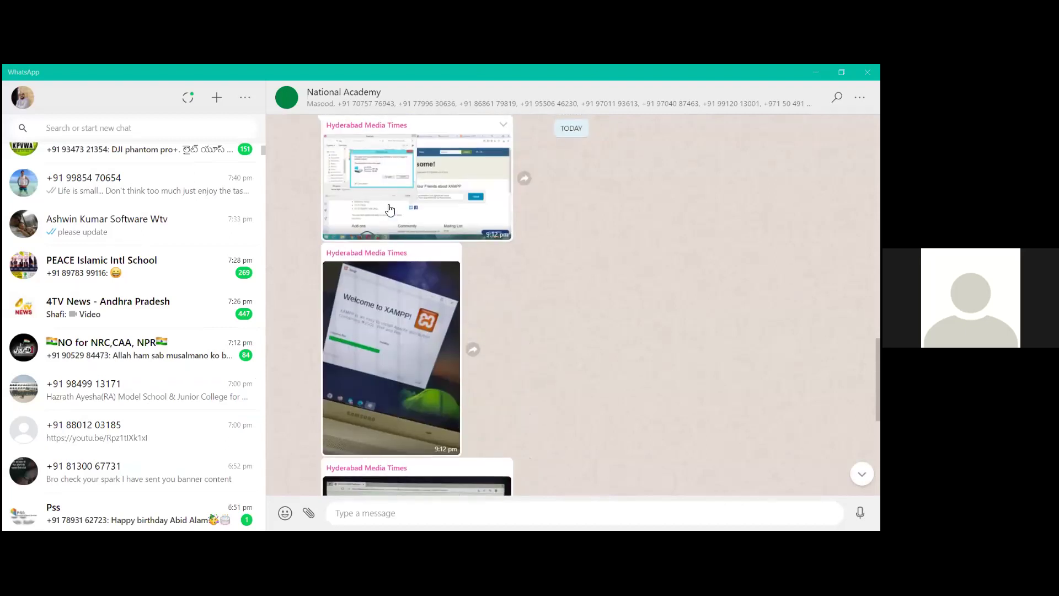
{"action": "left_click", "coordinate": [390, 210]}
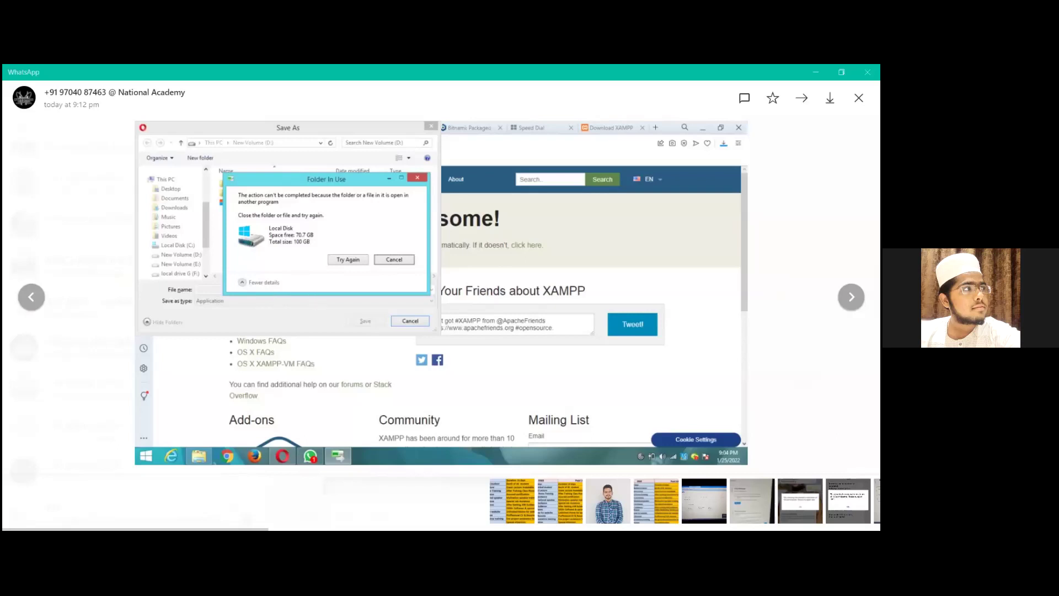
Advance three photos in the WhatsApp viewer toward the httpd.exe System Error screenshot
{"action": "key", "text": "Right"}
{"action": "key", "text": "Right"}
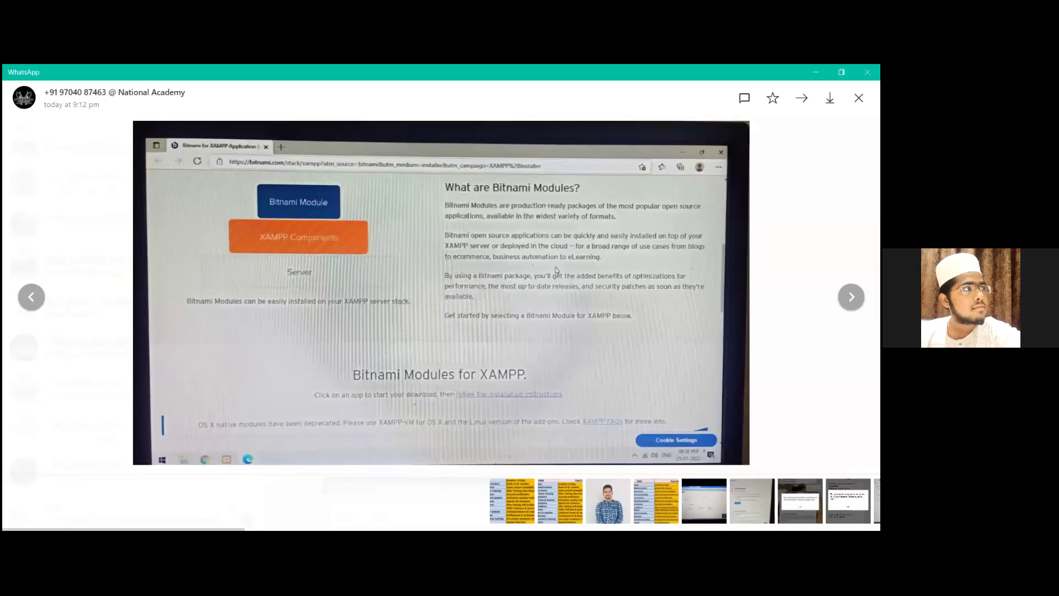
{"action": "key", "text": "Right"}
{"action": "key", "text": "Right"}
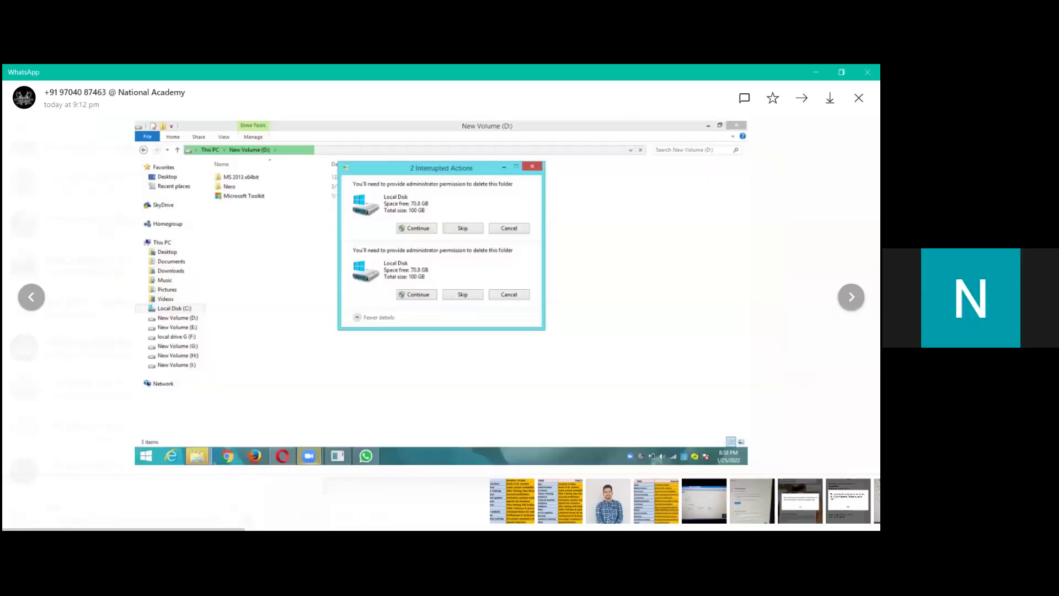
{"action": "key", "text": "Right"}
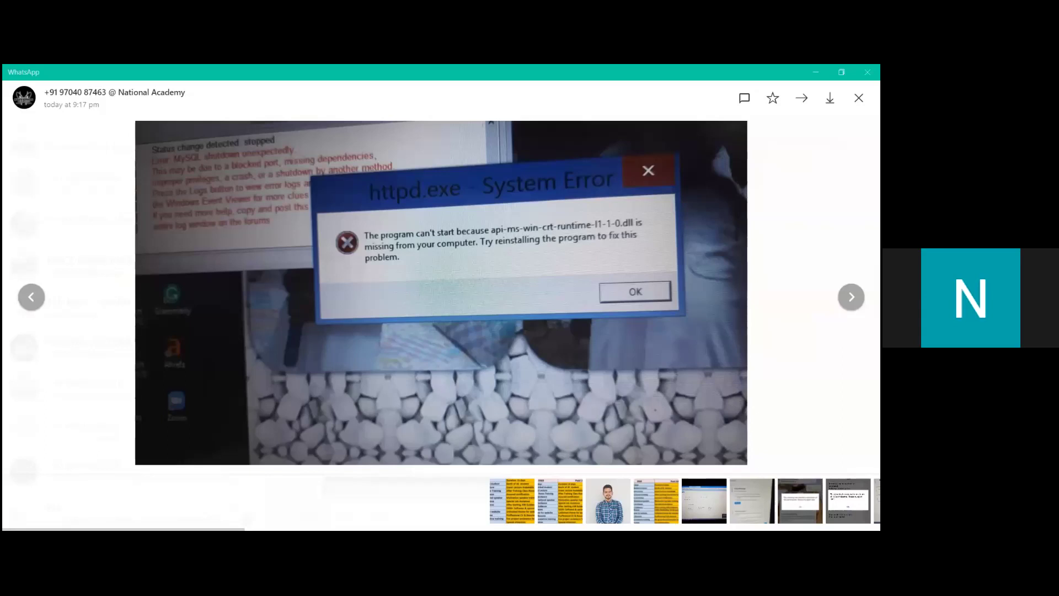
Draw pen annotations over the httpd.exe System Error photo
{"action": "left_click_drag", "start_coordinate": [621, 67], "coordinate": [558, 185]}
{"action": "left_click_drag", "start_coordinate": [527, 460], "coordinate": [532, 478]}
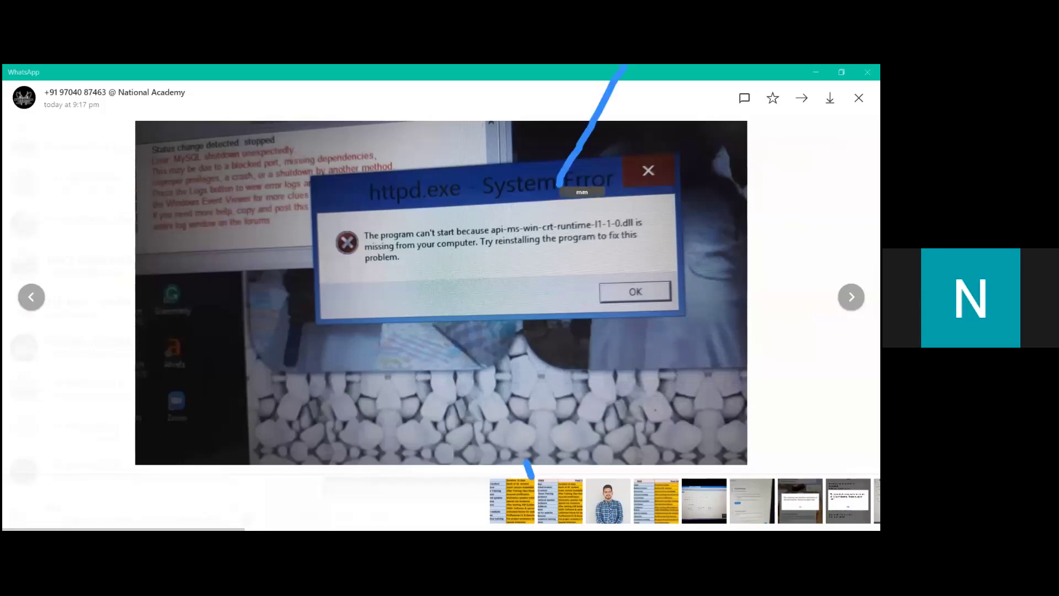
{"action": "left_click_drag", "start_coordinate": [733, 194], "coordinate": [221, 521]}
{"action": "left_click_drag", "start_coordinate": [868, 479], "coordinate": [810, 530]}
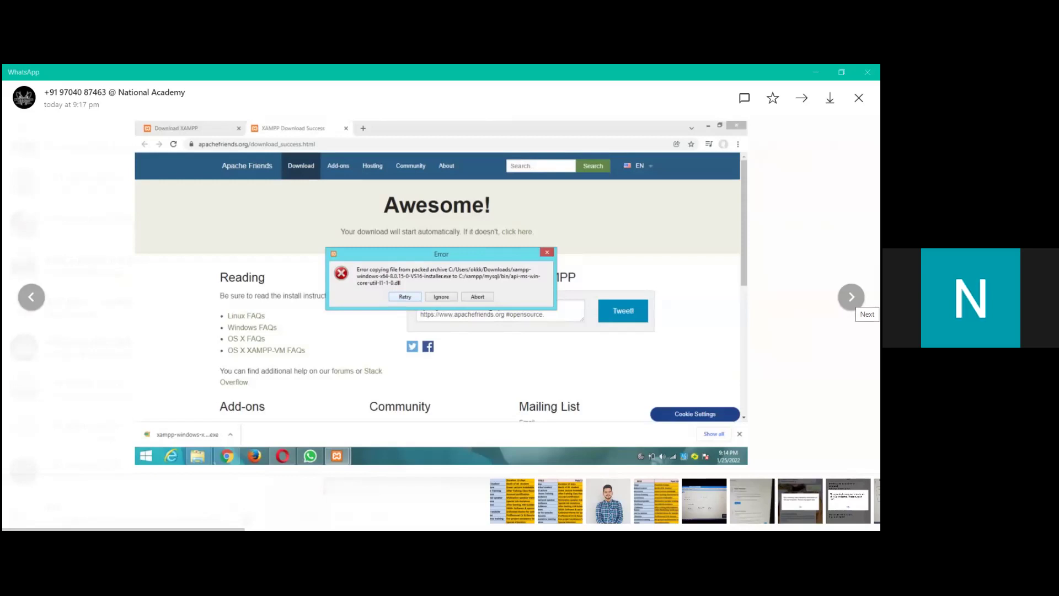
Page past the WinRAR laptop and Bitnami Modules for XAMPP photos toward the last image
{"action": "left_click", "coordinate": [851, 297]}
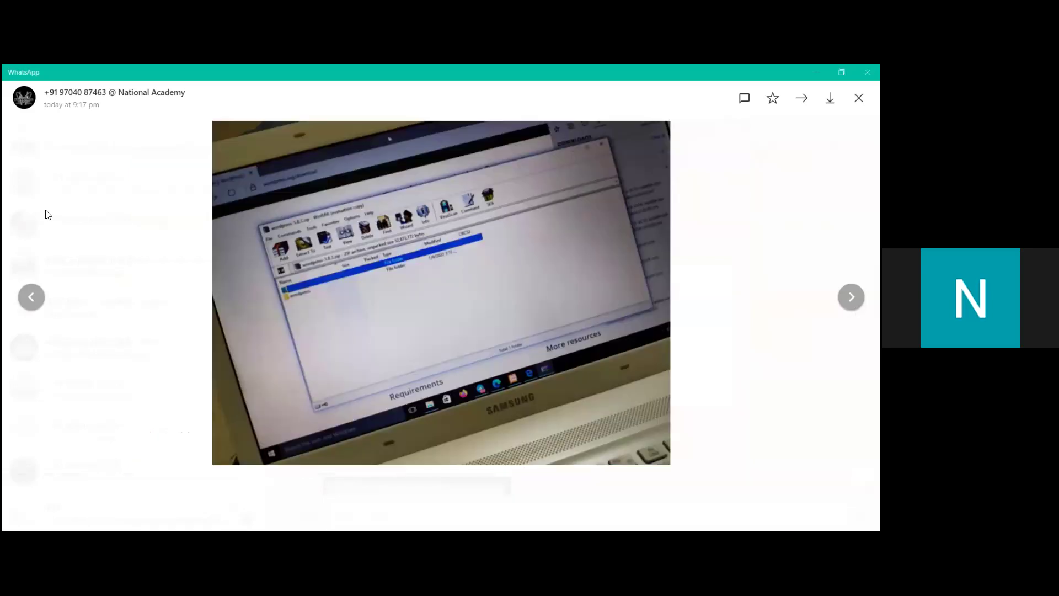
{"action": "mouse_move", "coordinate": [221, 264]}
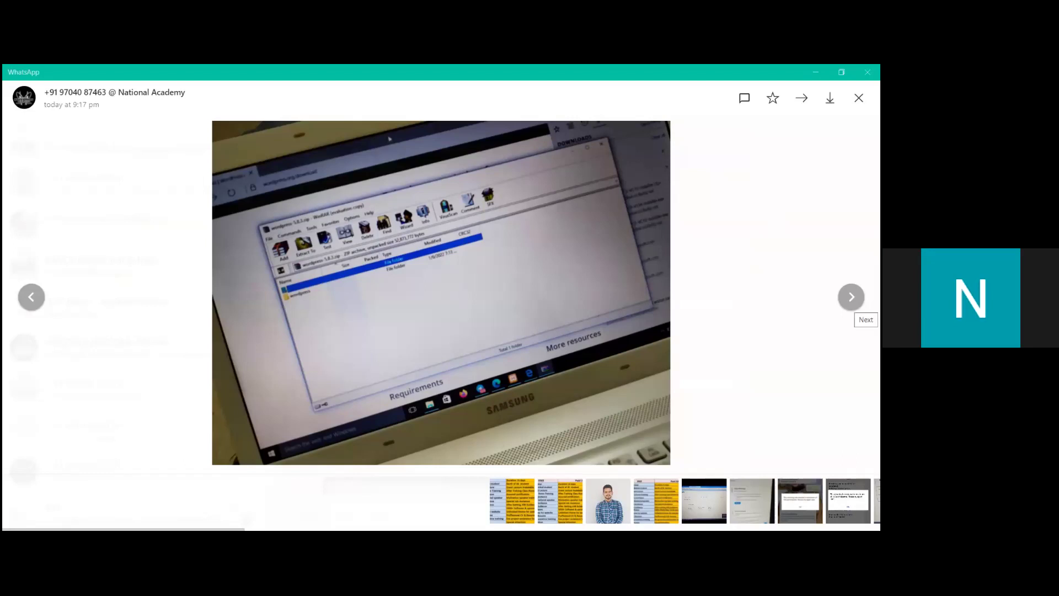
{"action": "left_click", "coordinate": [851, 297]}
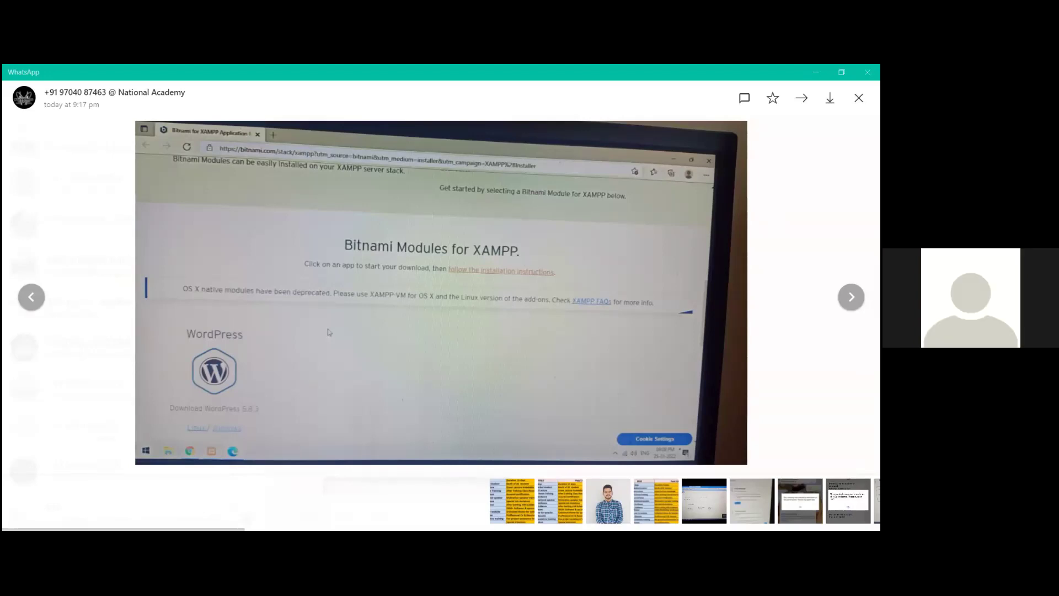
{"action": "key", "text": "Right"}
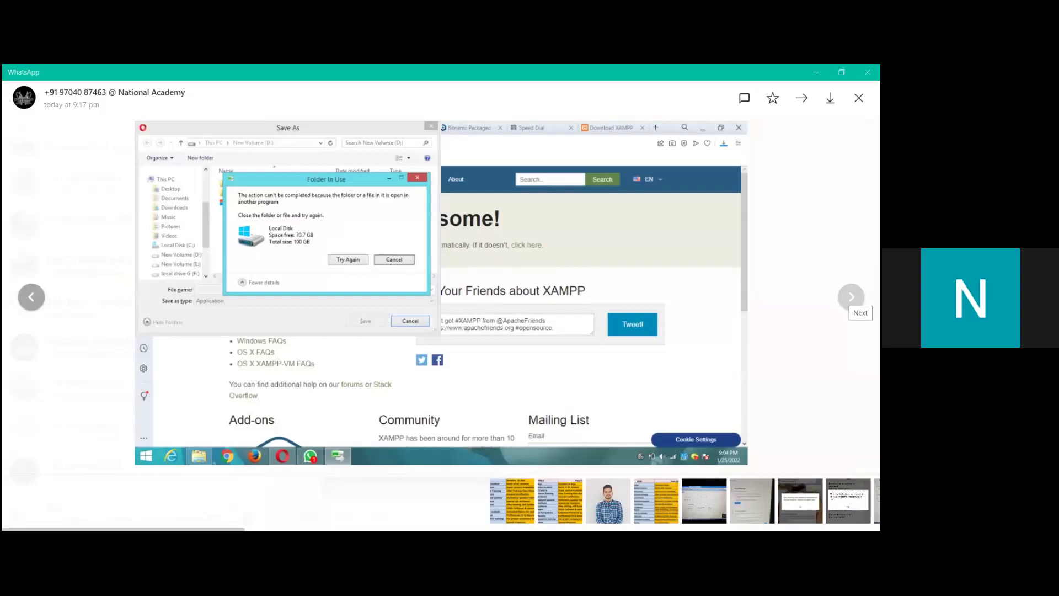
Open an earlier photo from the media strip and advance to the phone list photos
{"action": "left_click", "coordinate": [710, 516]}
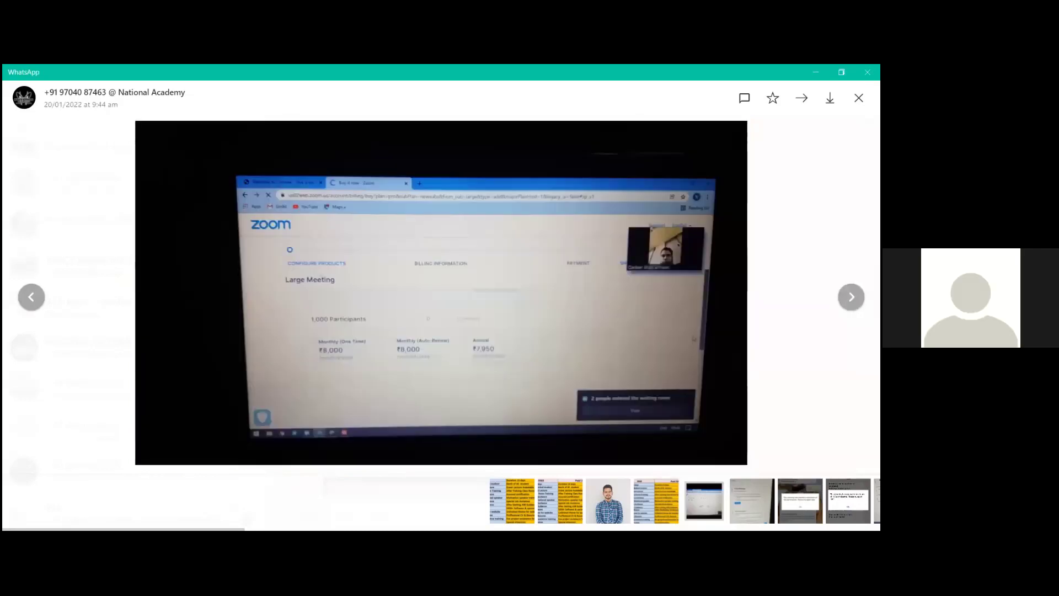
{"action": "key", "text": "Right"}
{"action": "key", "text": "Right"}
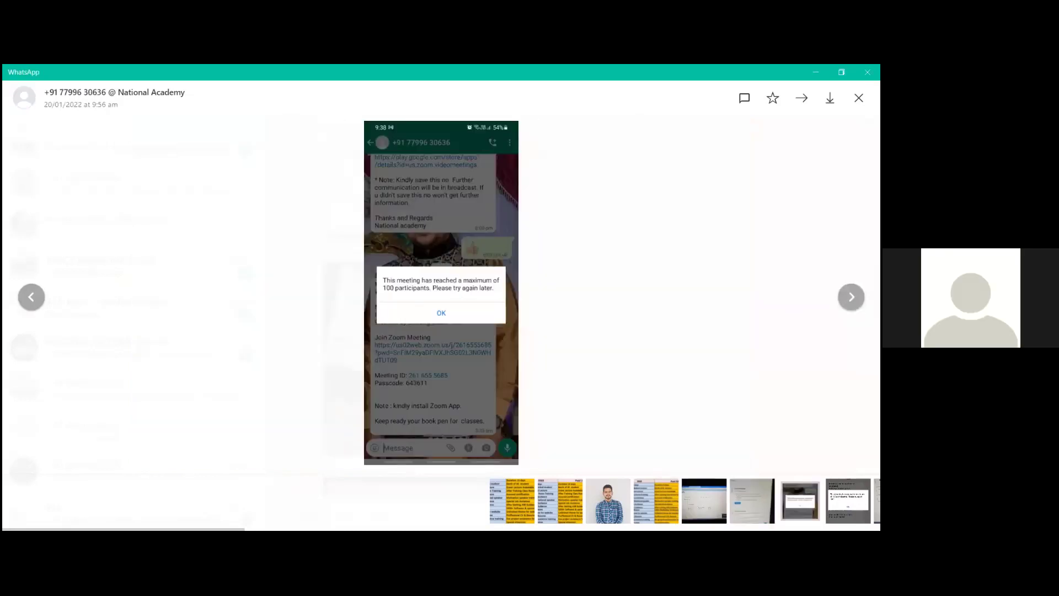
{"action": "key", "text": "Right"}
{"action": "key", "text": "Right"}
{"action": "key", "text": "Right"}
{"action": "key", "text": "Right"}
{"action": "key", "text": "Right"}
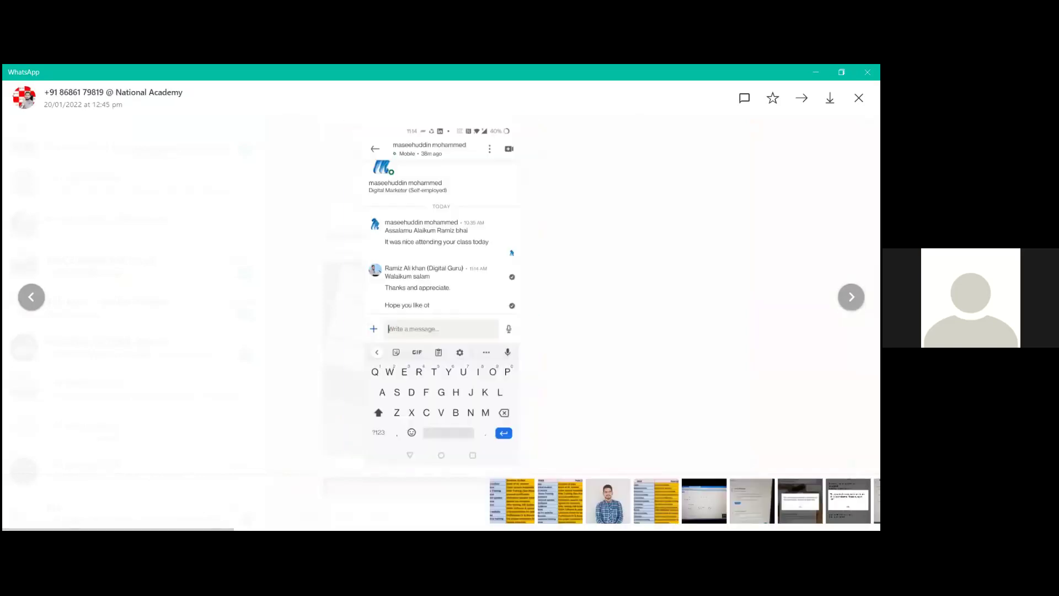
{"action": "key", "text": "Right"}
{"action": "key", "text": "Right"}
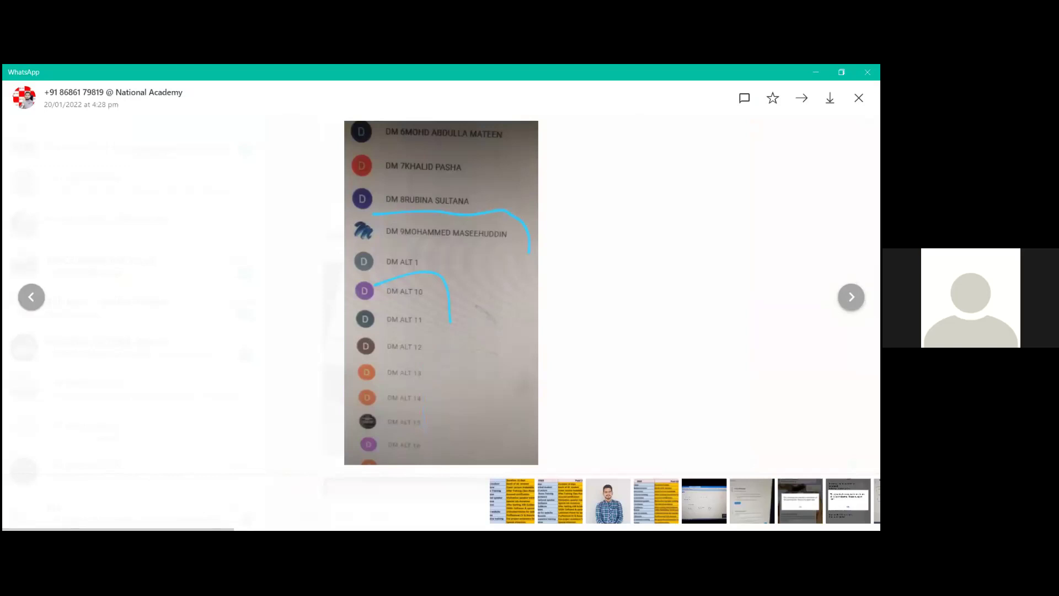
{"action": "key", "text": "Right"}
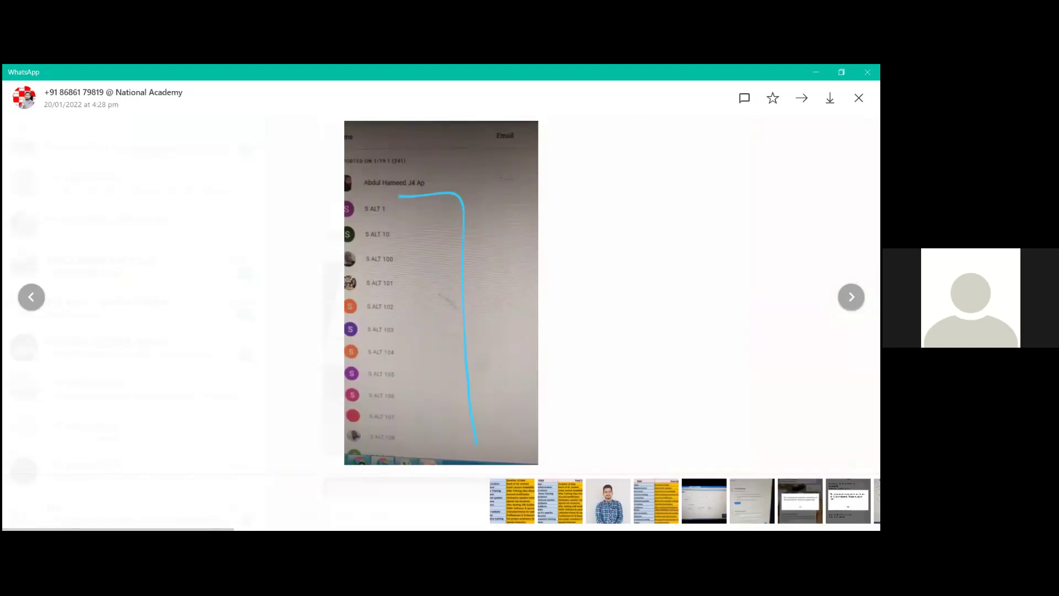
Close the photo viewer and scroll the National Academy chat down to the unread messages
{"action": "key", "text": "Escape"}
{"action": "scroll", "coordinate": [448, 362], "scroll_direction": "down", "scroll_amount": 5}
{"action": "scroll", "coordinate": [448, 362], "scroll_direction": "down", "scroll_amount": 5}
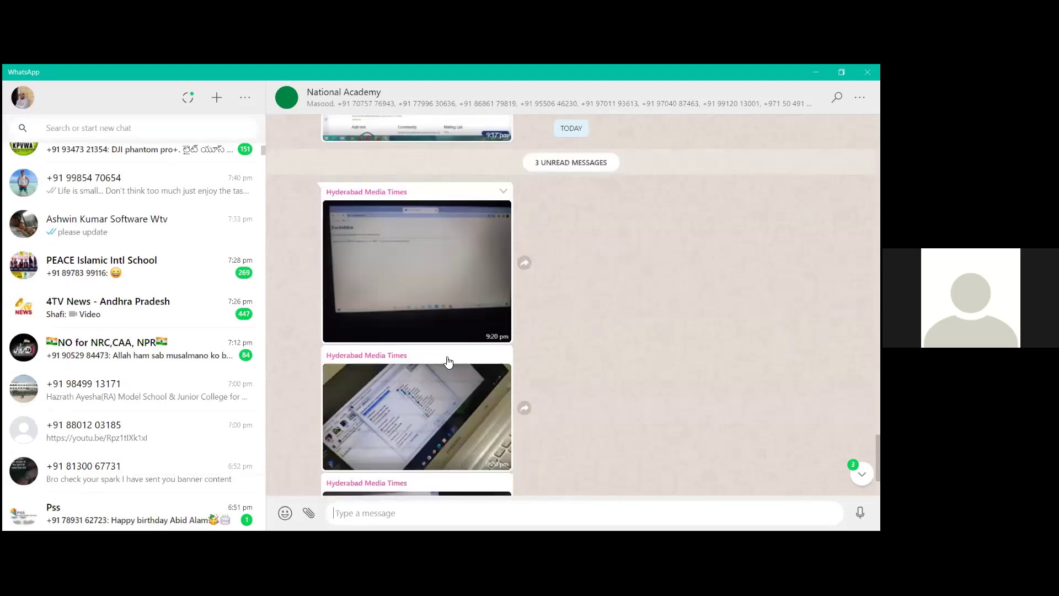
View the 9:20 pm WinRAR photo full size, then advance to the next photo
{"action": "left_click", "coordinate": [447, 338]}
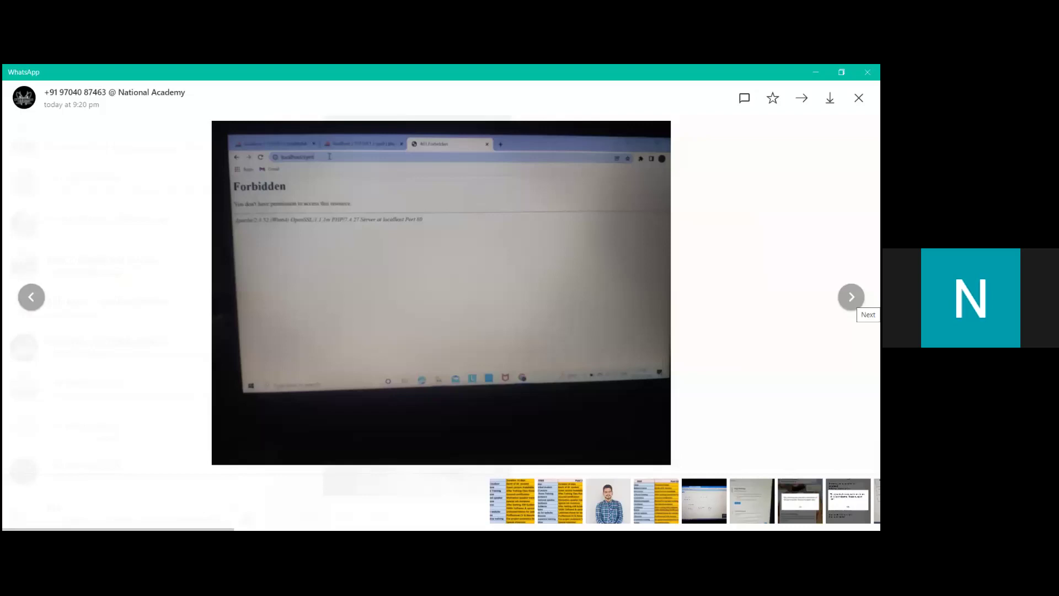
{"action": "left_click", "coordinate": [851, 298]}
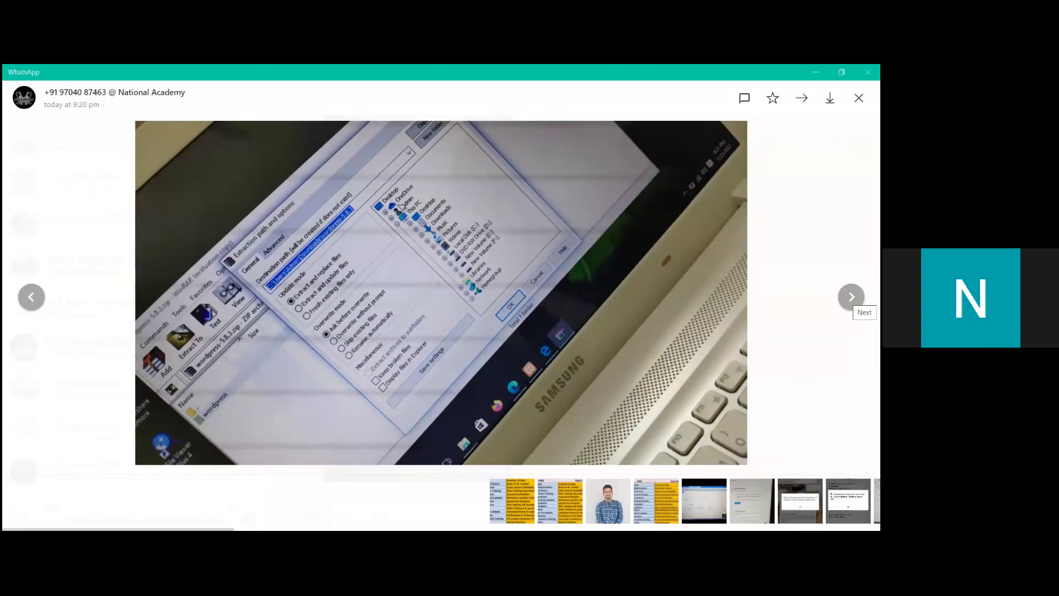
View the httpd.exe System Error photo, then close the photo viewer
{"action": "left_click", "coordinate": [851, 297]}
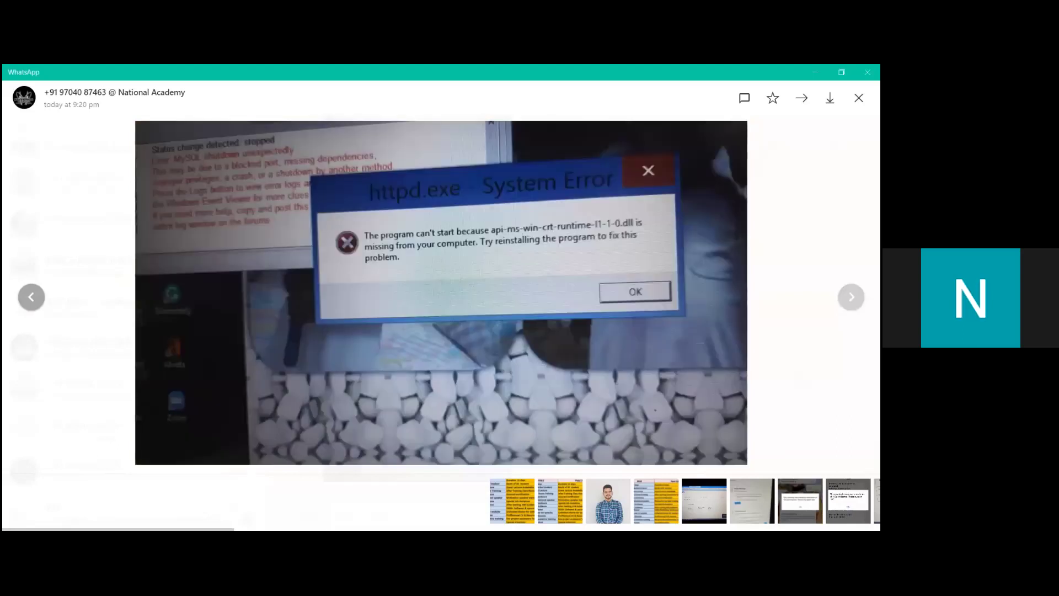
{"action": "key", "text": "Escape"}
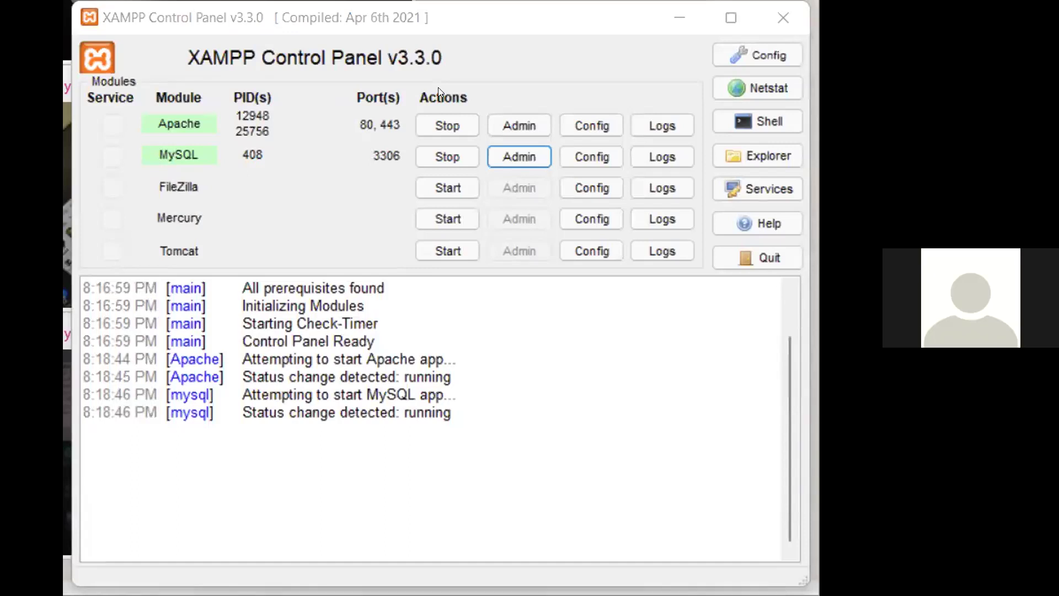
Bring the XAMPP Control Panel forward, with Apache on ports 80/443 and MySQL on 3306
{"action": "key", "text": "Return"}
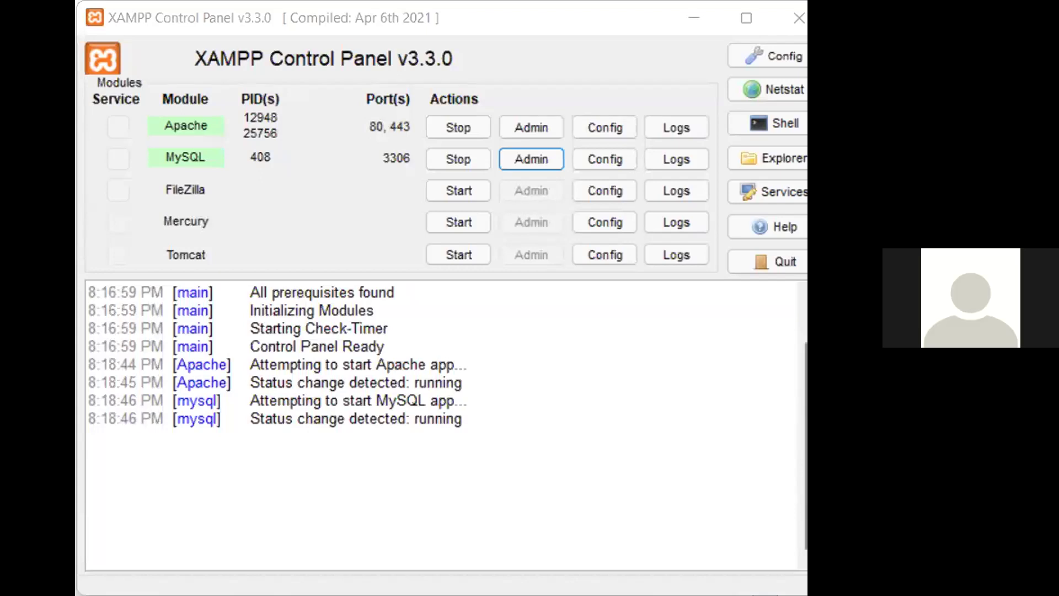
{"action": "left_click", "coordinate": [531, 159]}
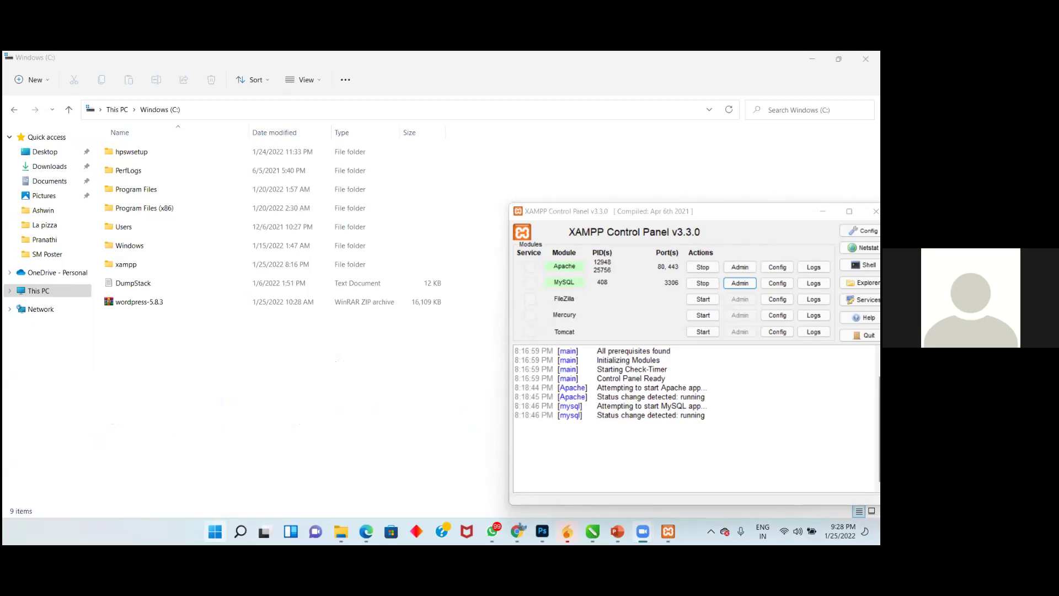
Search the Start menu for 'task' and launch Task Manager
{"action": "left_click", "coordinate": [215, 531]}
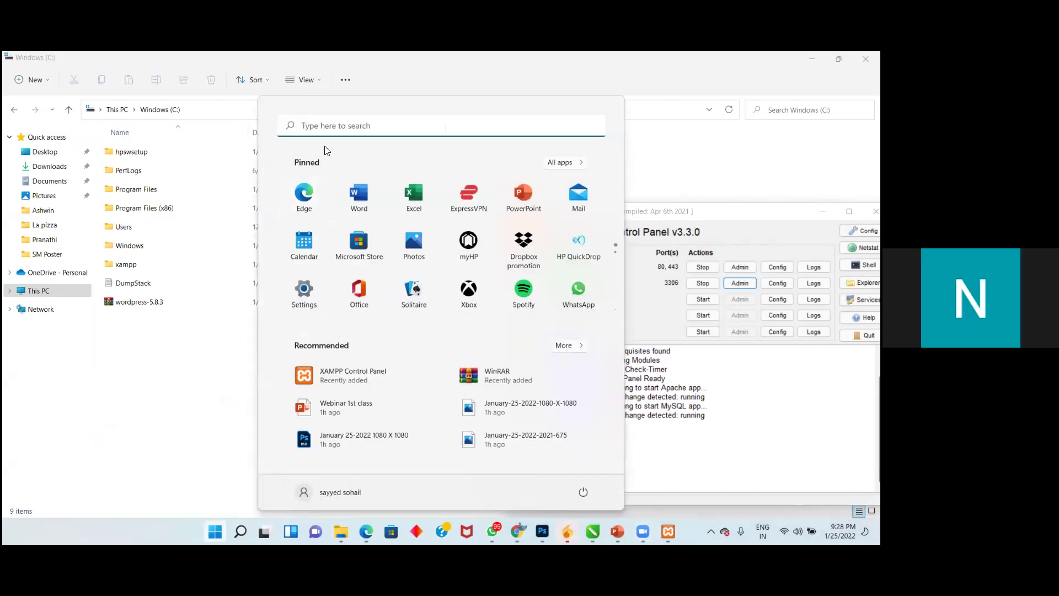
{"action": "key", "text": "super+s"}
{"action": "type", "text": "task"}
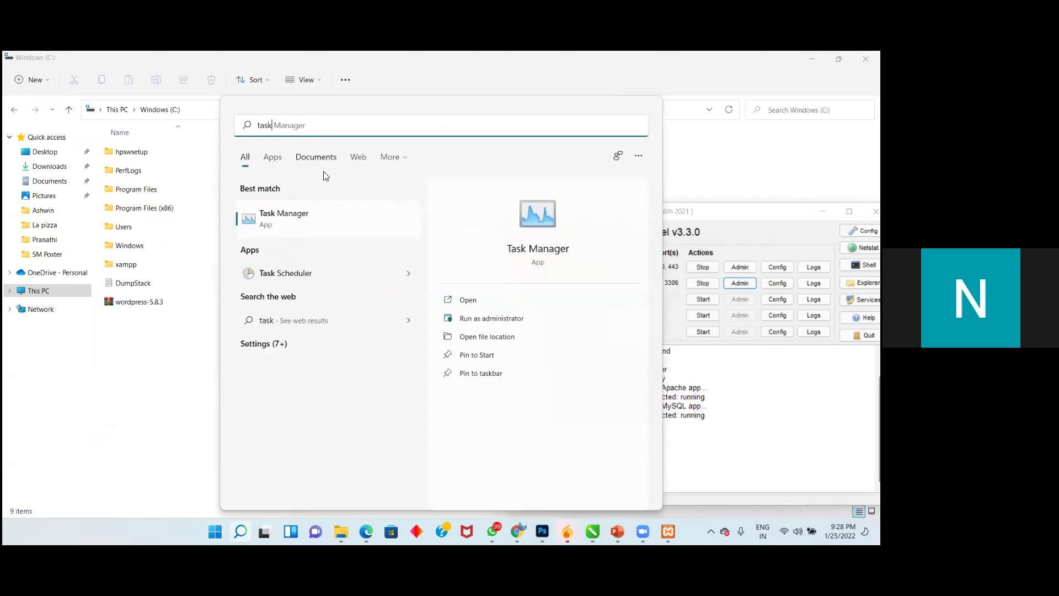
{"action": "left_click", "coordinate": [274, 219]}
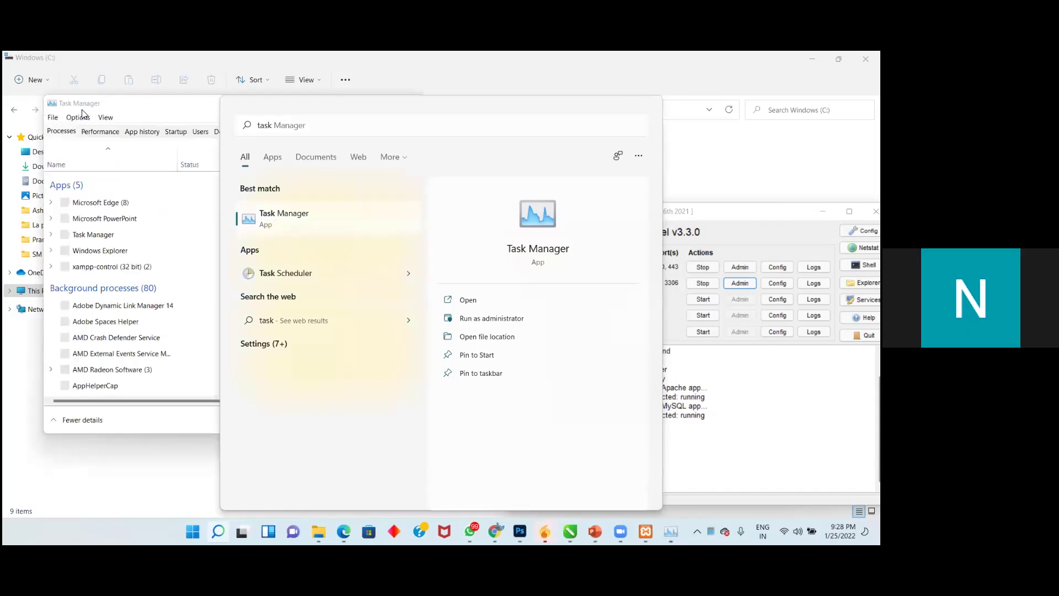
Select the xampp-control (32 bit) process in Task Manager, reposition the window, then close it
{"action": "left_click", "coordinate": [651, 112]}
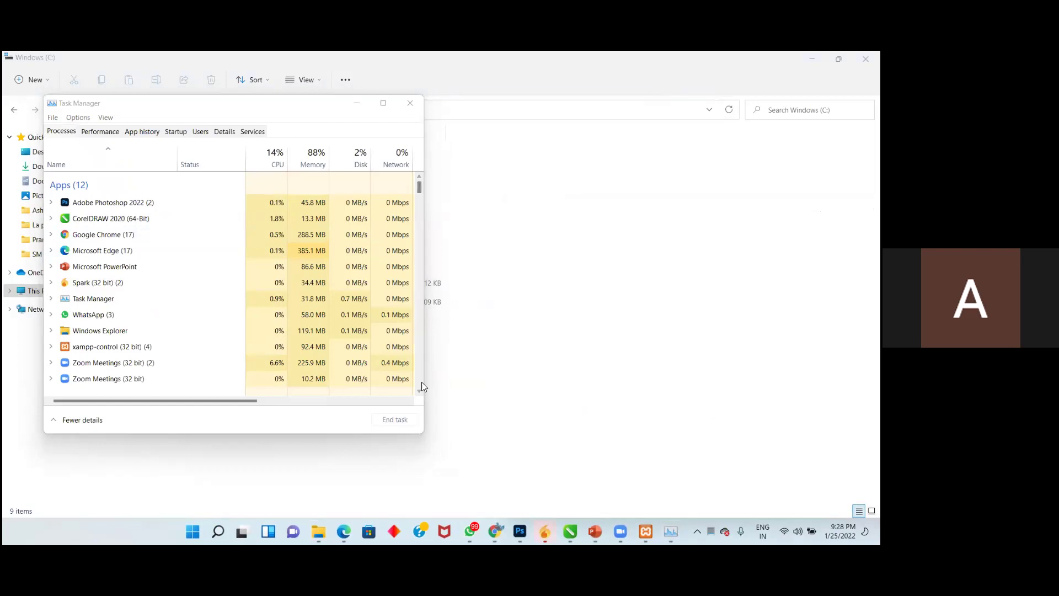
{"action": "left_click", "coordinate": [154, 205]}
{"action": "left_click", "coordinate": [127, 347]}
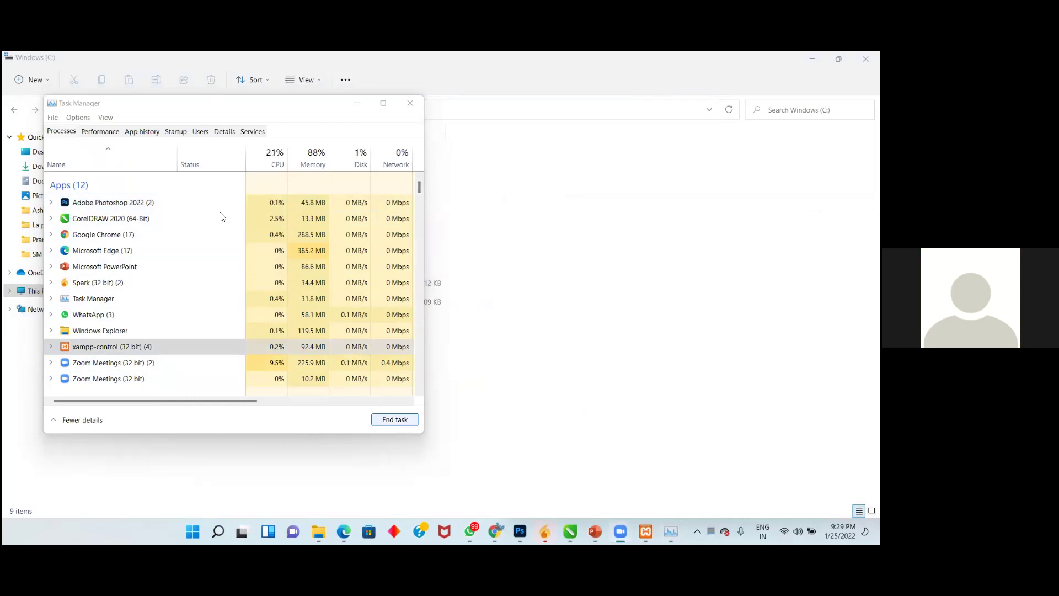
{"action": "left_click_drag", "start_coordinate": [320, 103], "coordinate": [467, 196]}
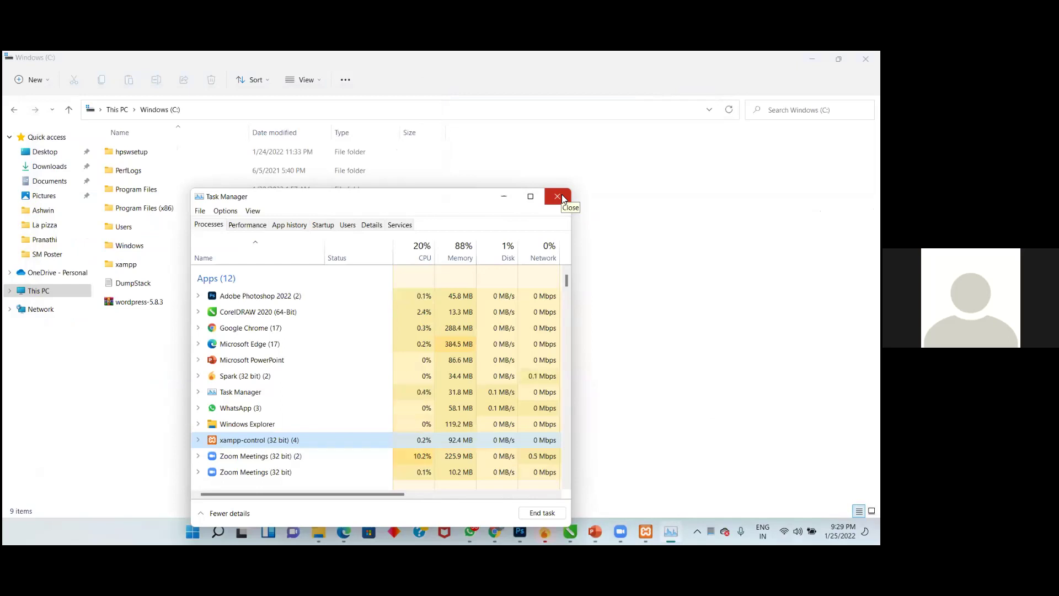
{"action": "left_click", "coordinate": [558, 197]}
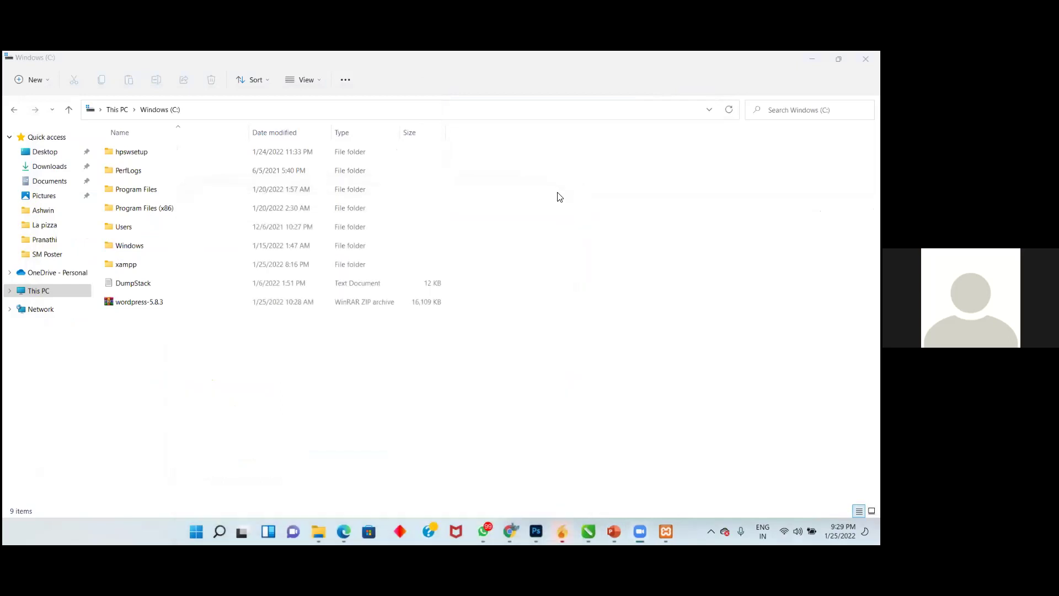
Go through This PC into Windows (C:) and select the xampp folder
{"action": "left_click", "coordinate": [63, 297]}
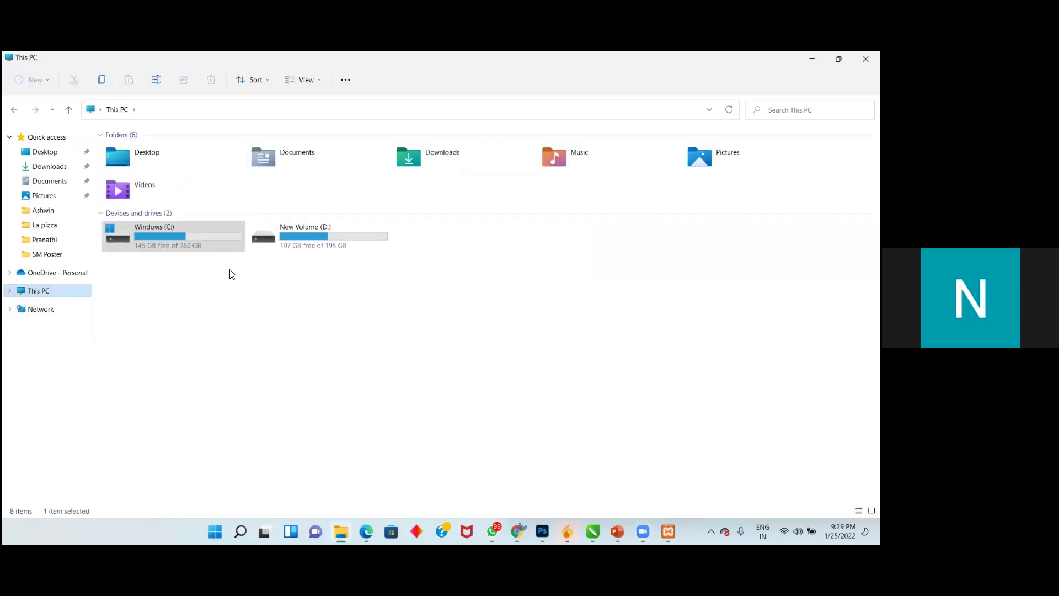
{"action": "double_click", "coordinate": [163, 234]}
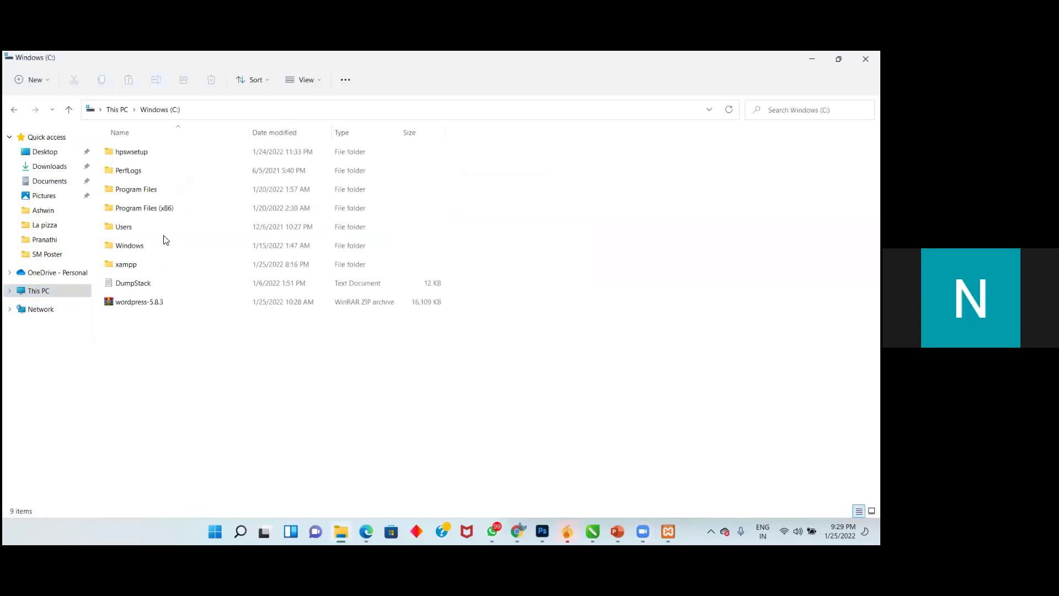
{"action": "left_click", "coordinate": [107, 270]}
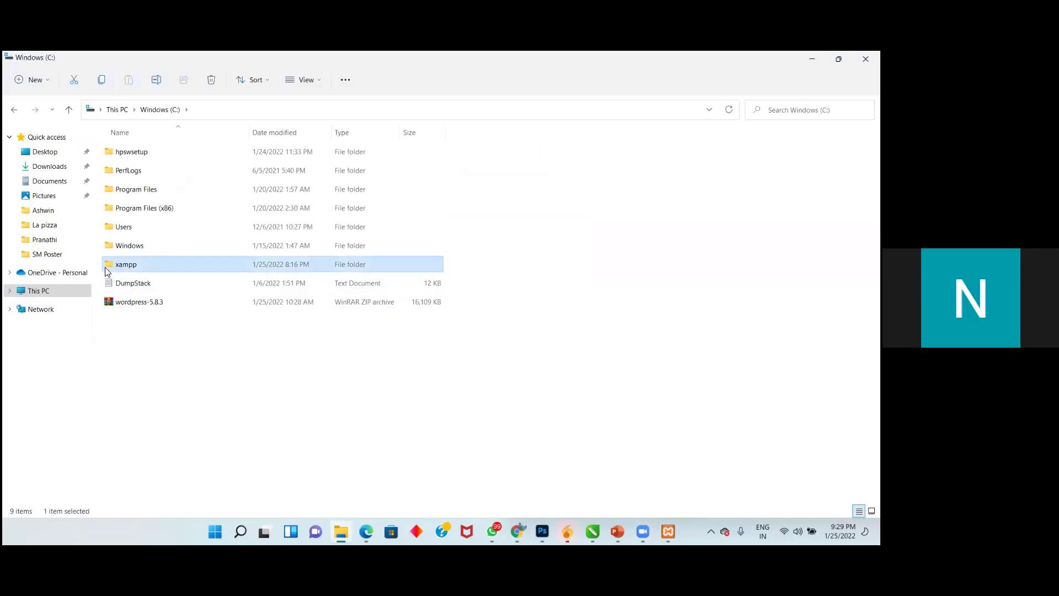